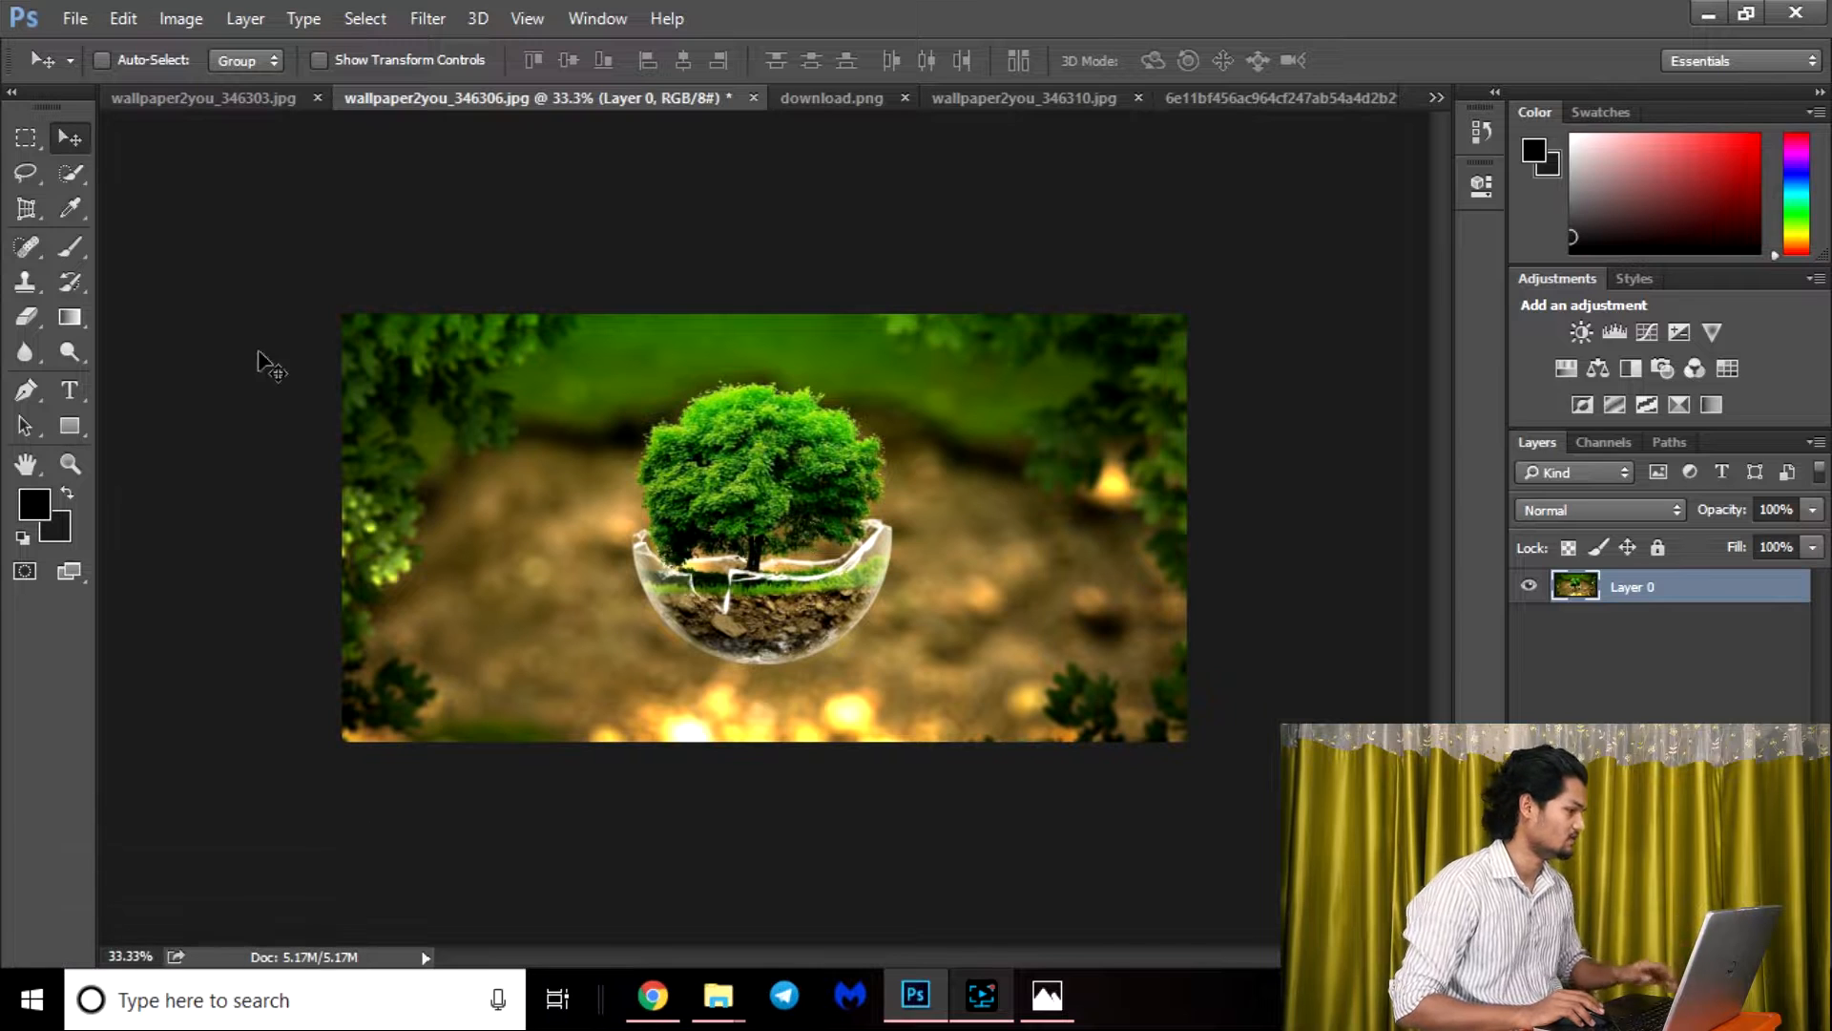
Start the Crop tool on the tree image and choose the 1 : 1 (Square) preset.
{"action": "left_click_drag", "start_coordinate": [21, 210], "coordinate": [141, 210]}
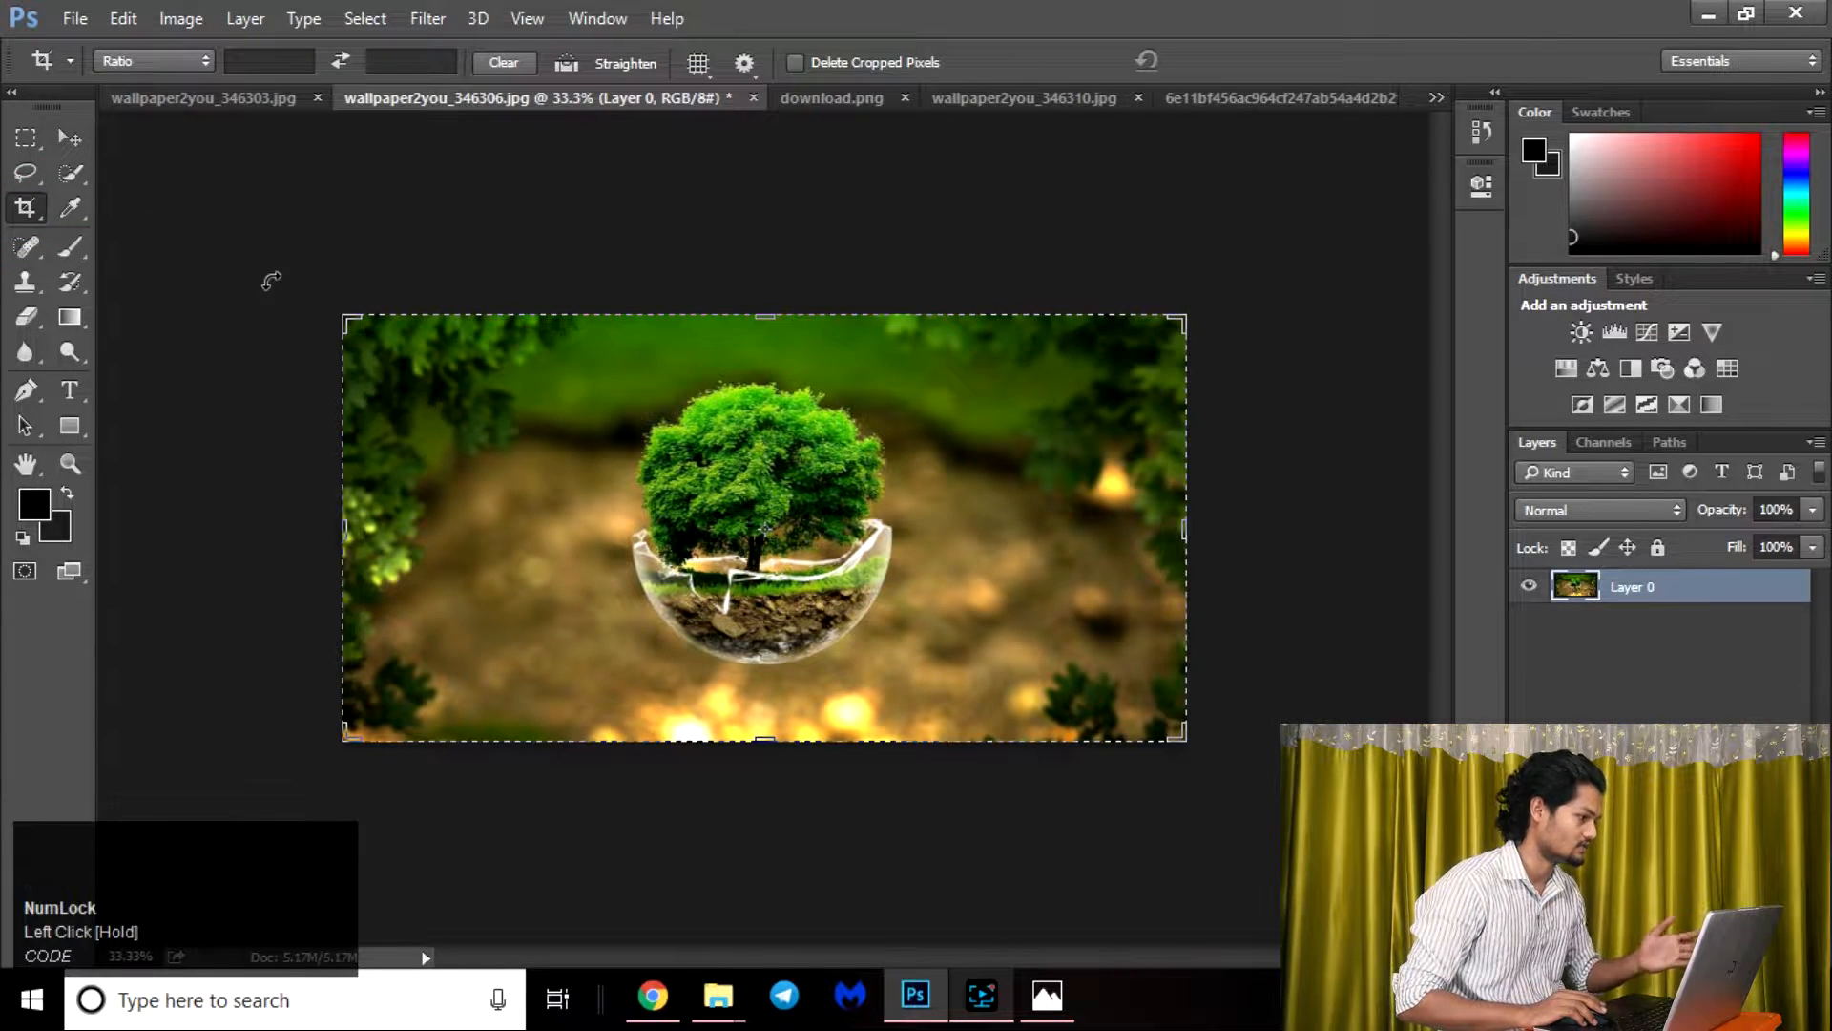
{"action": "left_click", "coordinate": [153, 60]}
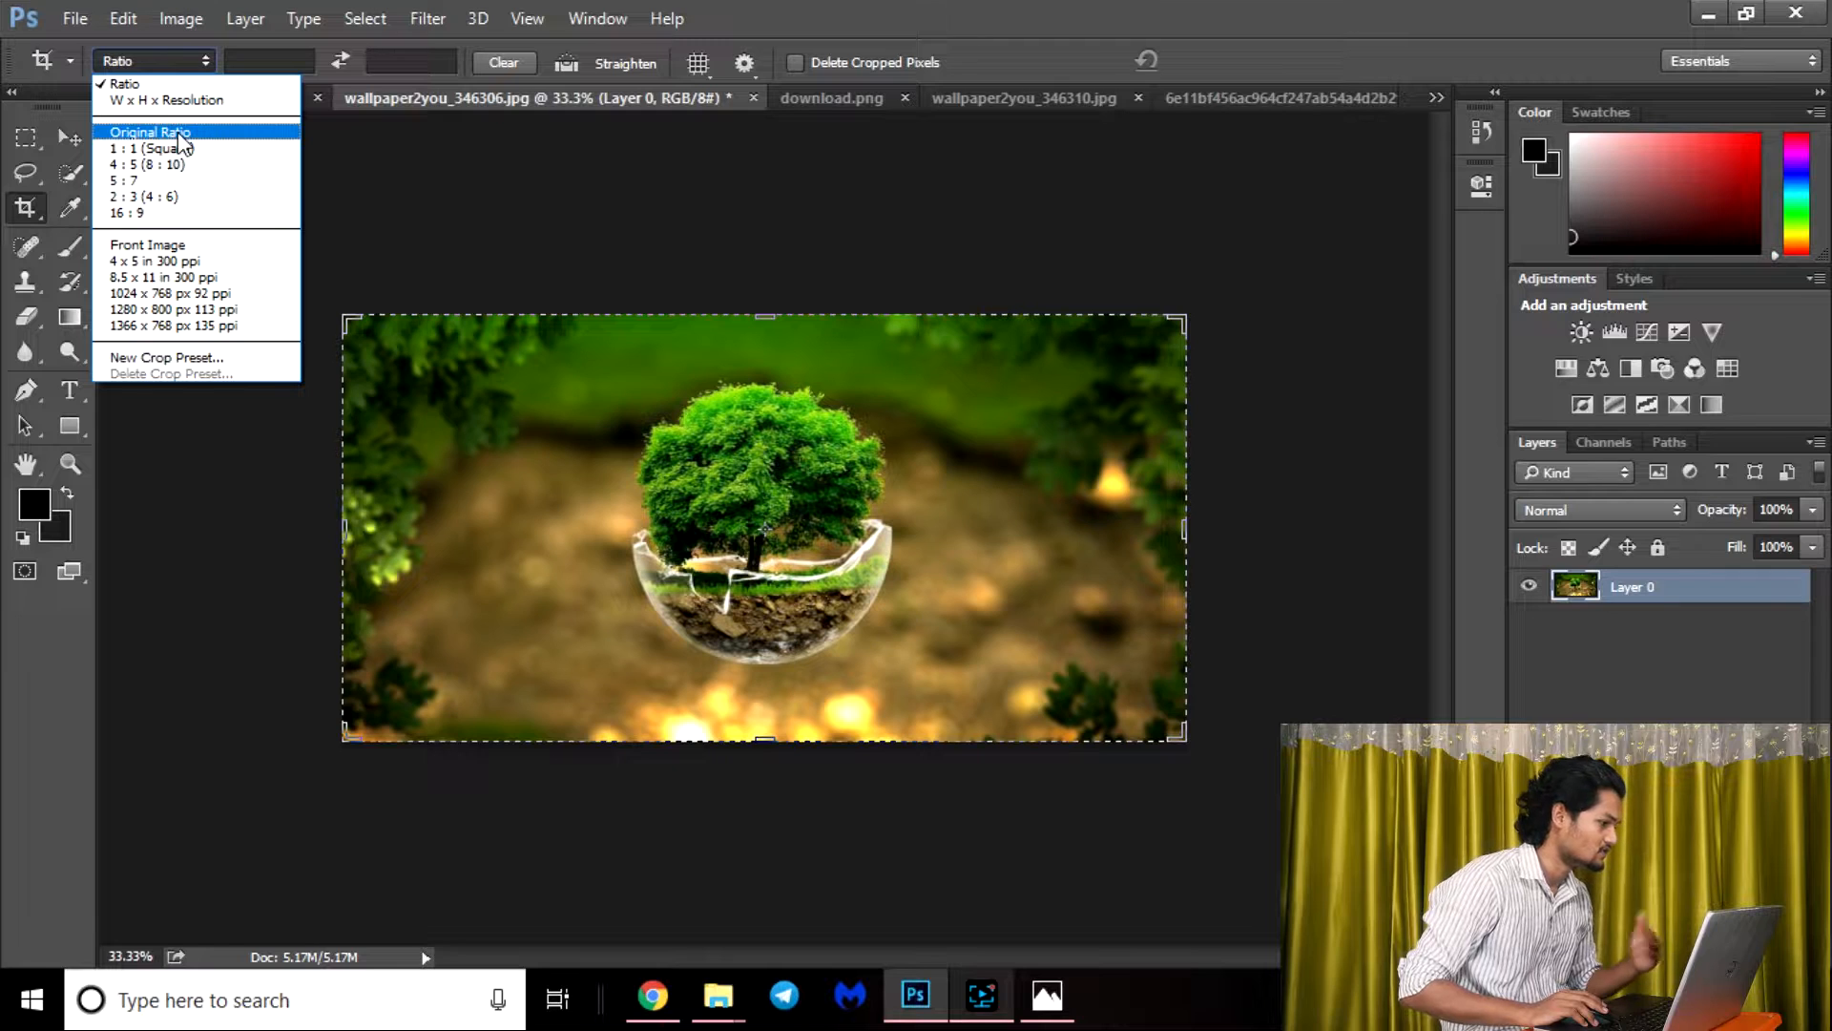
{"action": "left_click", "coordinate": [181, 150]}
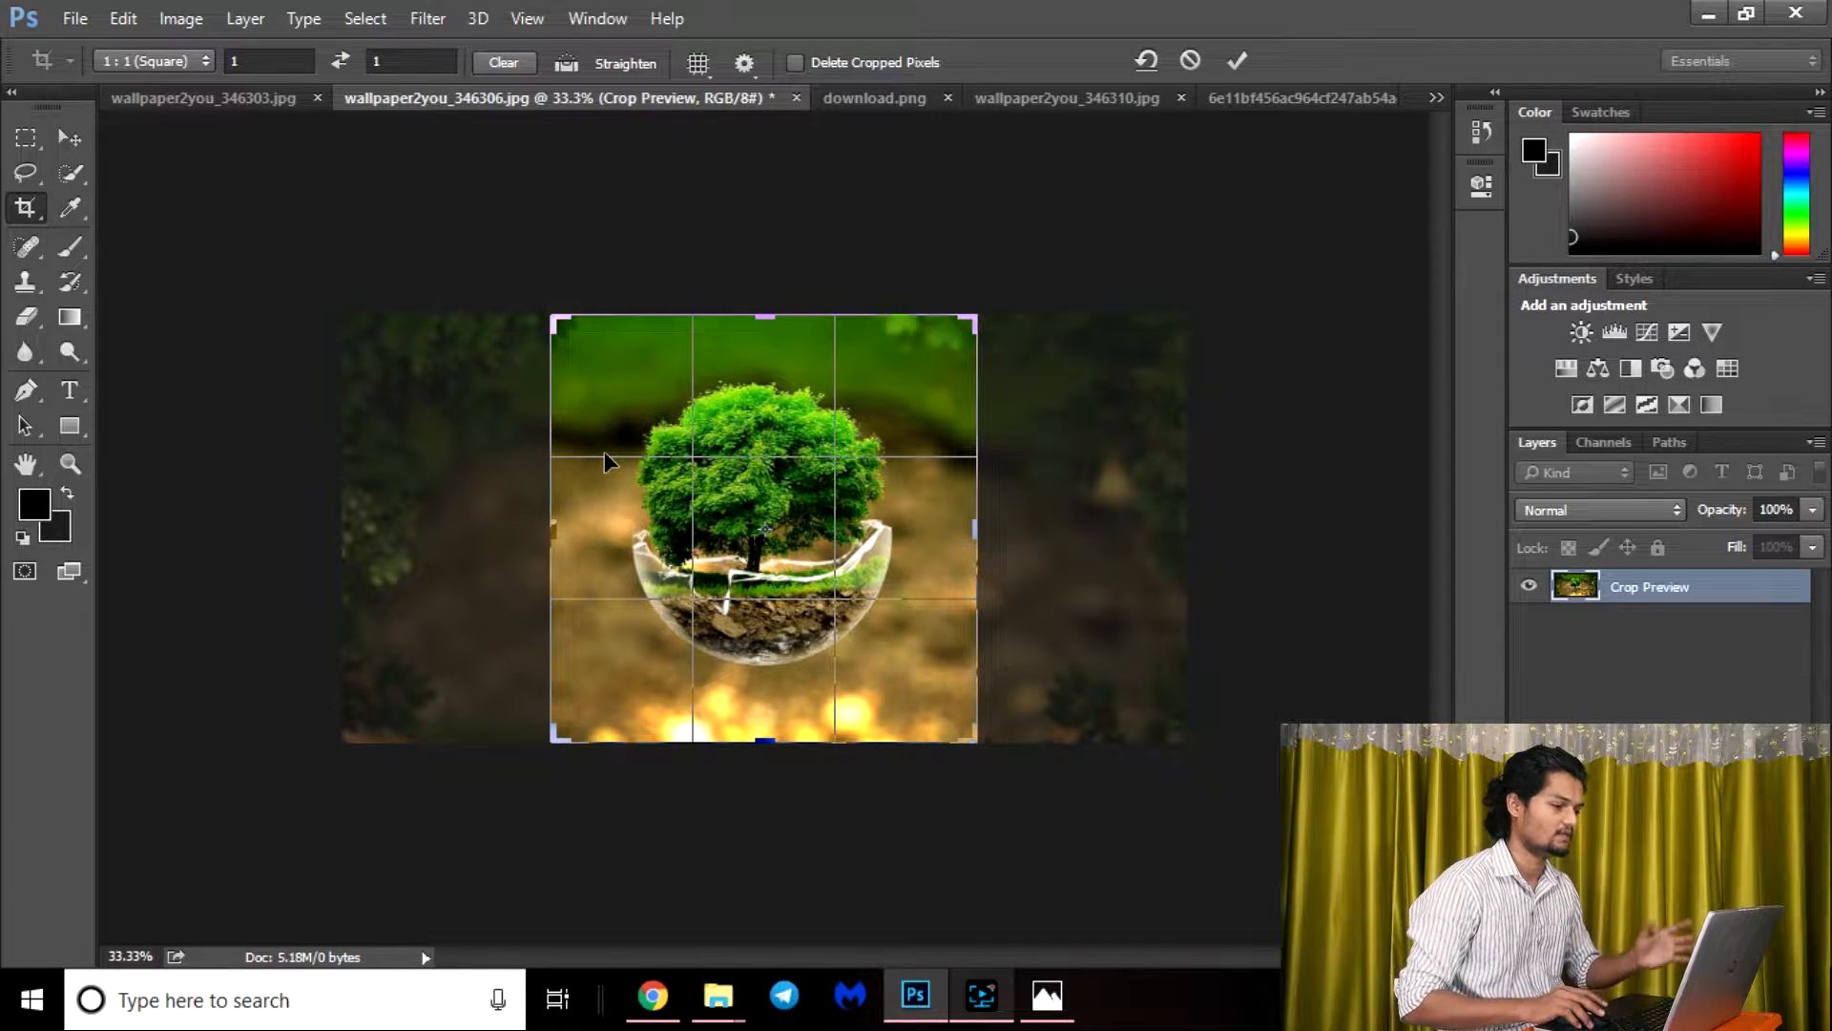
Change the crop preset to W x H x Resolution with a width of 5 in and a height of 2 in.
{"action": "left_click", "coordinate": [203, 61]}
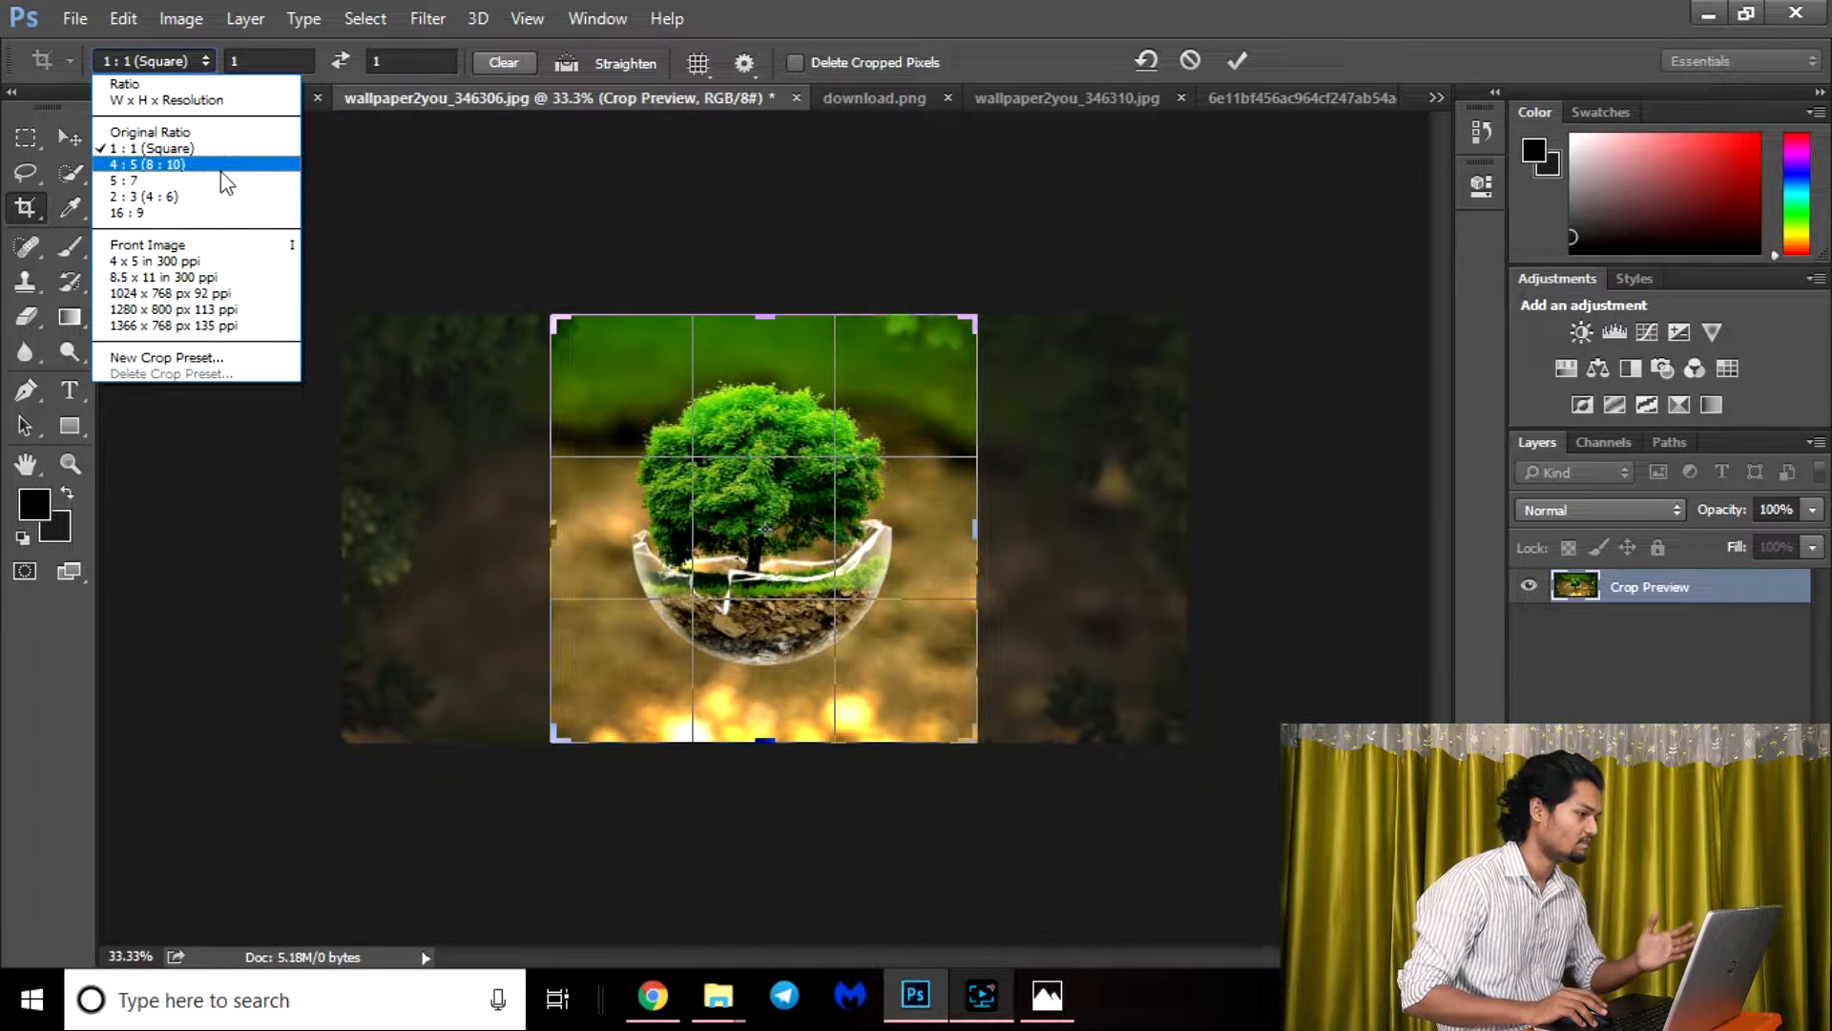
{"action": "left_click", "coordinate": [200, 101]}
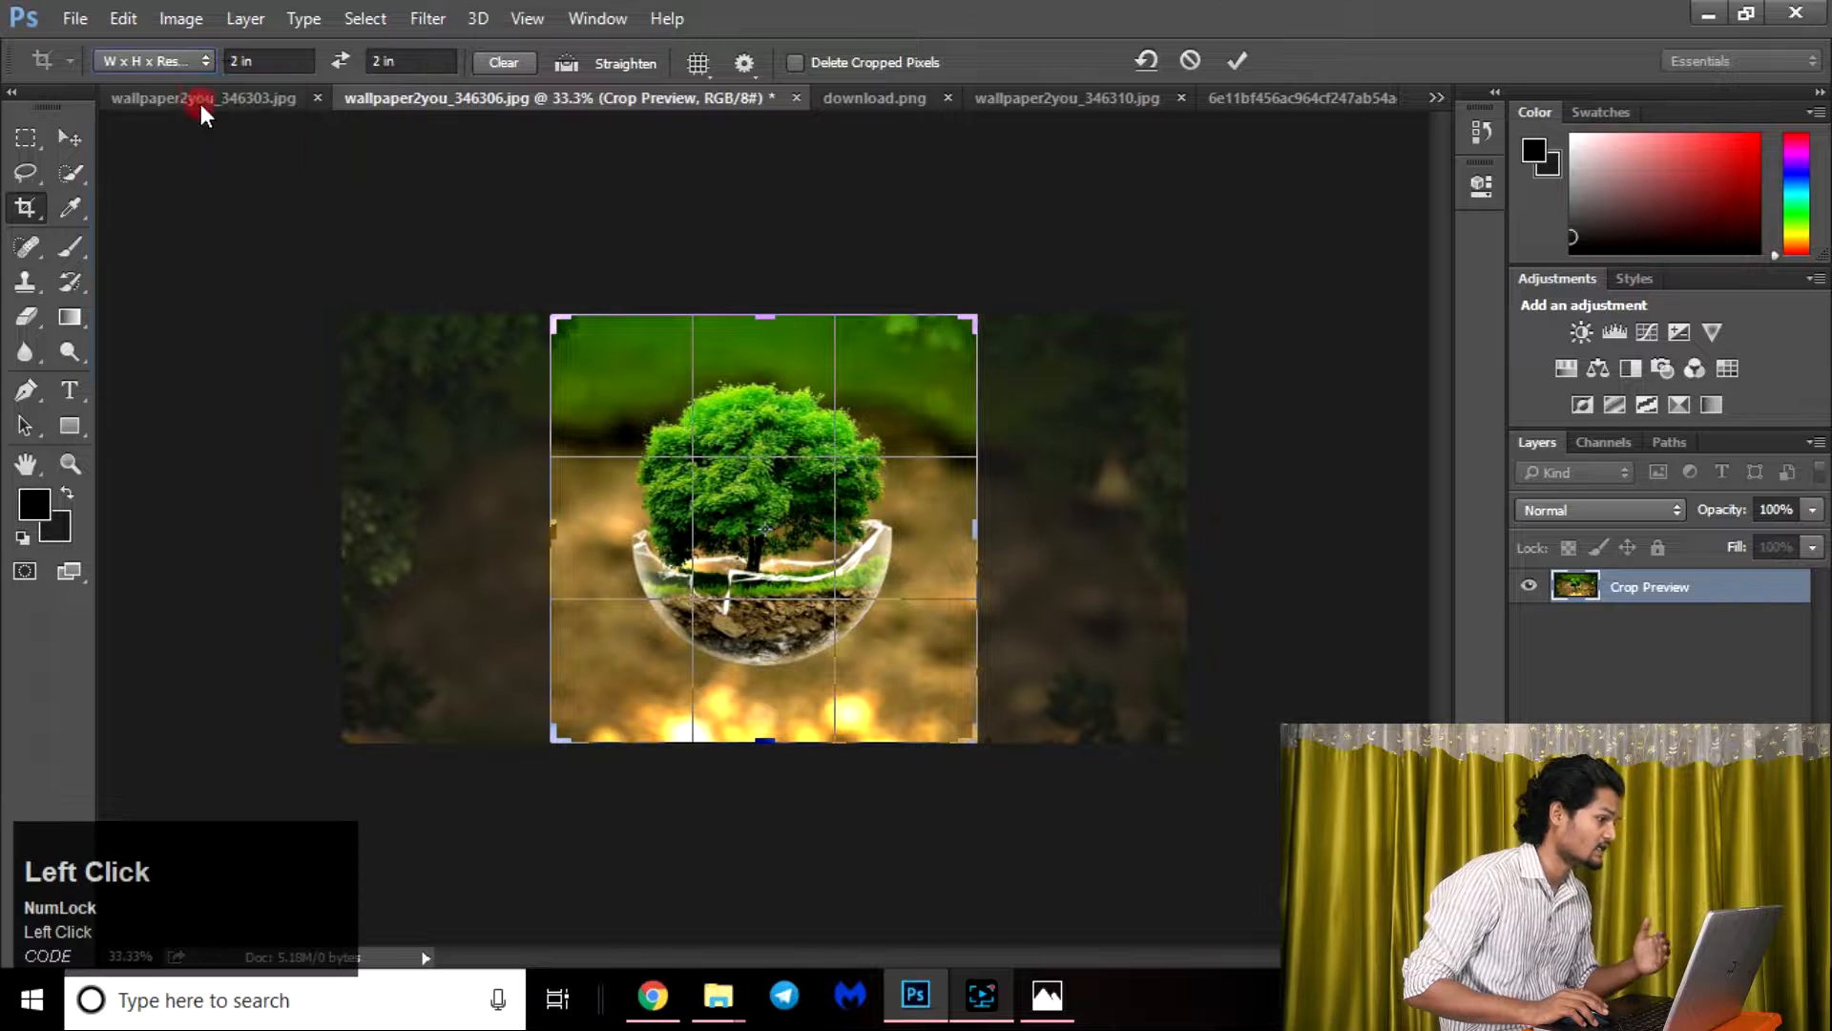
{"action": "left_click", "coordinate": [257, 60]}
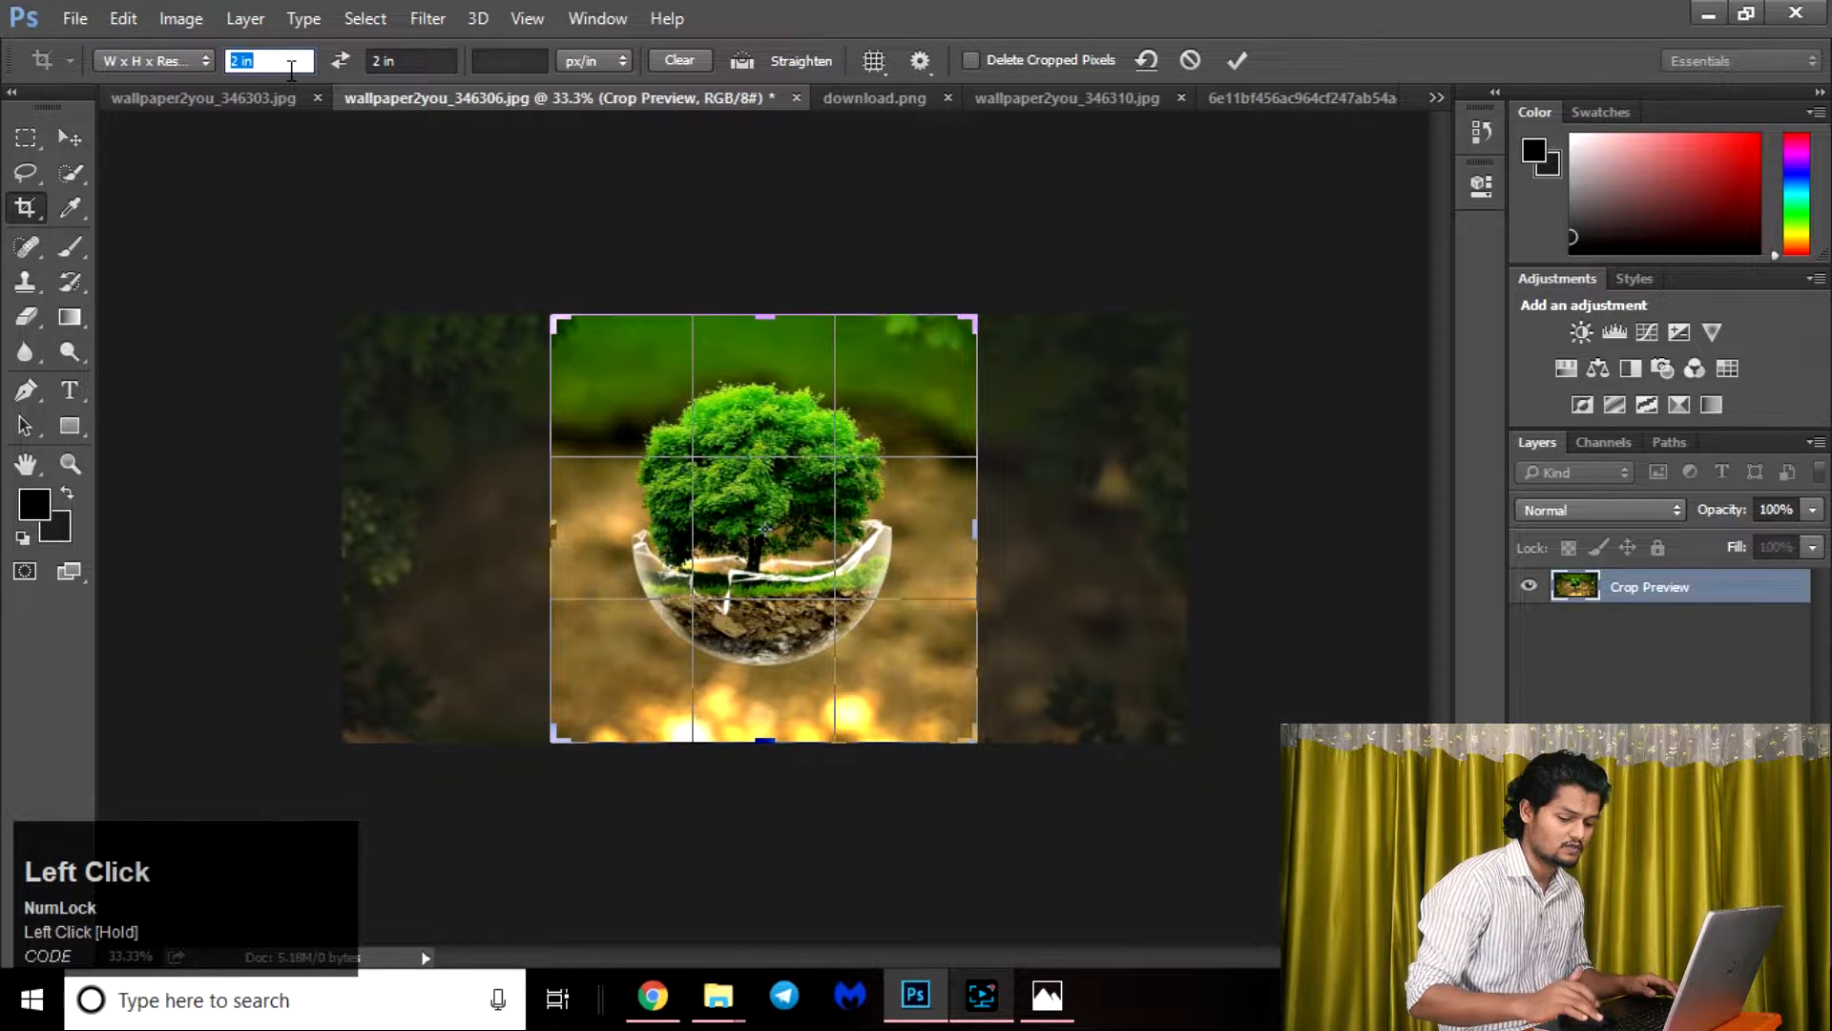
{"action": "type", "text": "5"}
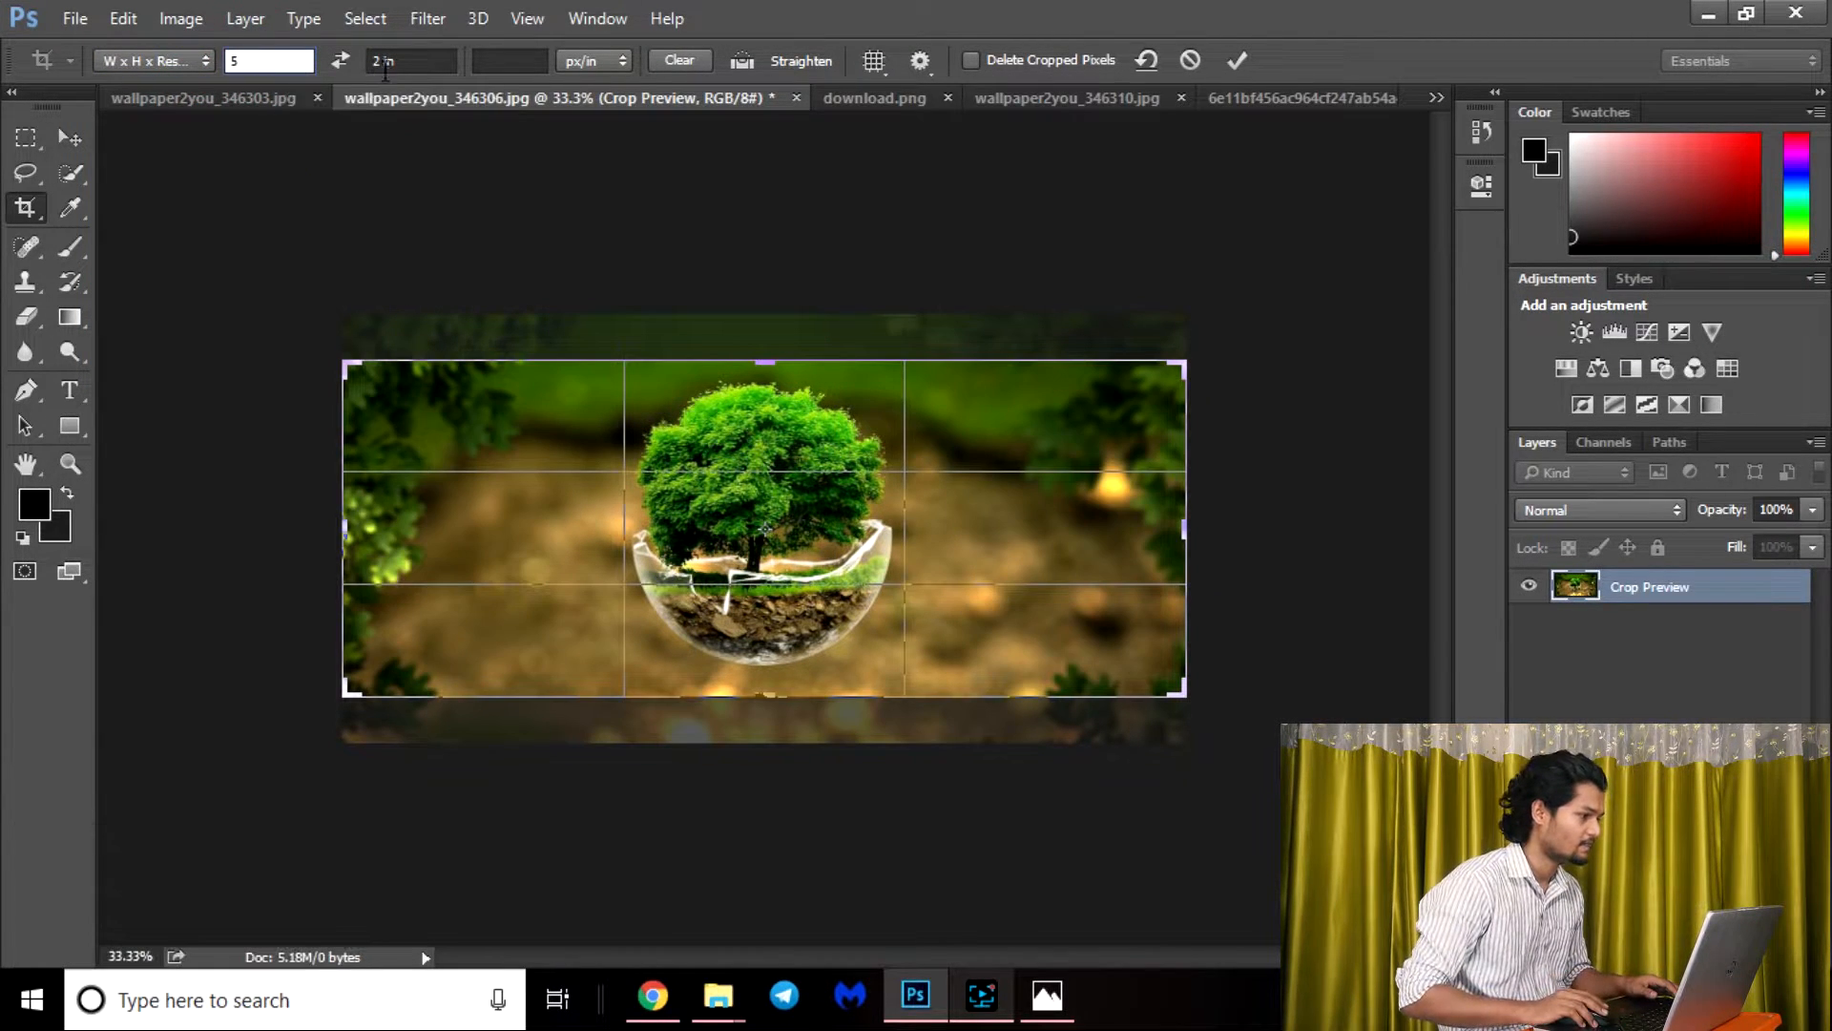
{"action": "left_click", "coordinate": [424, 61]}
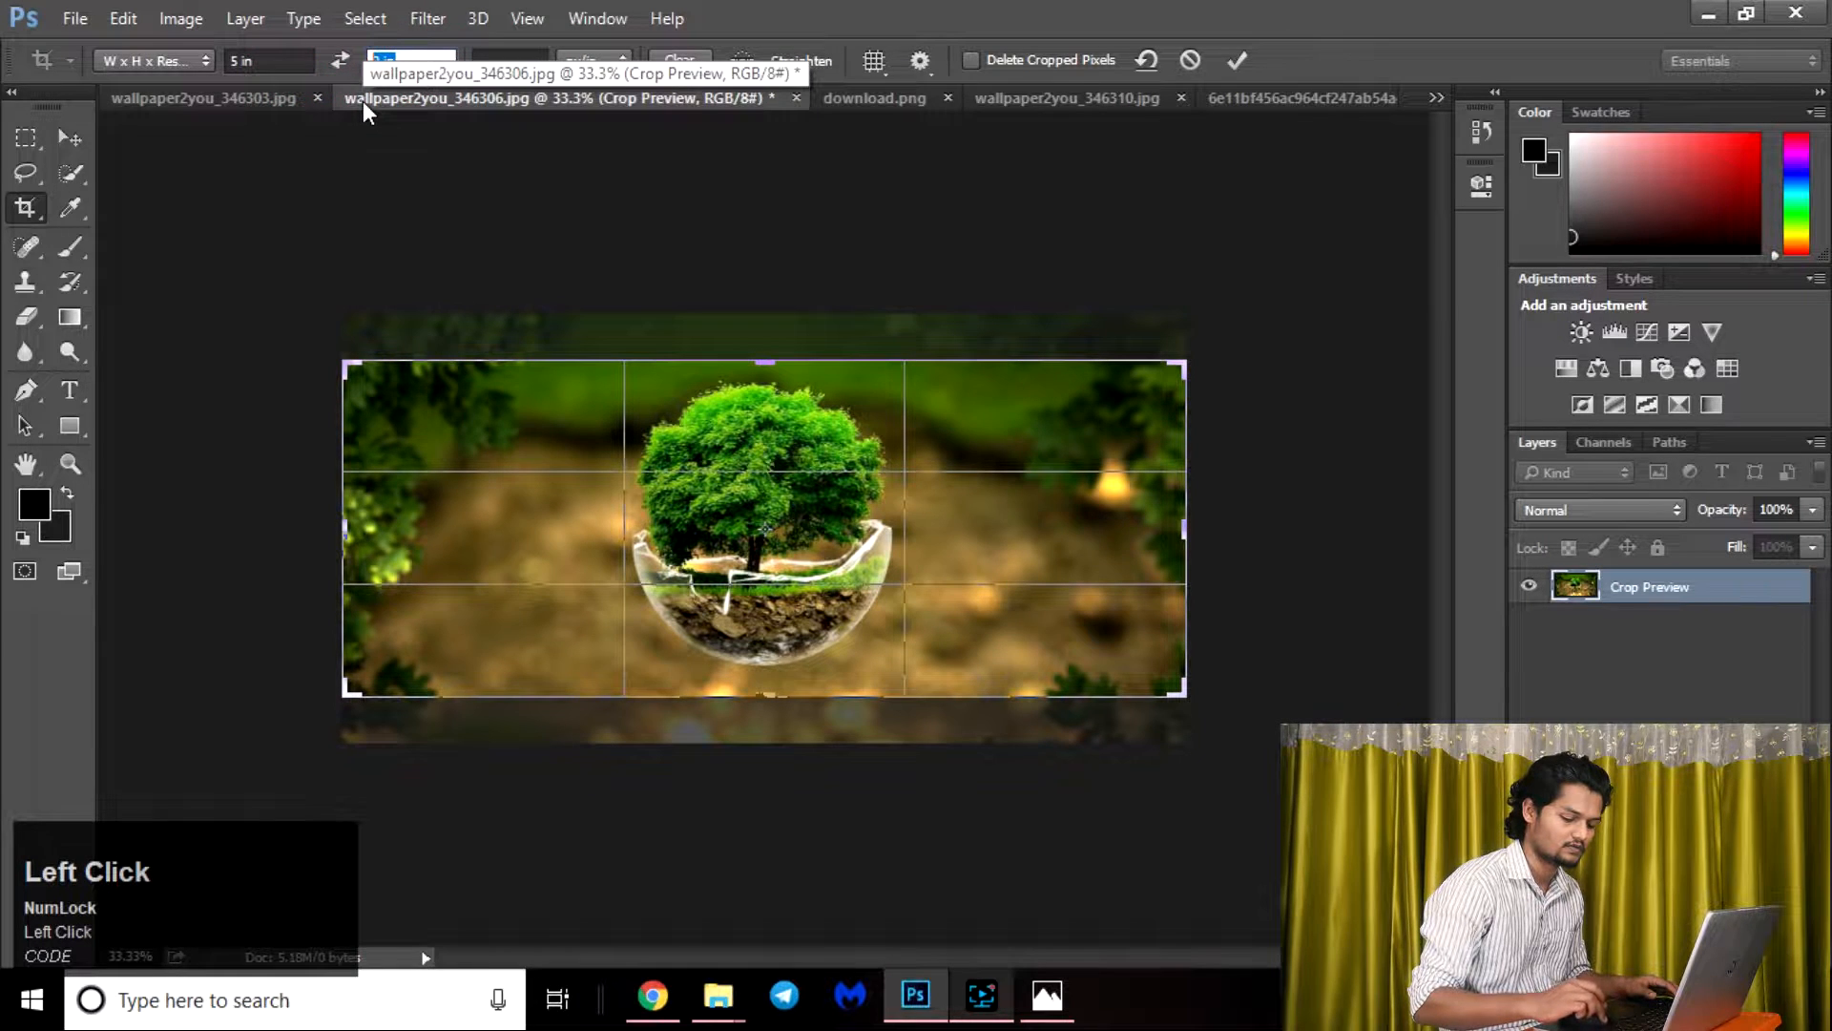
{"action": "type", "text": "2"}
{"action": "key", "text": "Return"}
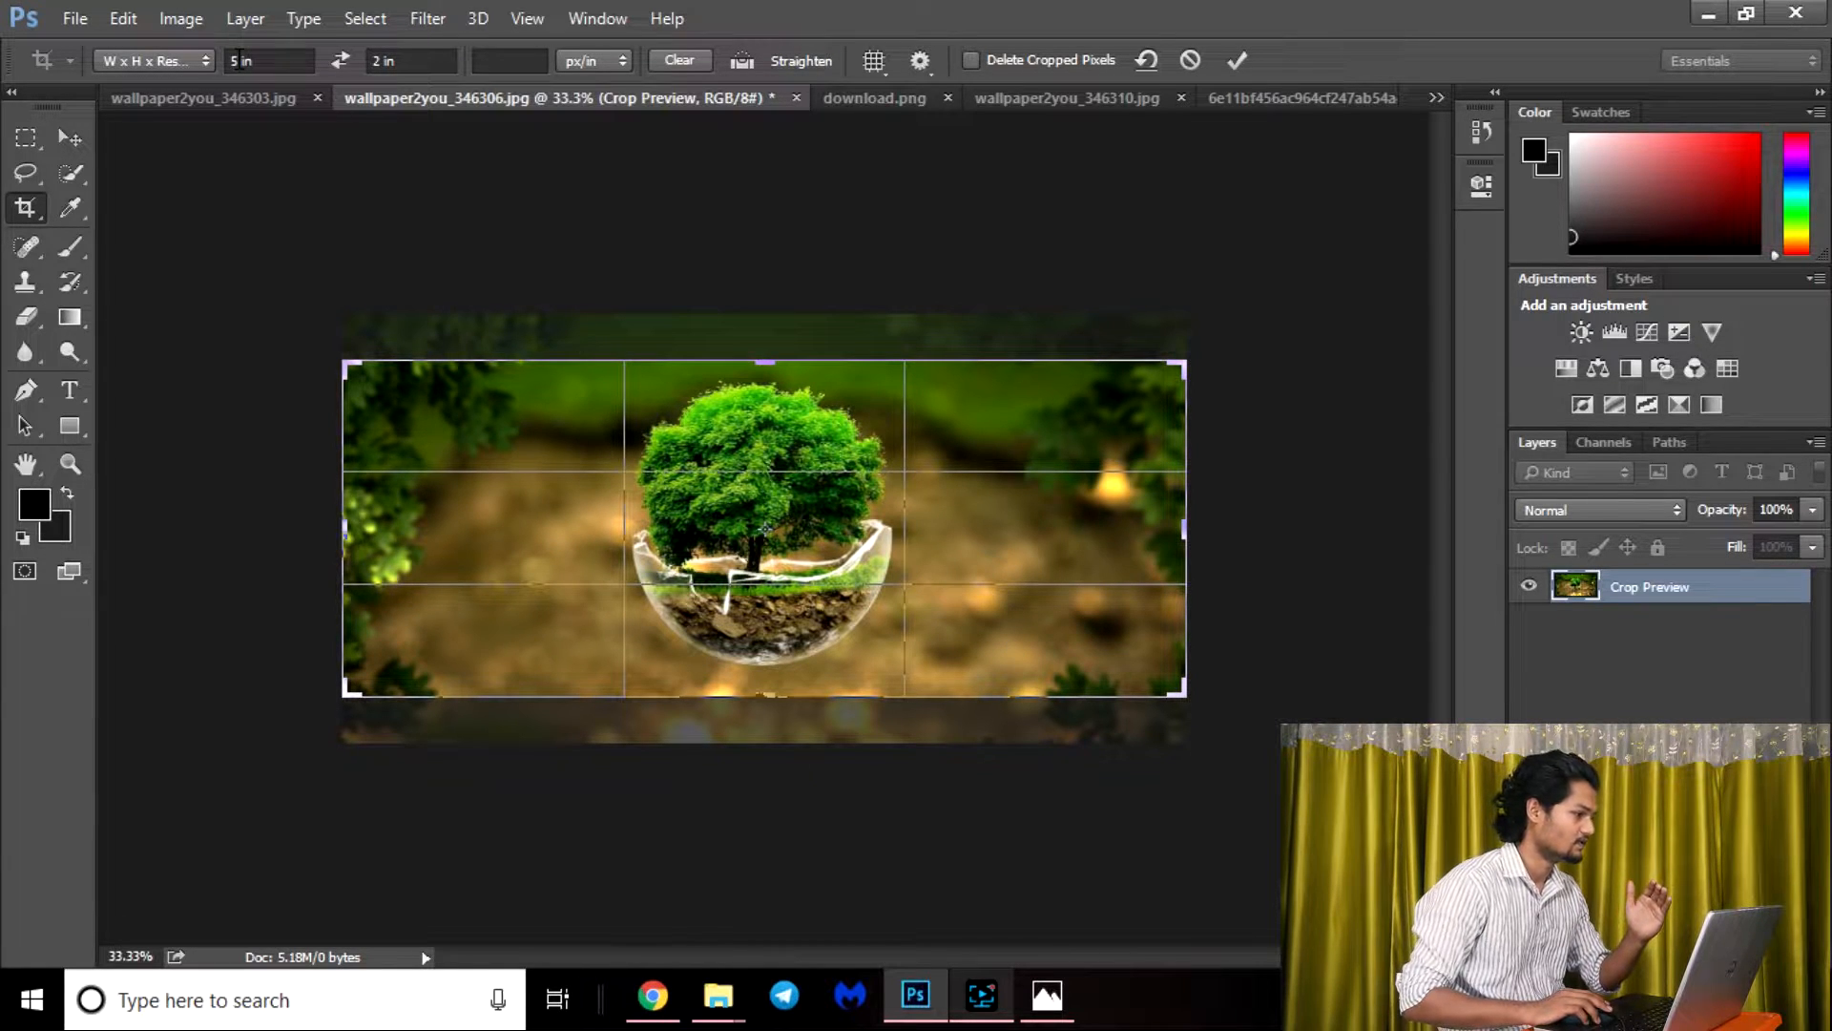
Switch the crop preset back to Ratio and enlarge the 1 : 1 crop frame from its side.
{"action": "left_click", "coordinate": [161, 63]}
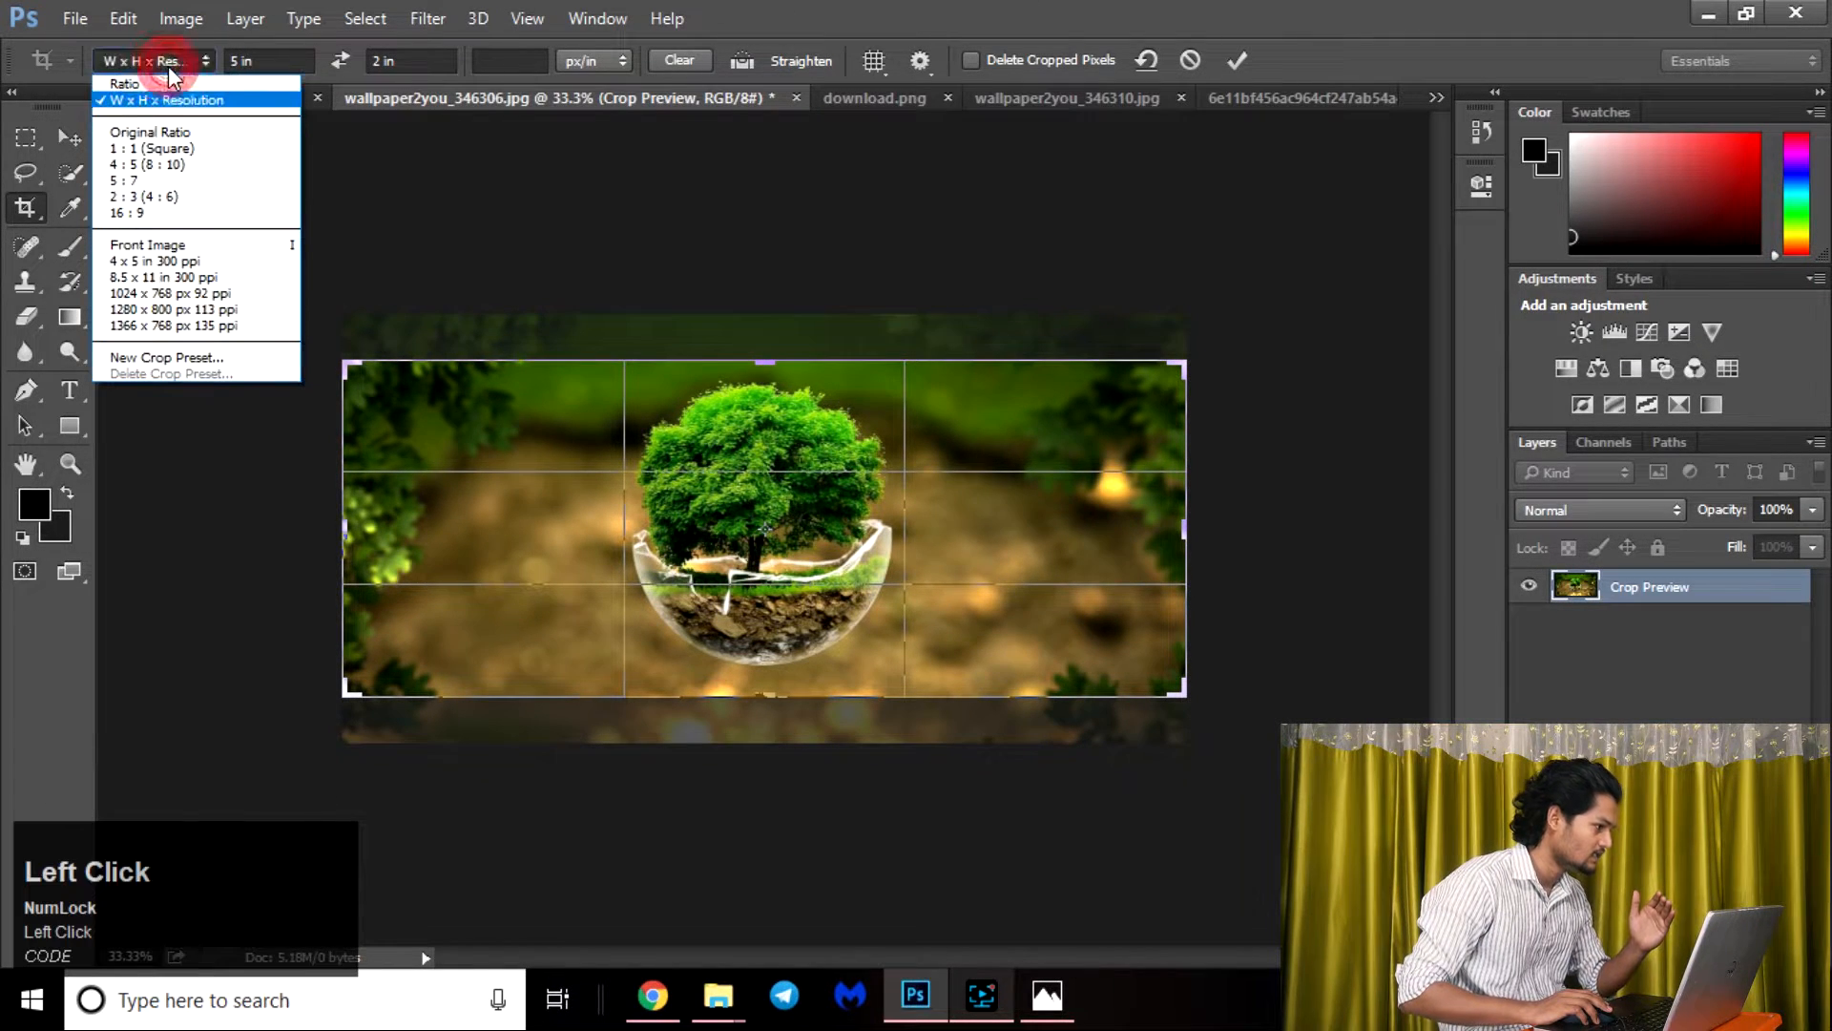
{"action": "left_click", "coordinate": [170, 84]}
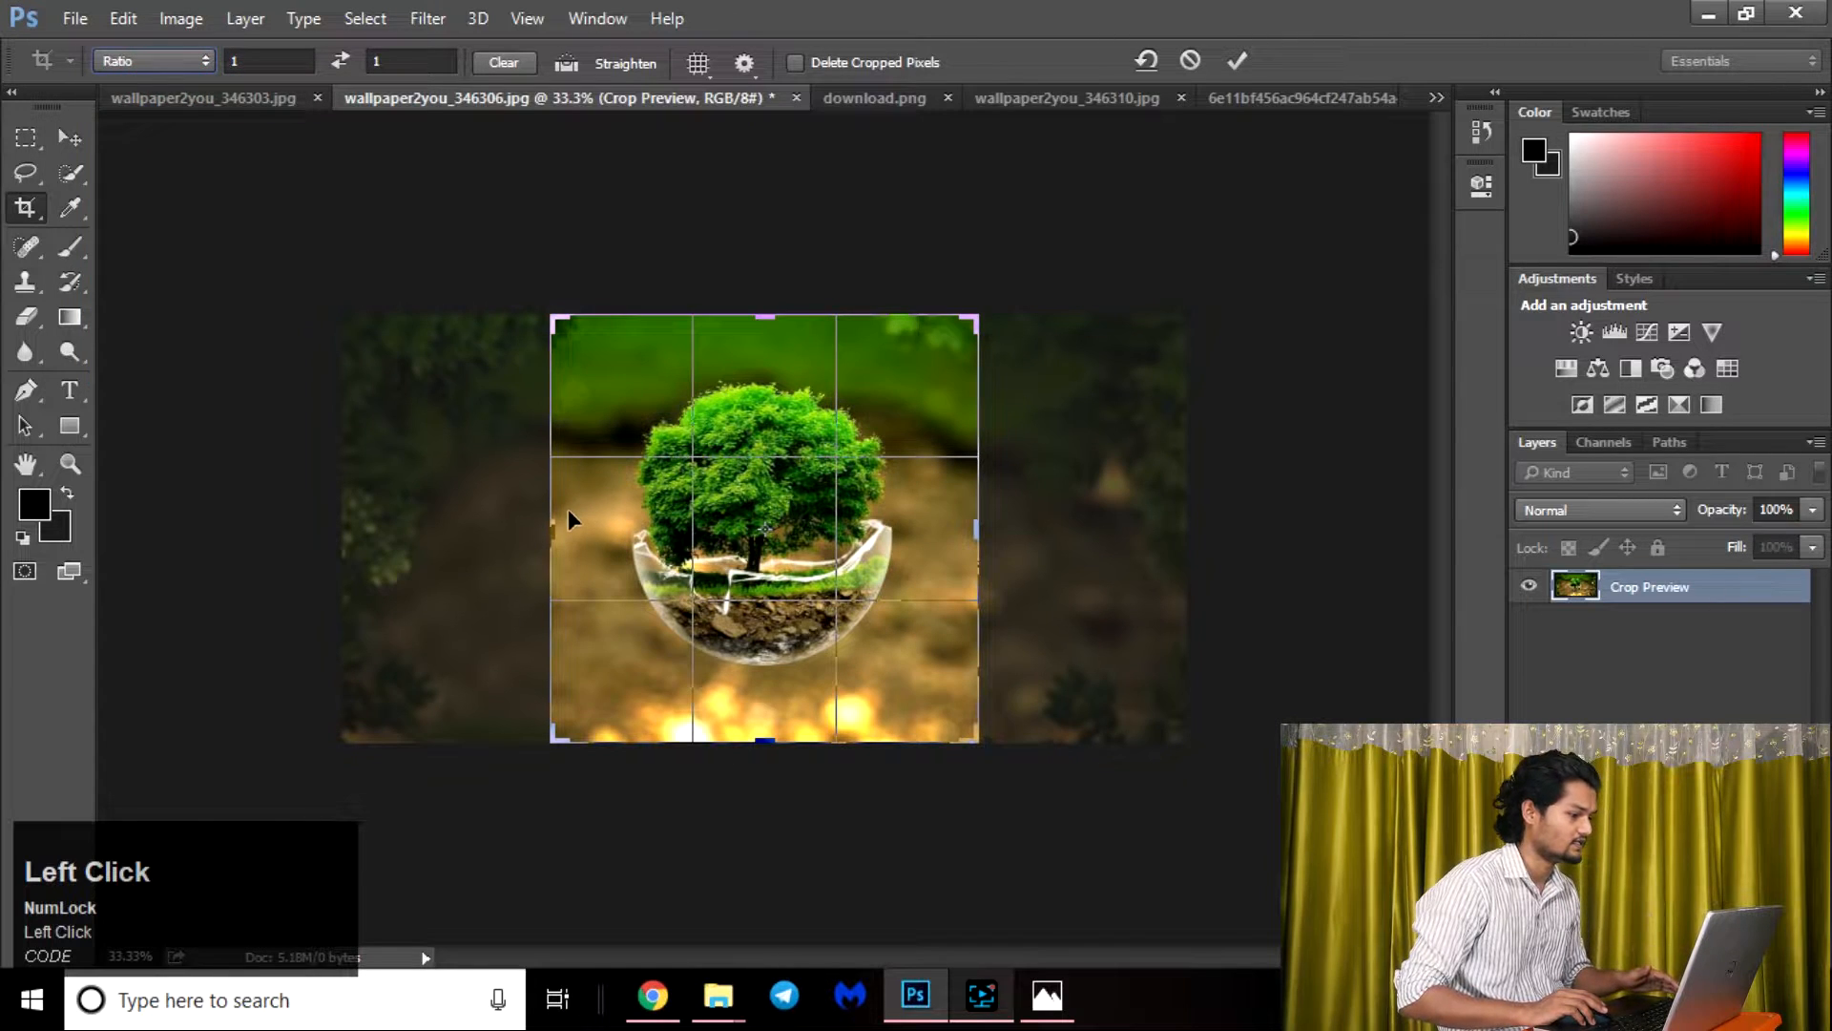
{"action": "left_click_drag", "start_coordinate": [542, 532], "coordinate": [496, 436]}
Clear the ratio values and stretch the crop frame freely to the edges of the full image.
{"action": "left_click", "coordinate": [264, 61]}
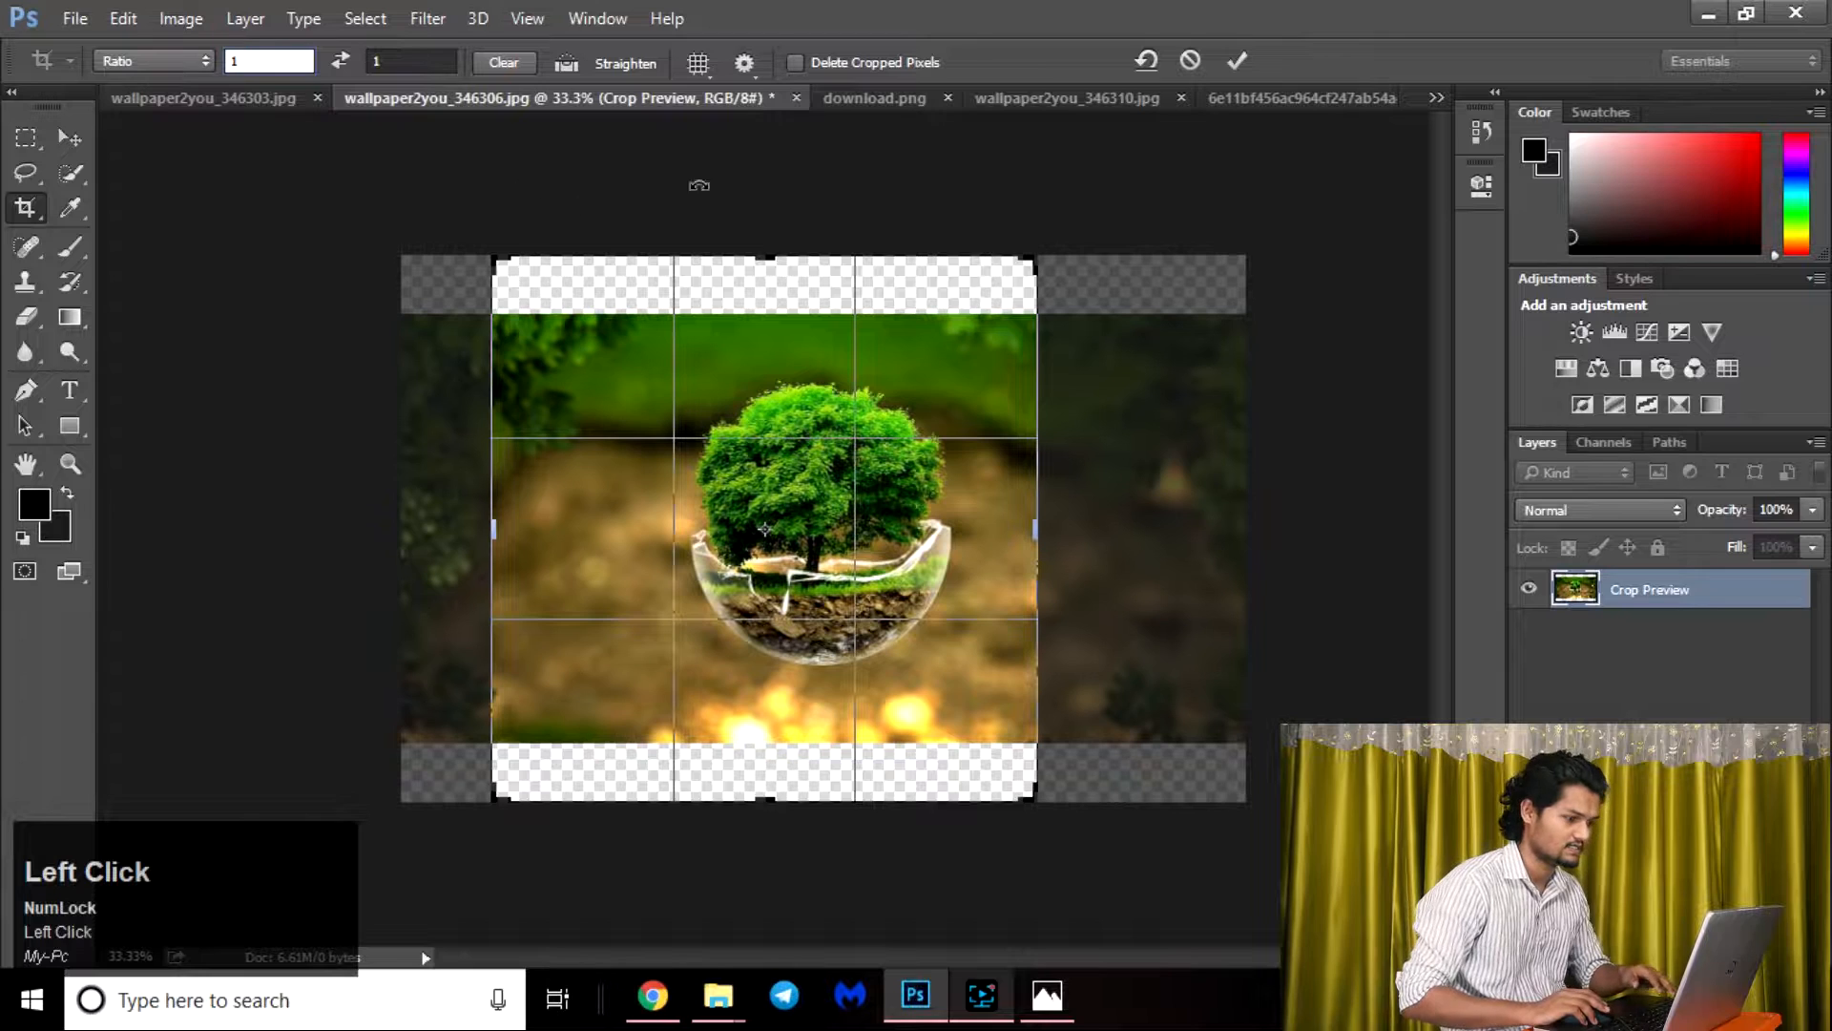
{"action": "left_click", "coordinate": [500, 64]}
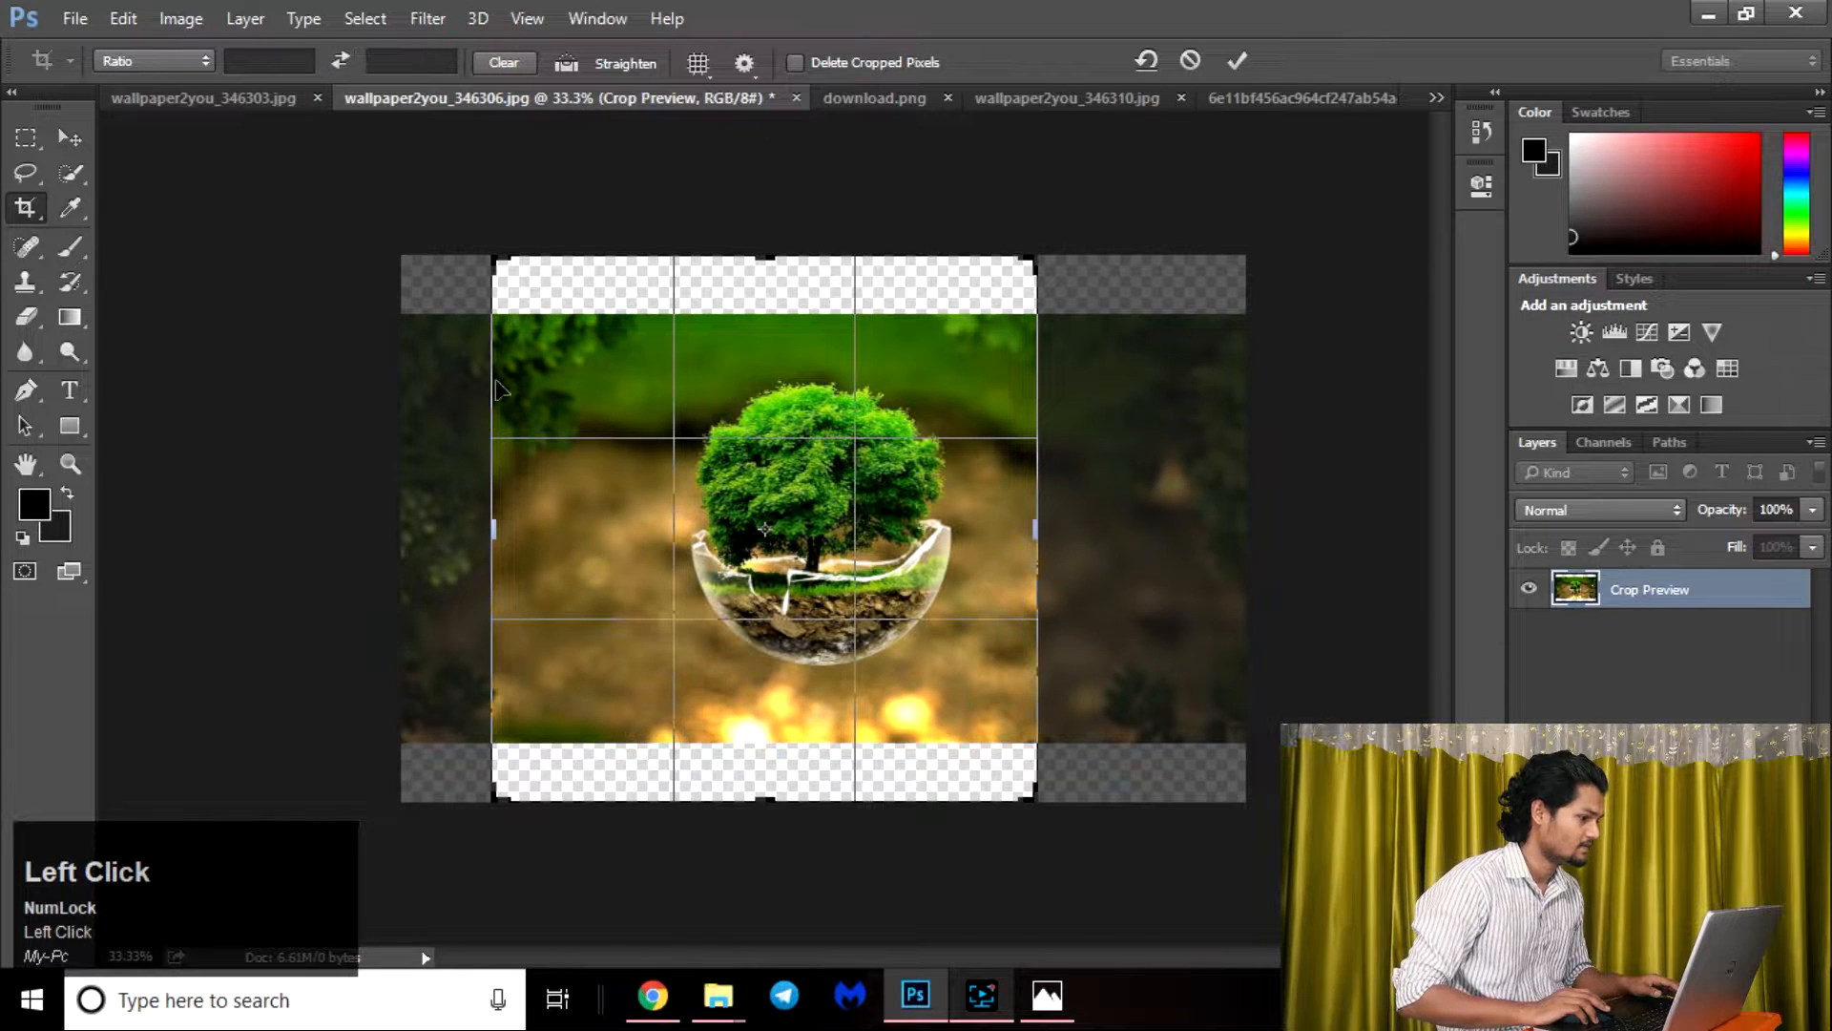
{"action": "left_click_drag", "start_coordinate": [498, 483], "coordinate": [450, 520]}
{"action": "left_click_drag", "start_coordinate": [1082, 528], "coordinate": [1175, 538]}
{"action": "left_click_drag", "start_coordinate": [761, 256], "coordinate": [755, 287]}
{"action": "left_click_drag", "start_coordinate": [756, 769], "coordinate": [759, 739]}
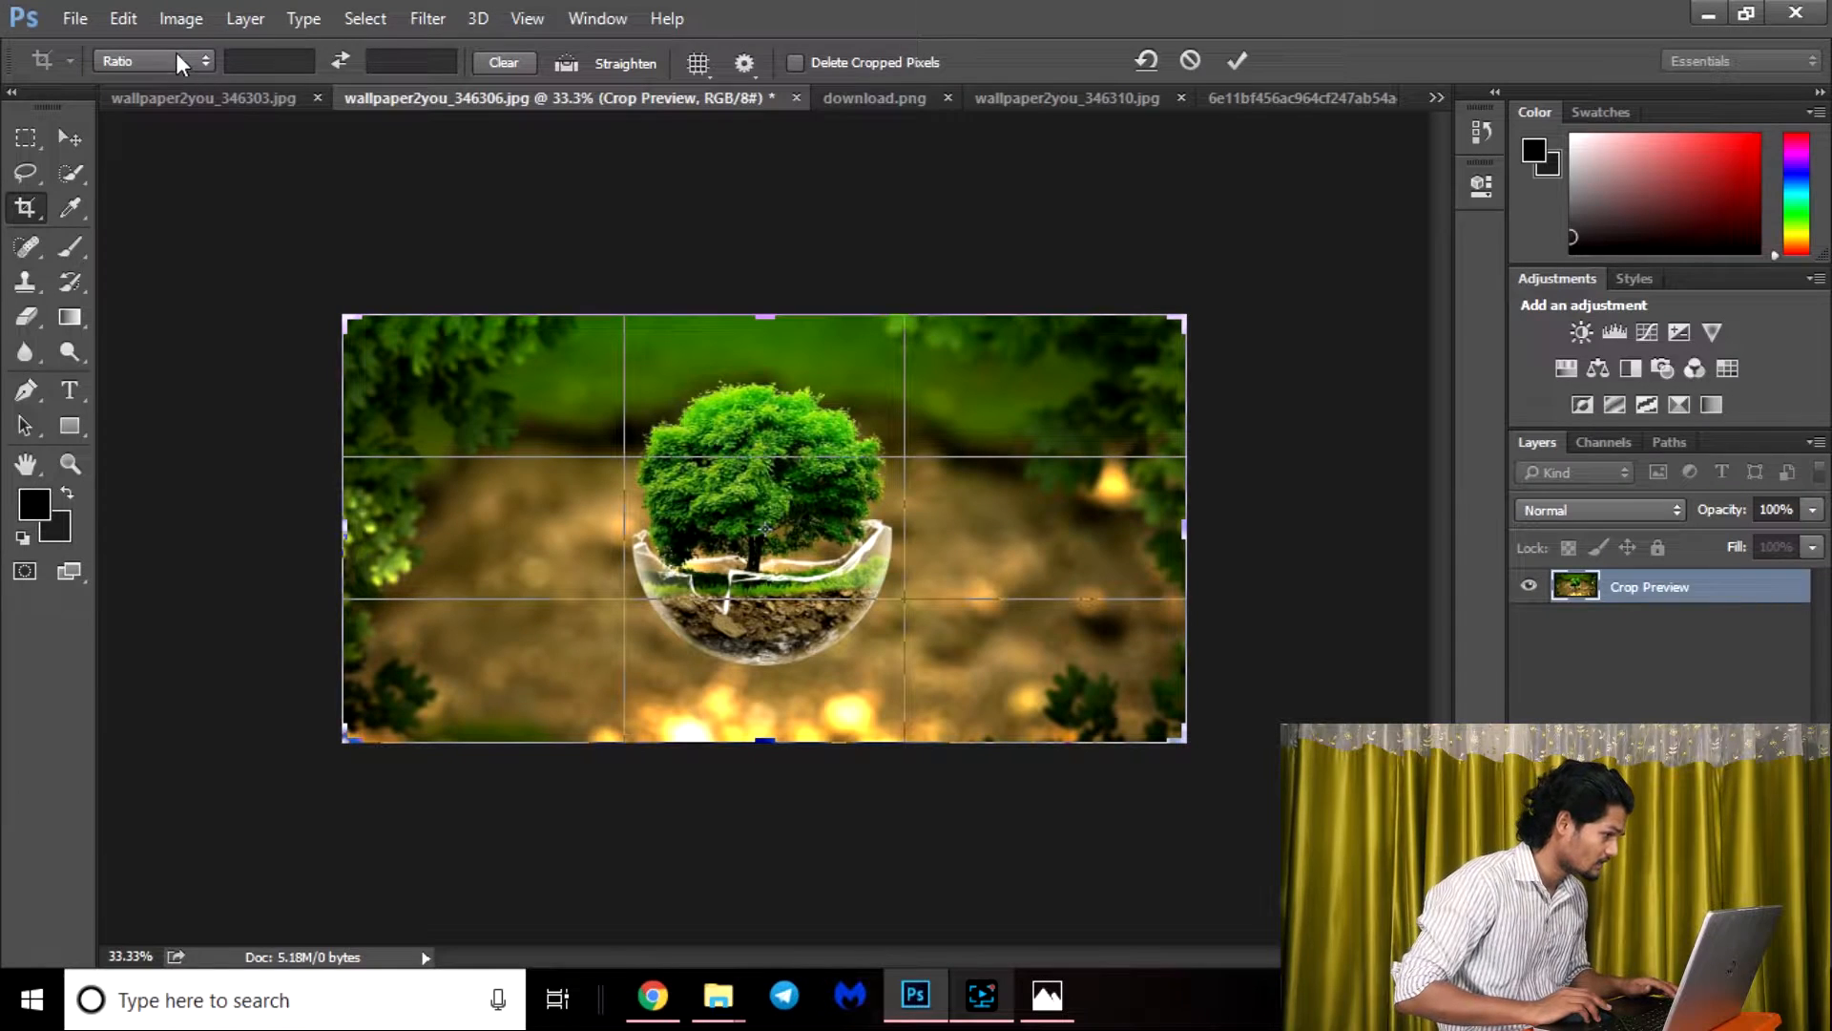
Try the 2 : 3 (4 : 6) crop preset, followed by the W x H x Resolution preset.
{"action": "left_click", "coordinate": [179, 61]}
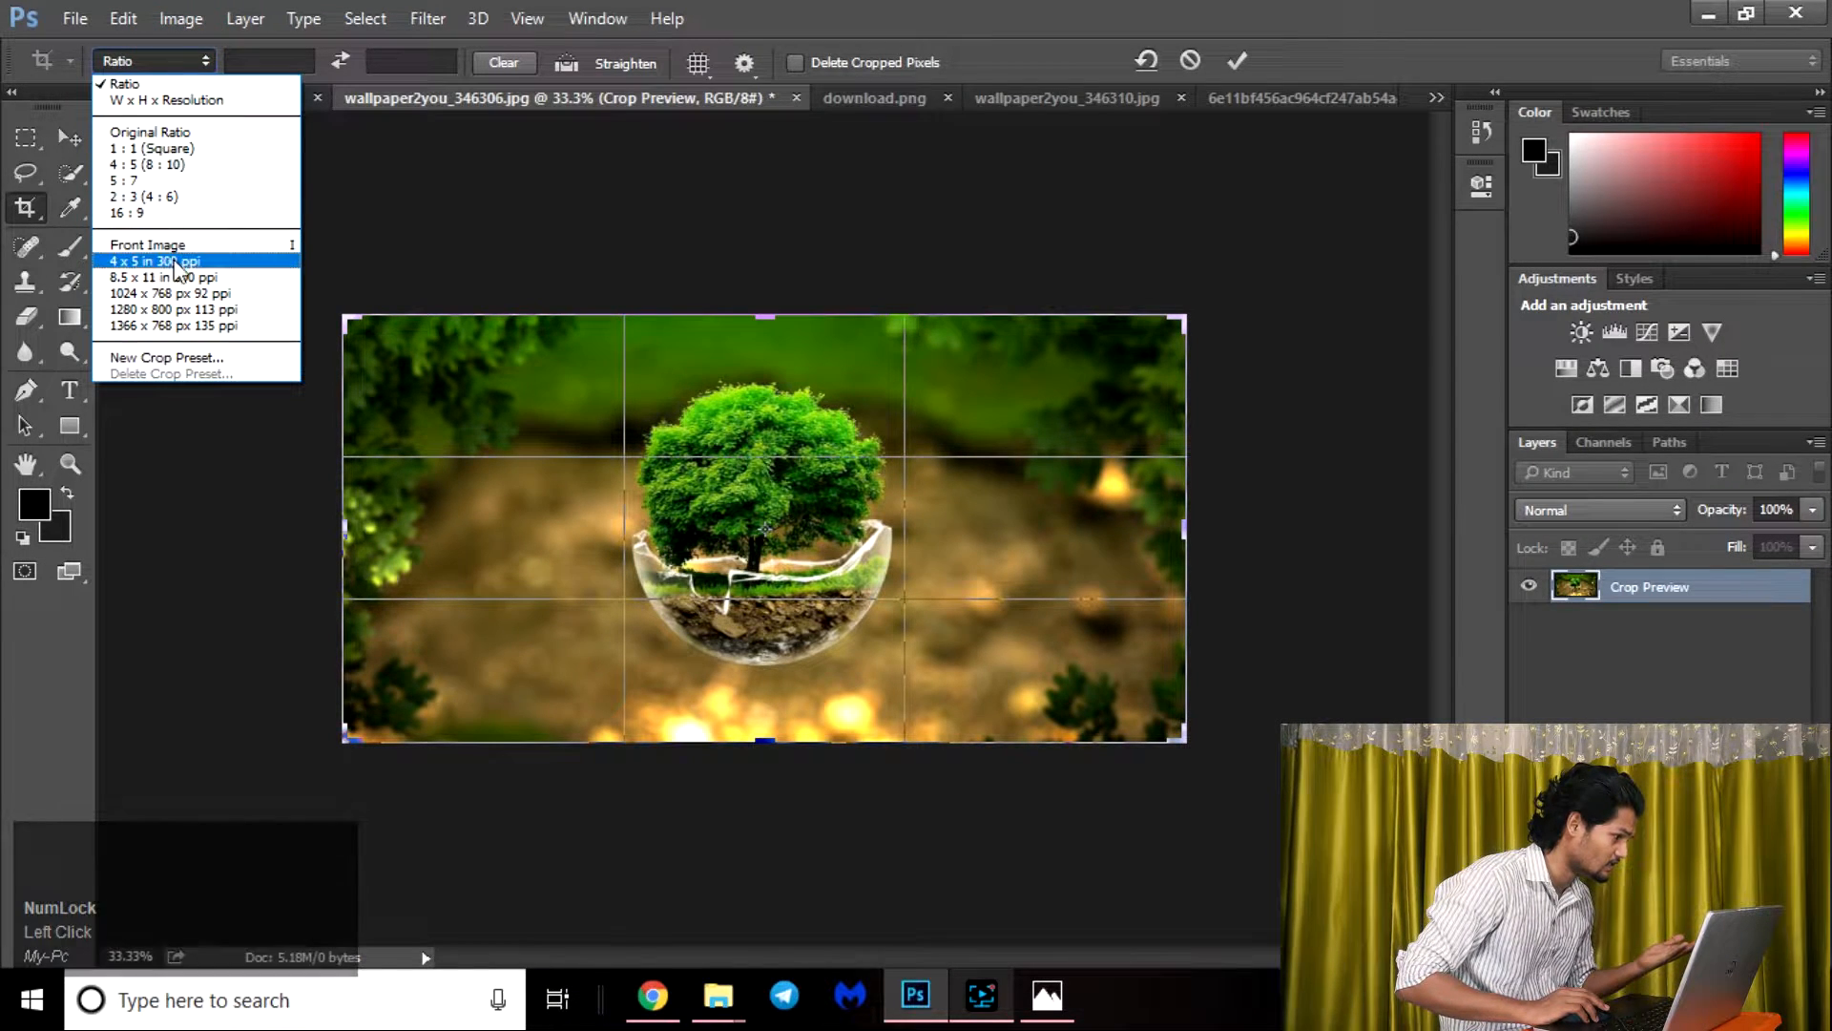
{"action": "left_click", "coordinate": [152, 193]}
{"action": "left_click", "coordinate": [172, 61]}
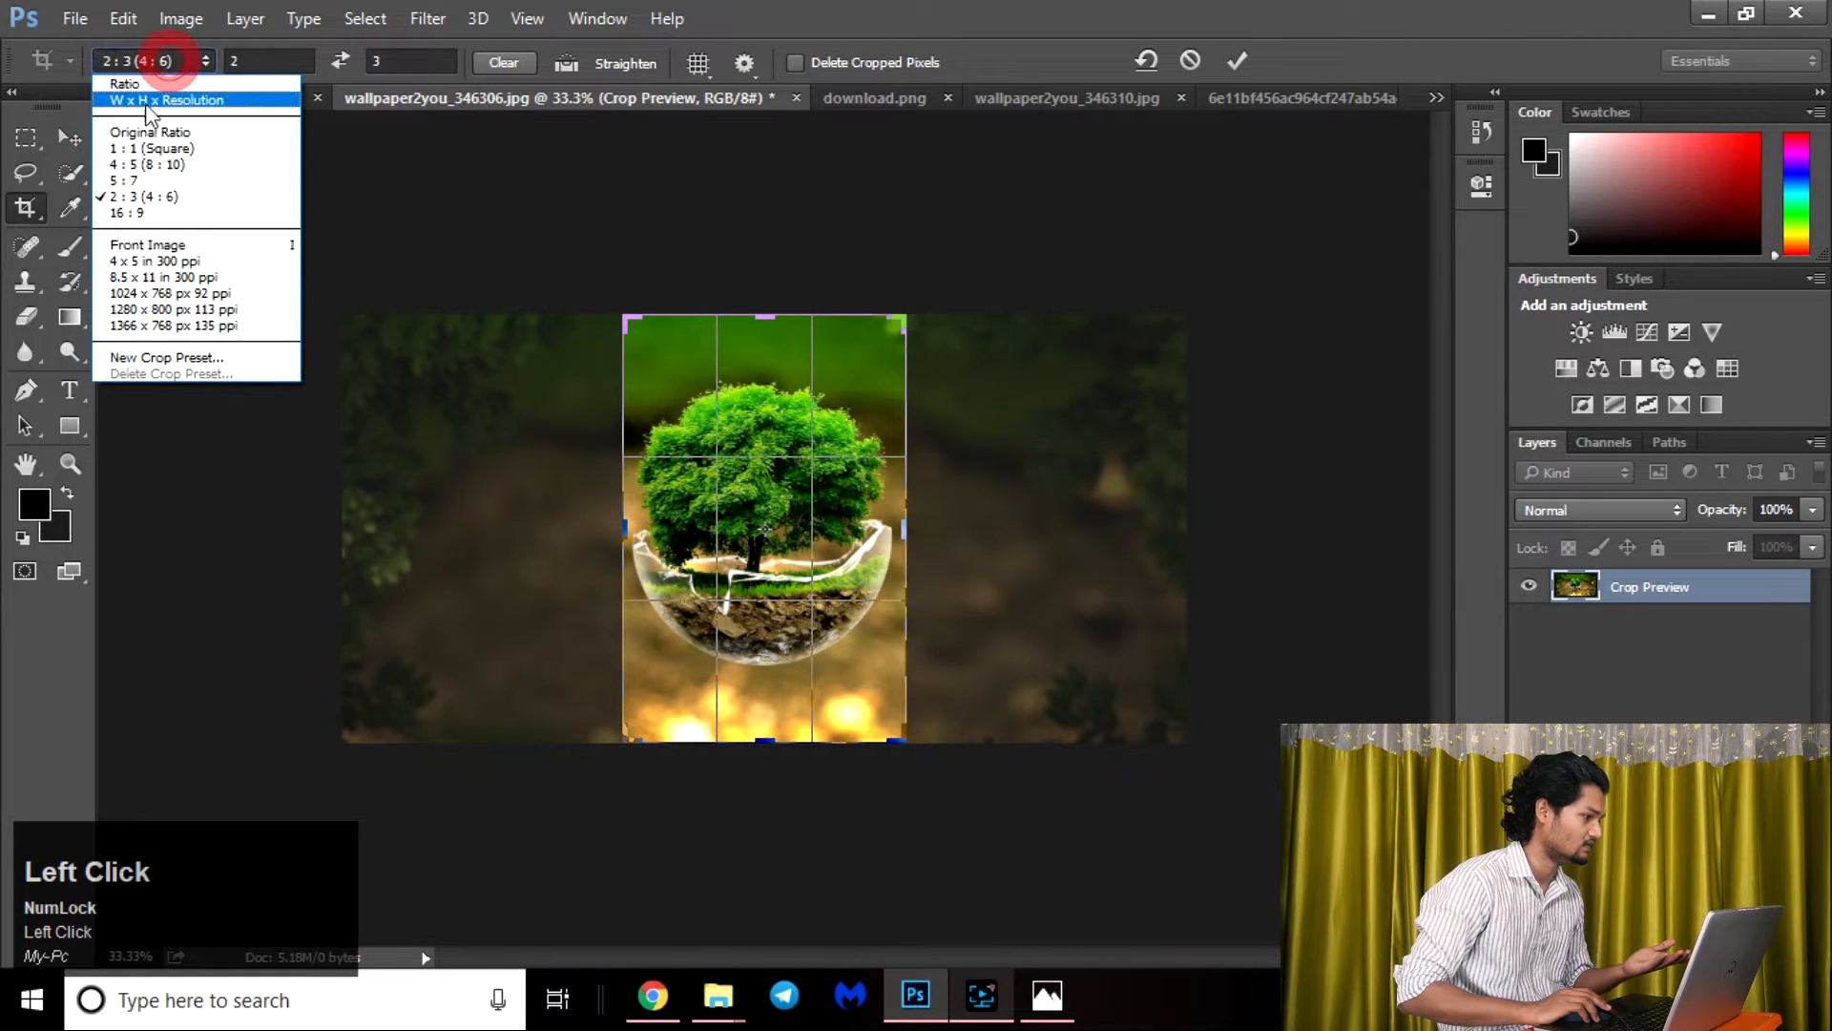
{"action": "left_click", "coordinate": [157, 99]}
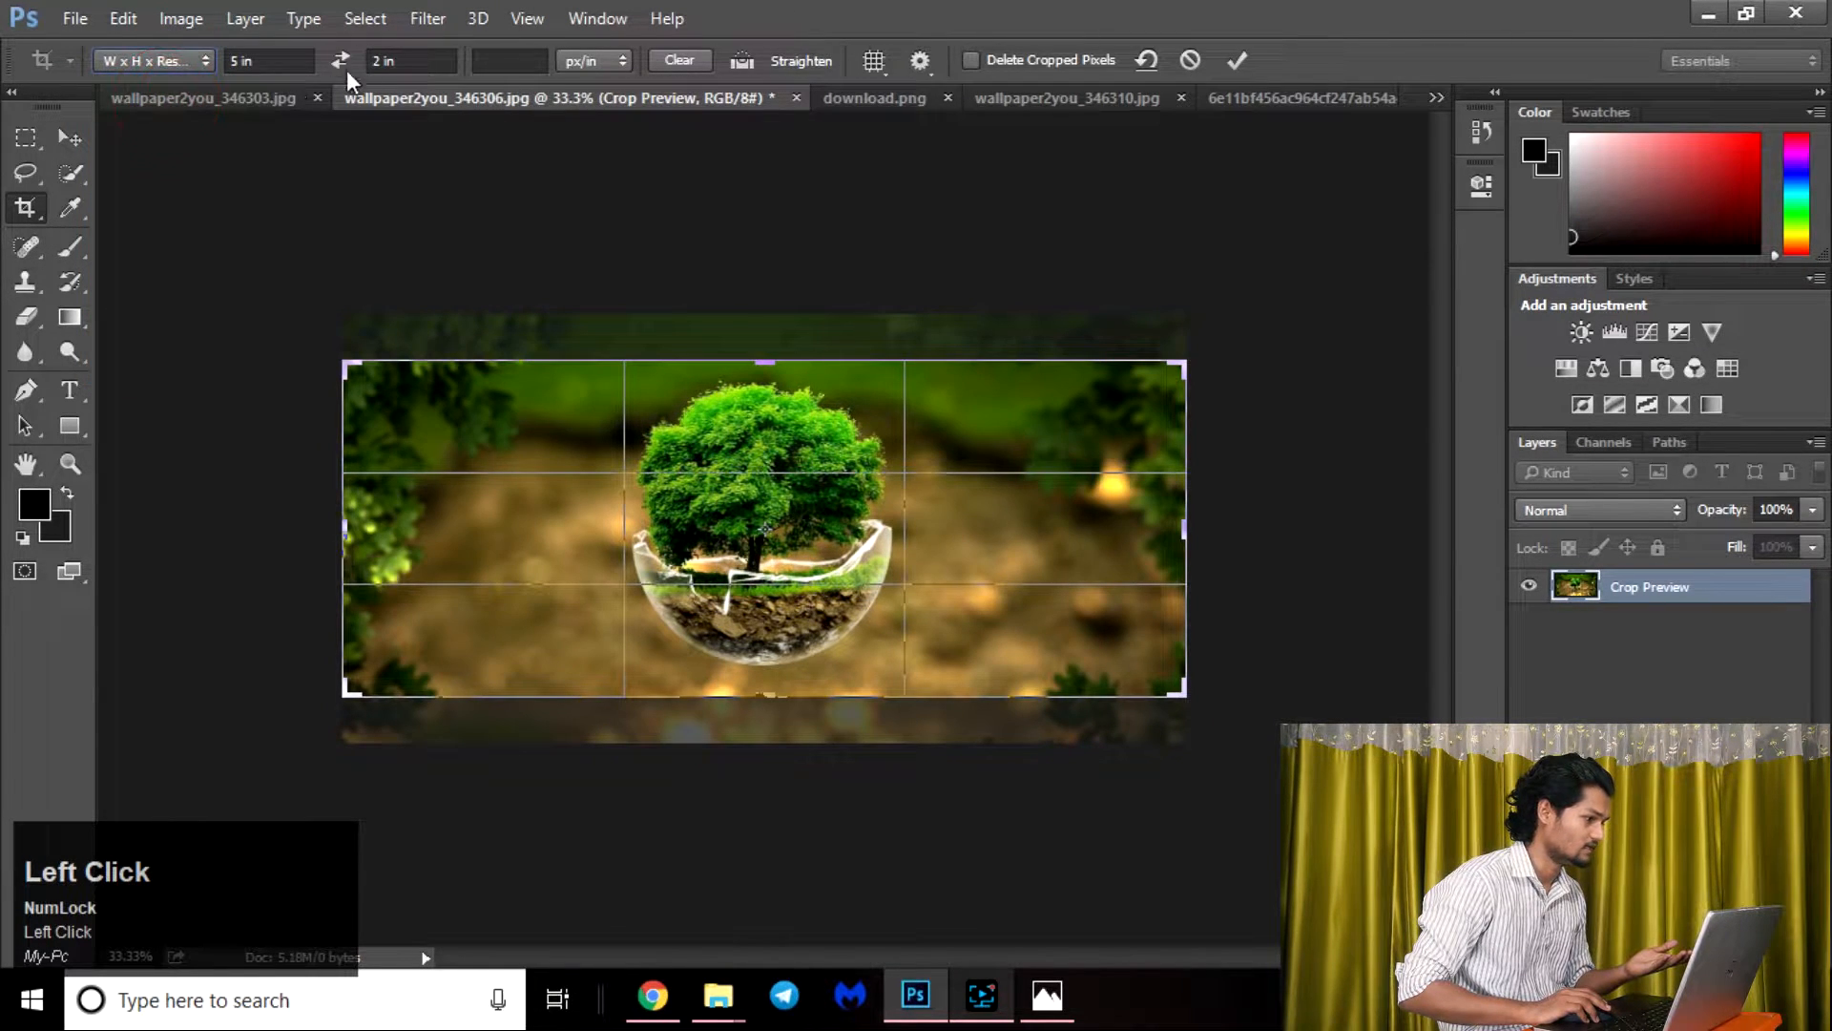
Set the crop preset back to Ratio and clear its width and height values.
{"action": "left_click", "coordinate": [180, 57]}
{"action": "left_click", "coordinate": [143, 81]}
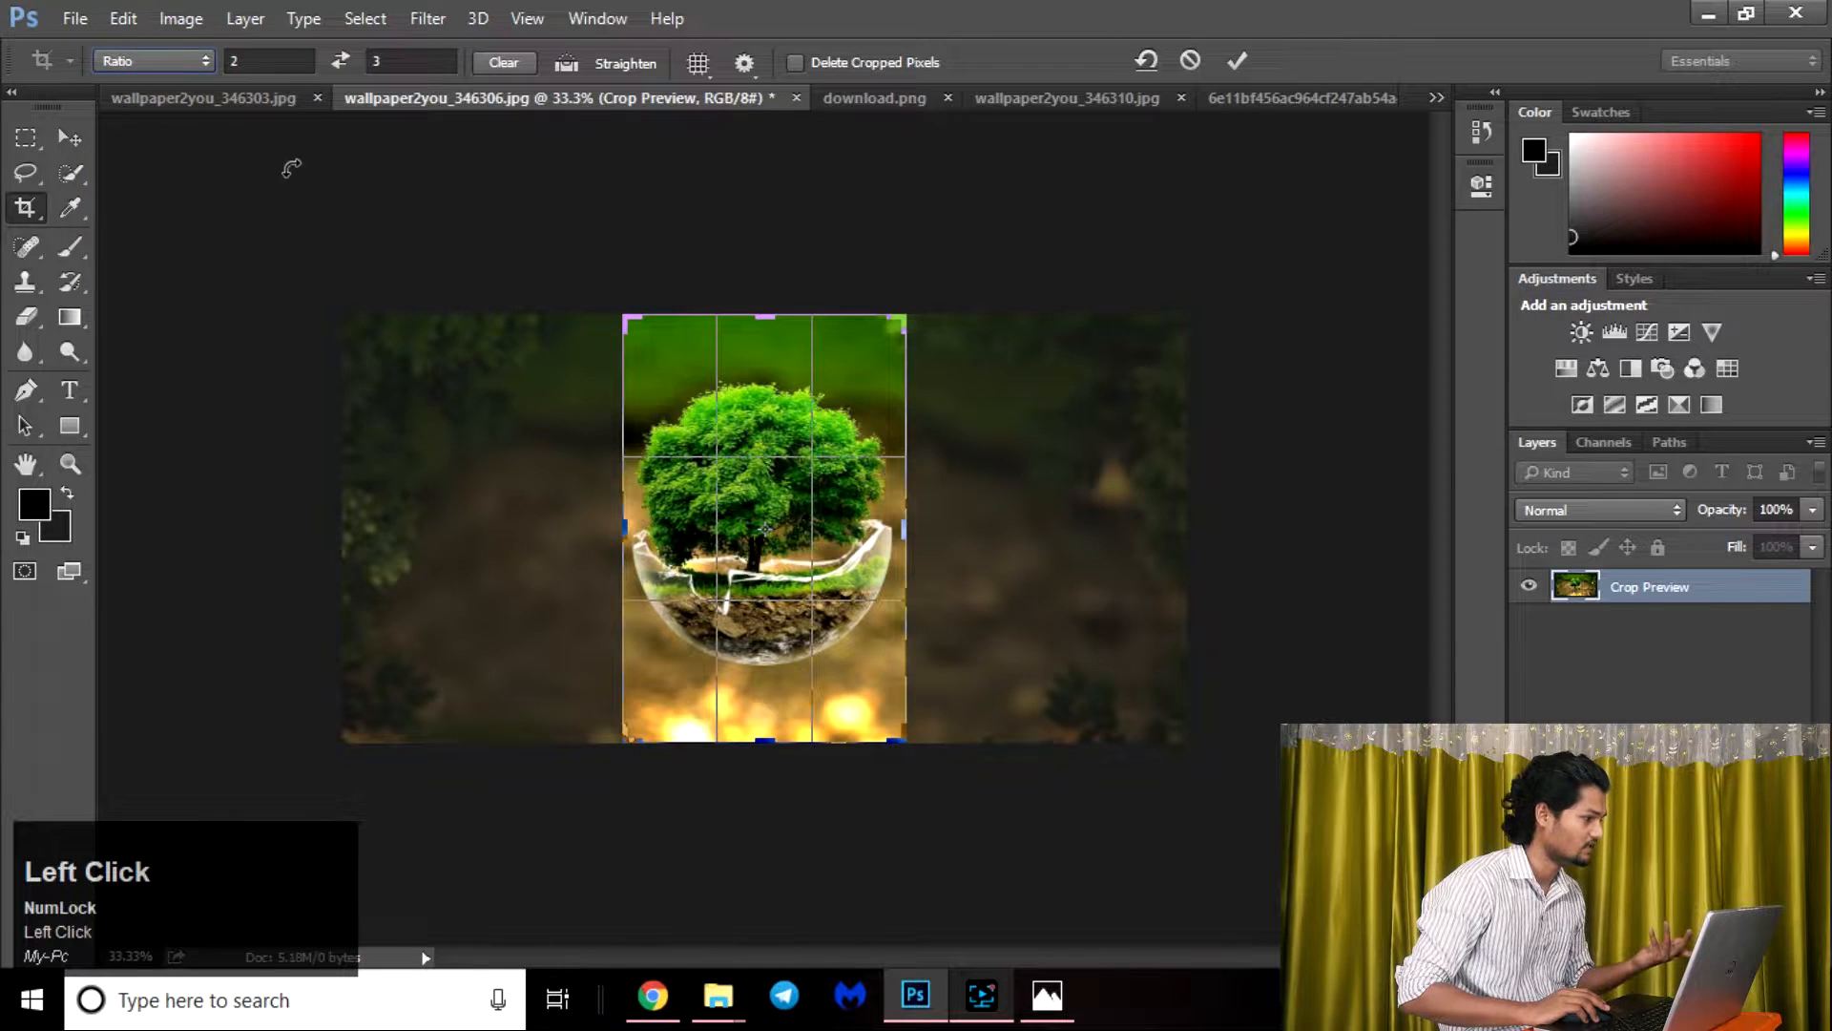
{"action": "left_click", "coordinate": [503, 62]}
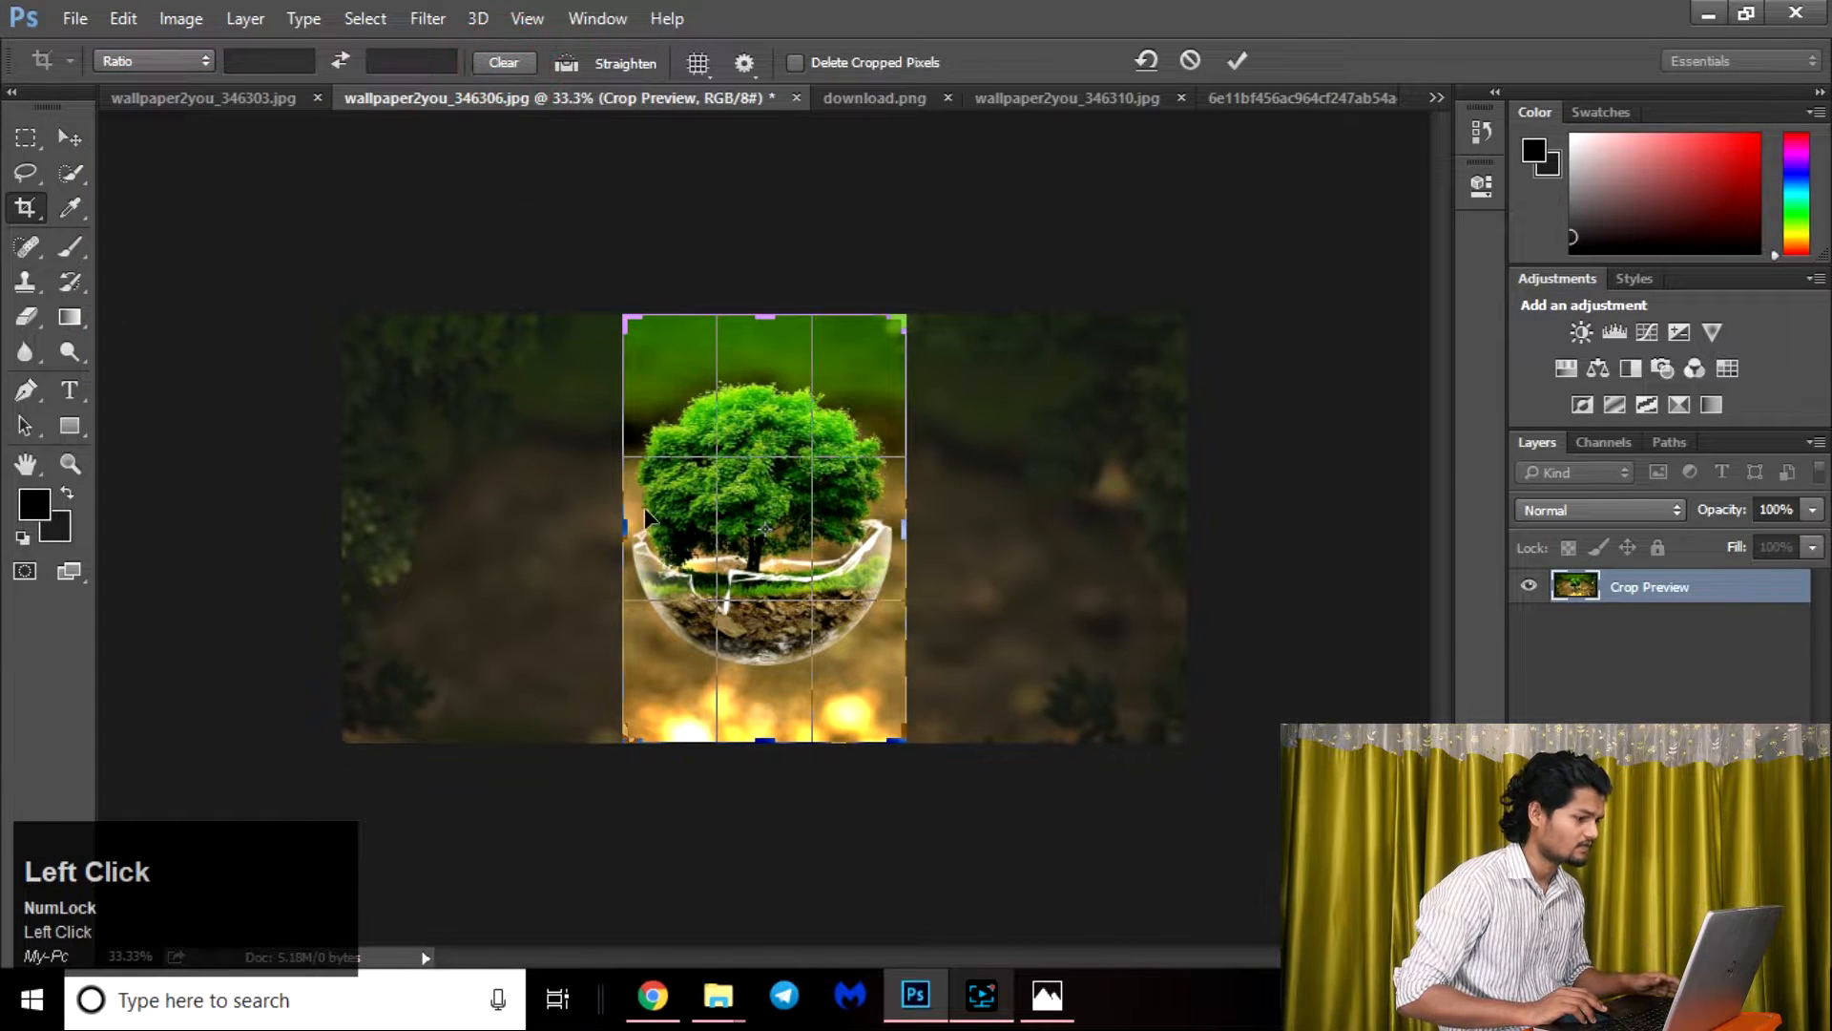
Adjust the crop frame's sides to fit closely around the tree and glass bowl, and apply the crop.
{"action": "left_click_drag", "start_coordinate": [627, 523], "coordinate": [482, 530]}
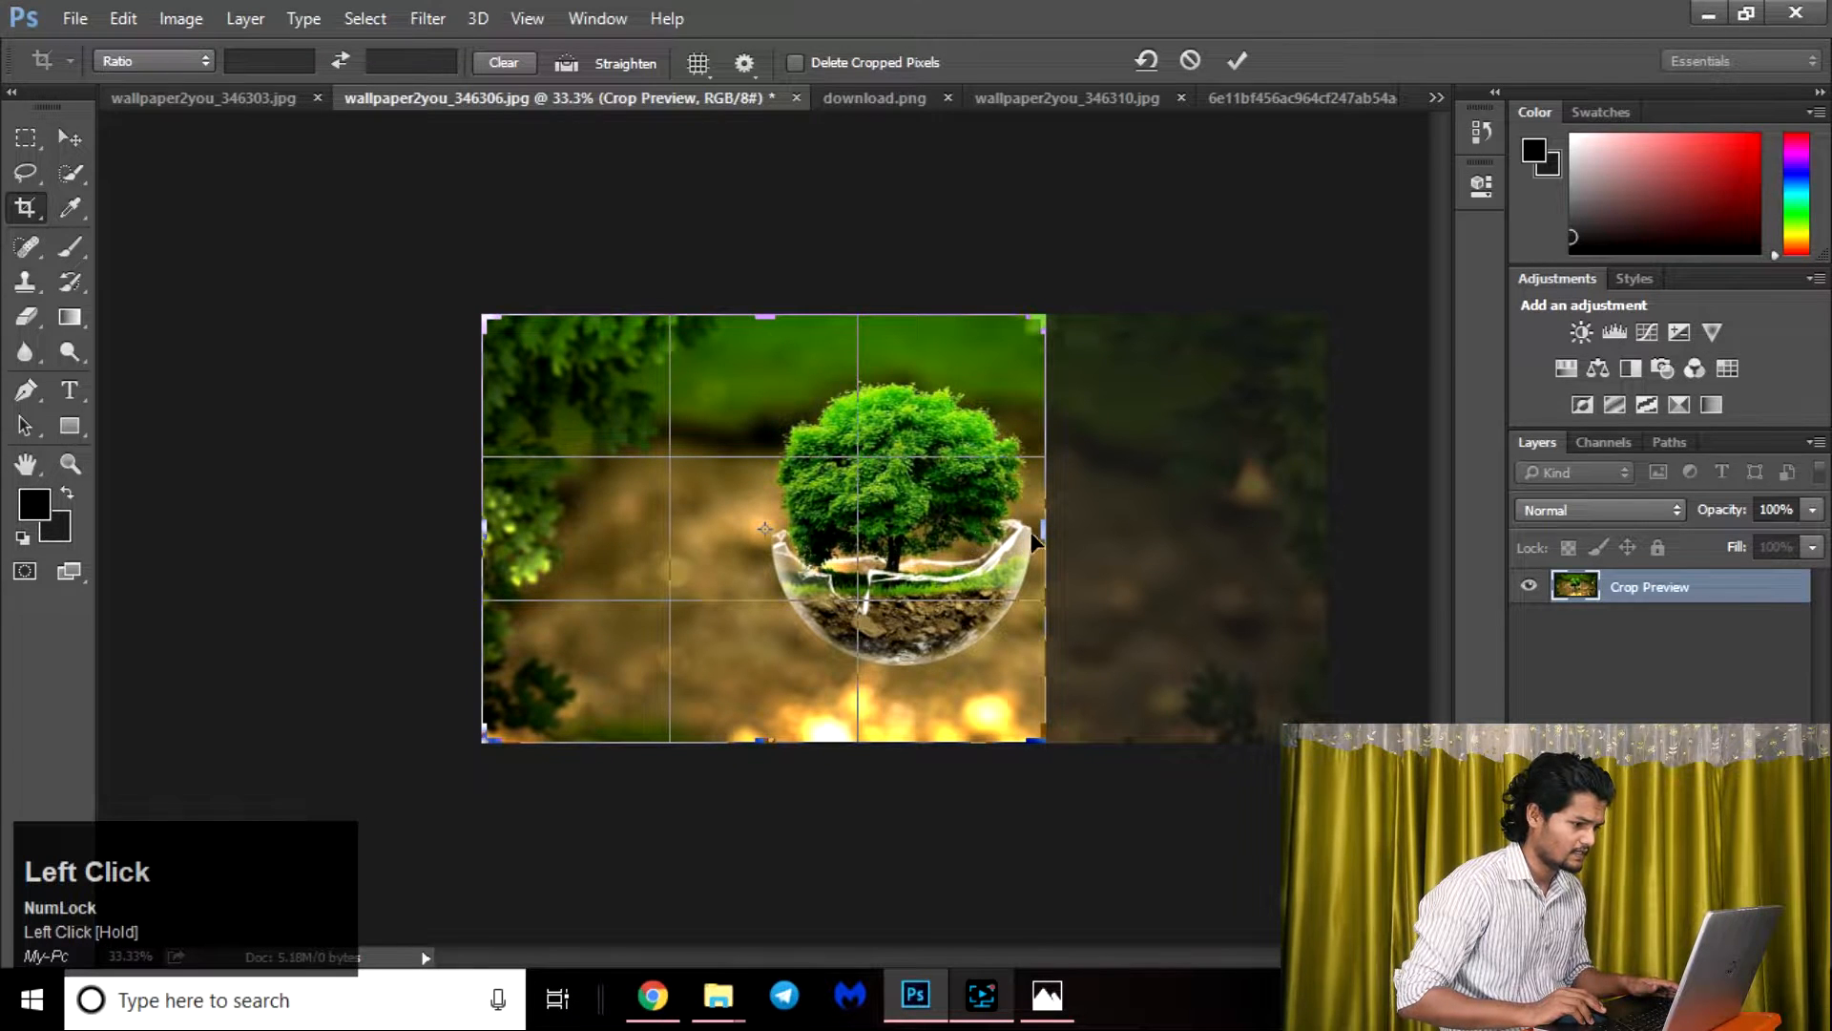
{"action": "mouse_move", "coordinate": [1039, 540]}
{"action": "left_mouse_down"}
{"action": "mouse_move", "coordinate": [1182, 536]}
{"action": "mouse_move", "coordinate": [1051, 537]}
{"action": "left_mouse_up"}
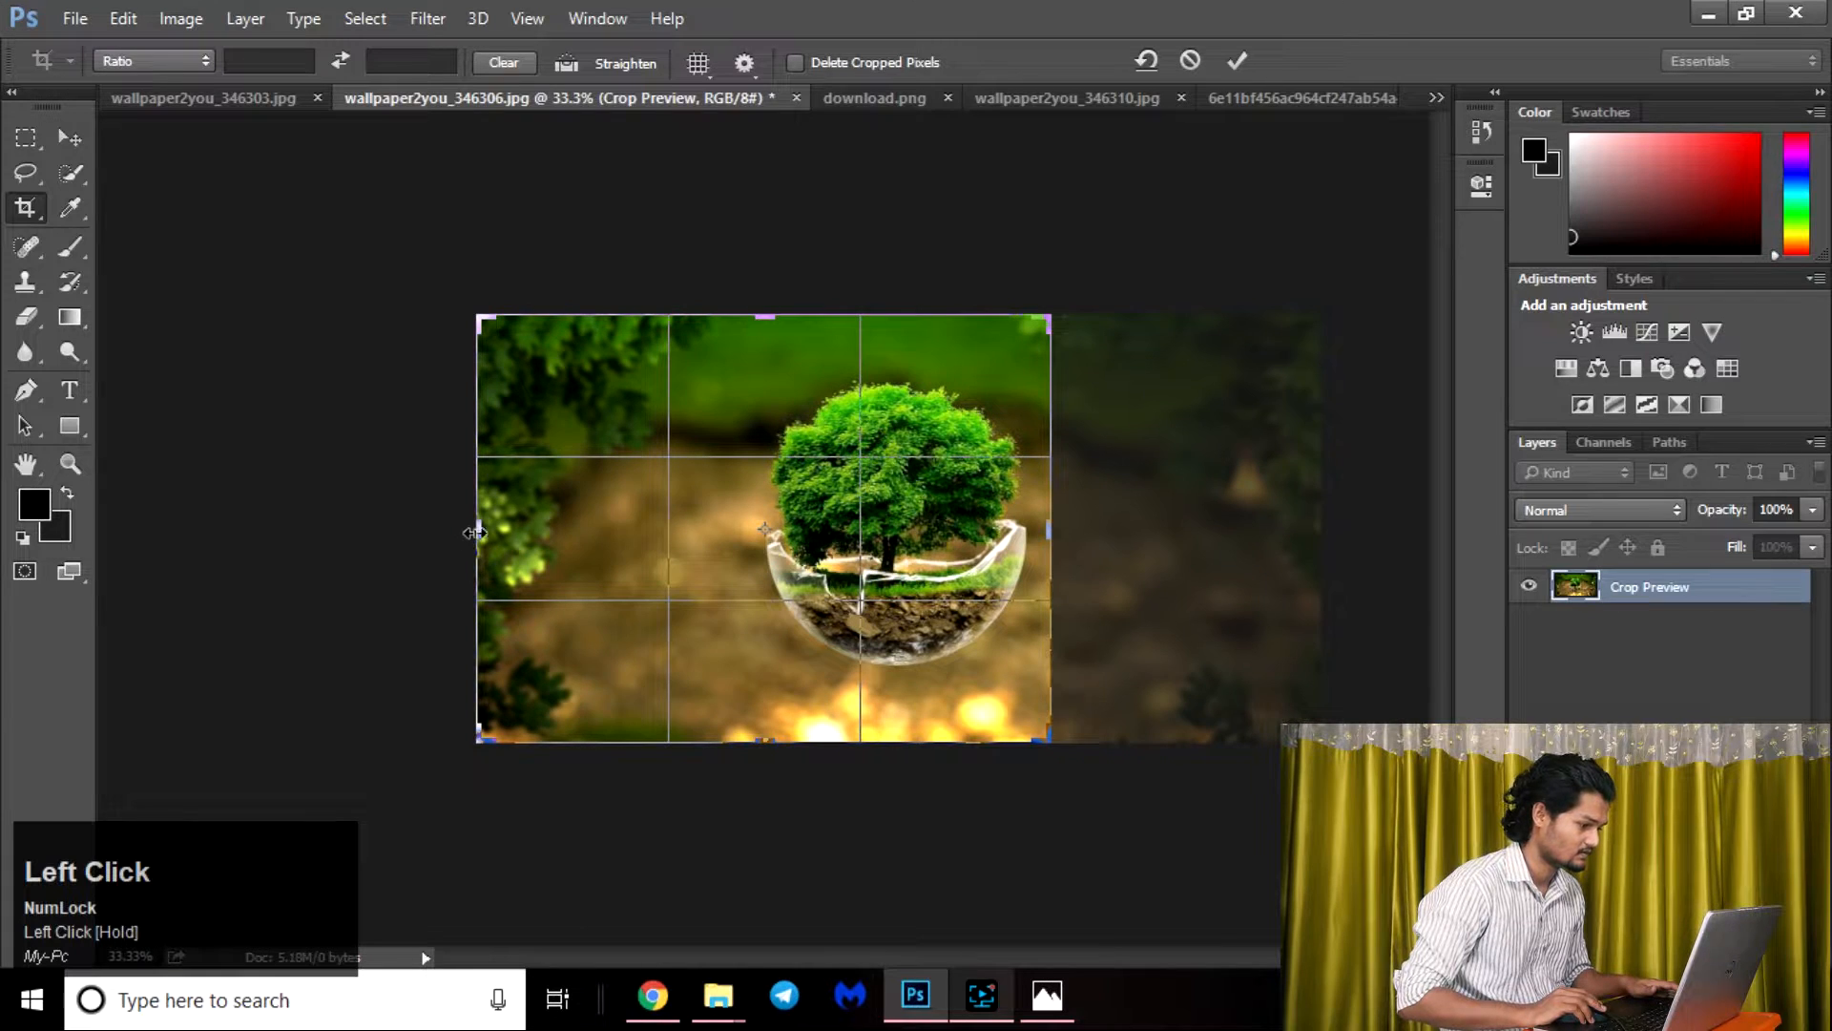
{"action": "left_click_drag", "start_coordinate": [475, 531], "coordinate": [618, 531]}
{"action": "left_click_drag", "start_coordinate": [771, 311], "coordinate": [765, 306]}
{"action": "left_click_drag", "start_coordinate": [758, 737], "coordinate": [766, 707]}
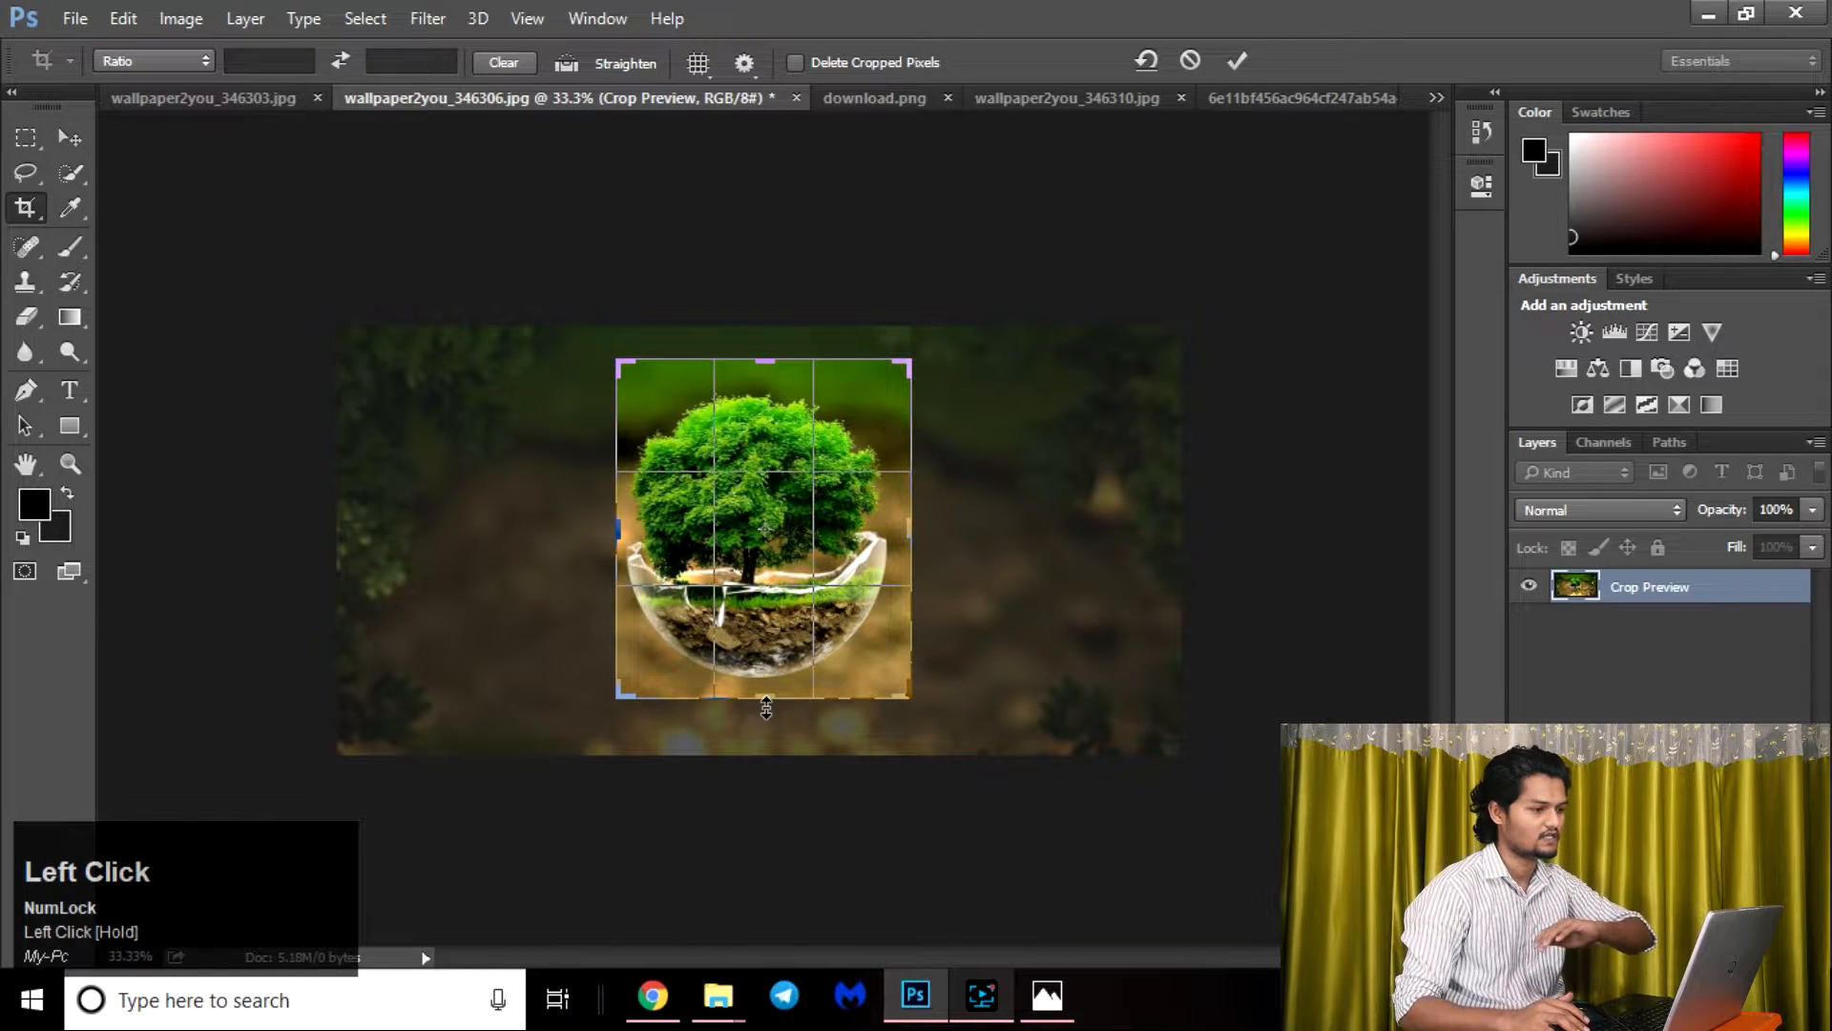
{"action": "left_click", "coordinate": [1228, 62]}
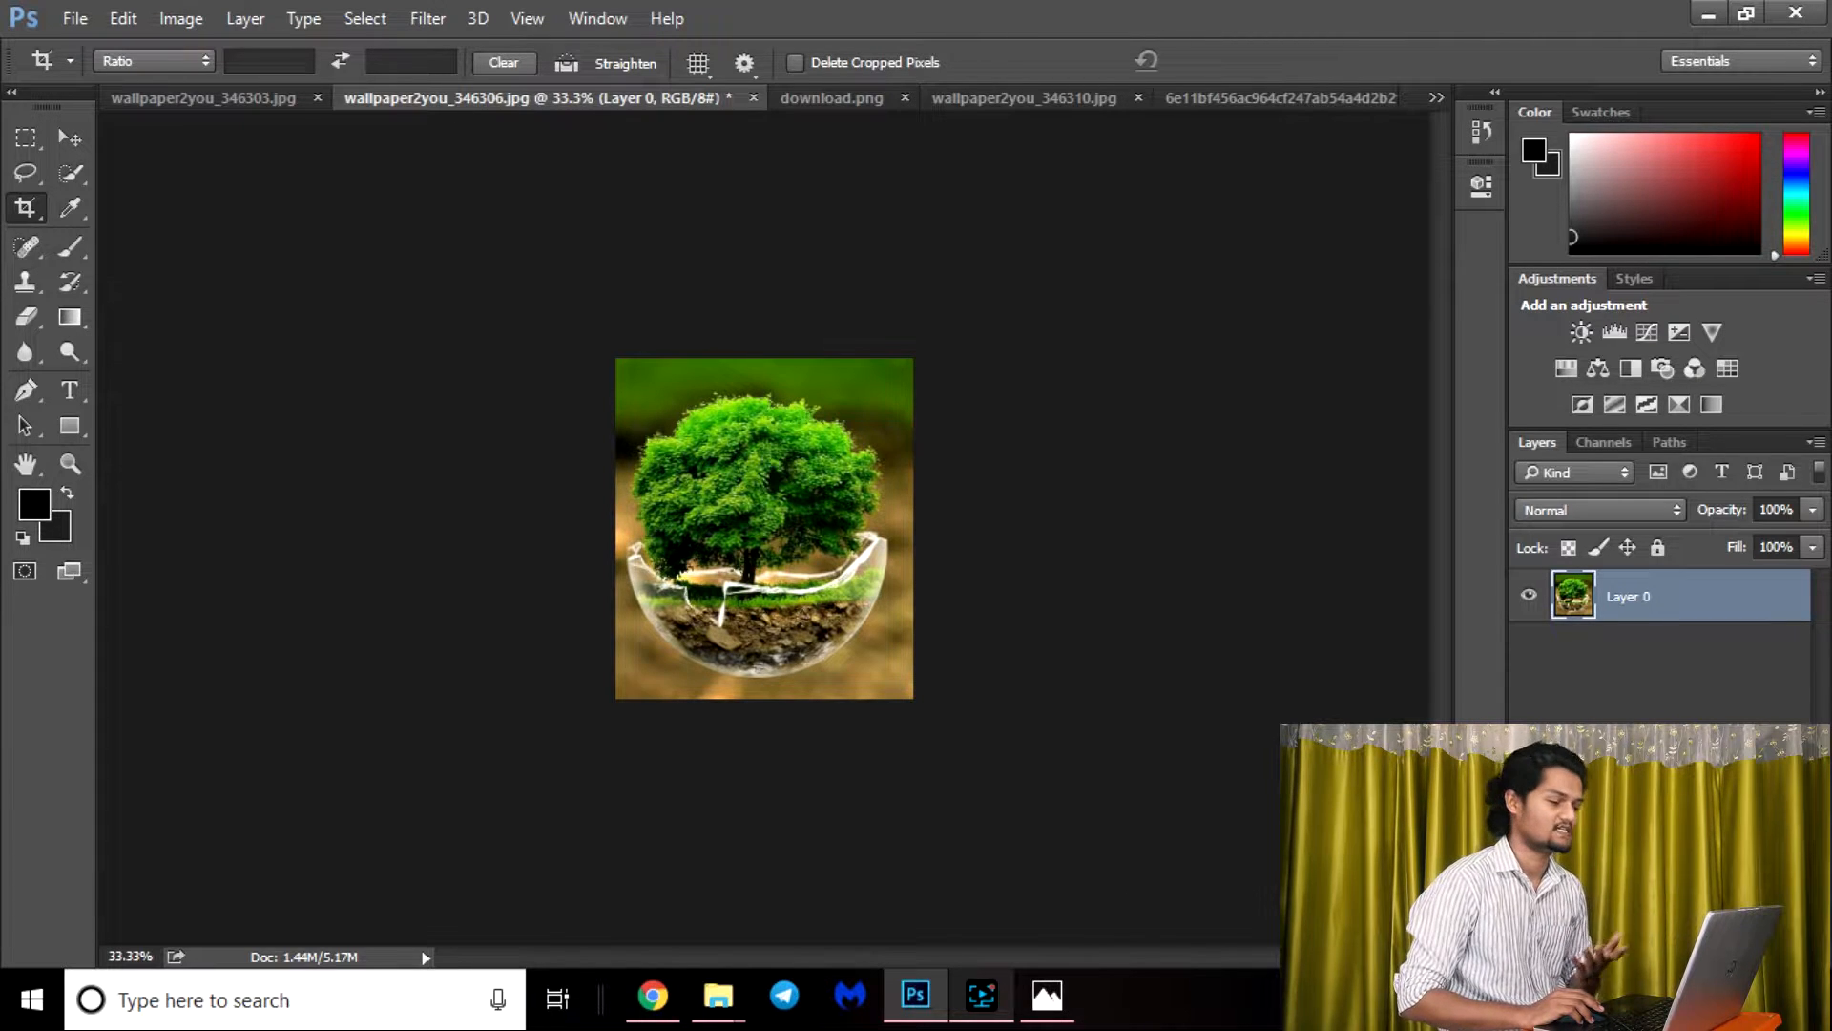
Widen the cropped image to the original's full width, apply the crop and undo it.
{"action": "left_click_drag", "start_coordinate": [614, 359], "coordinate": [906, 712]}
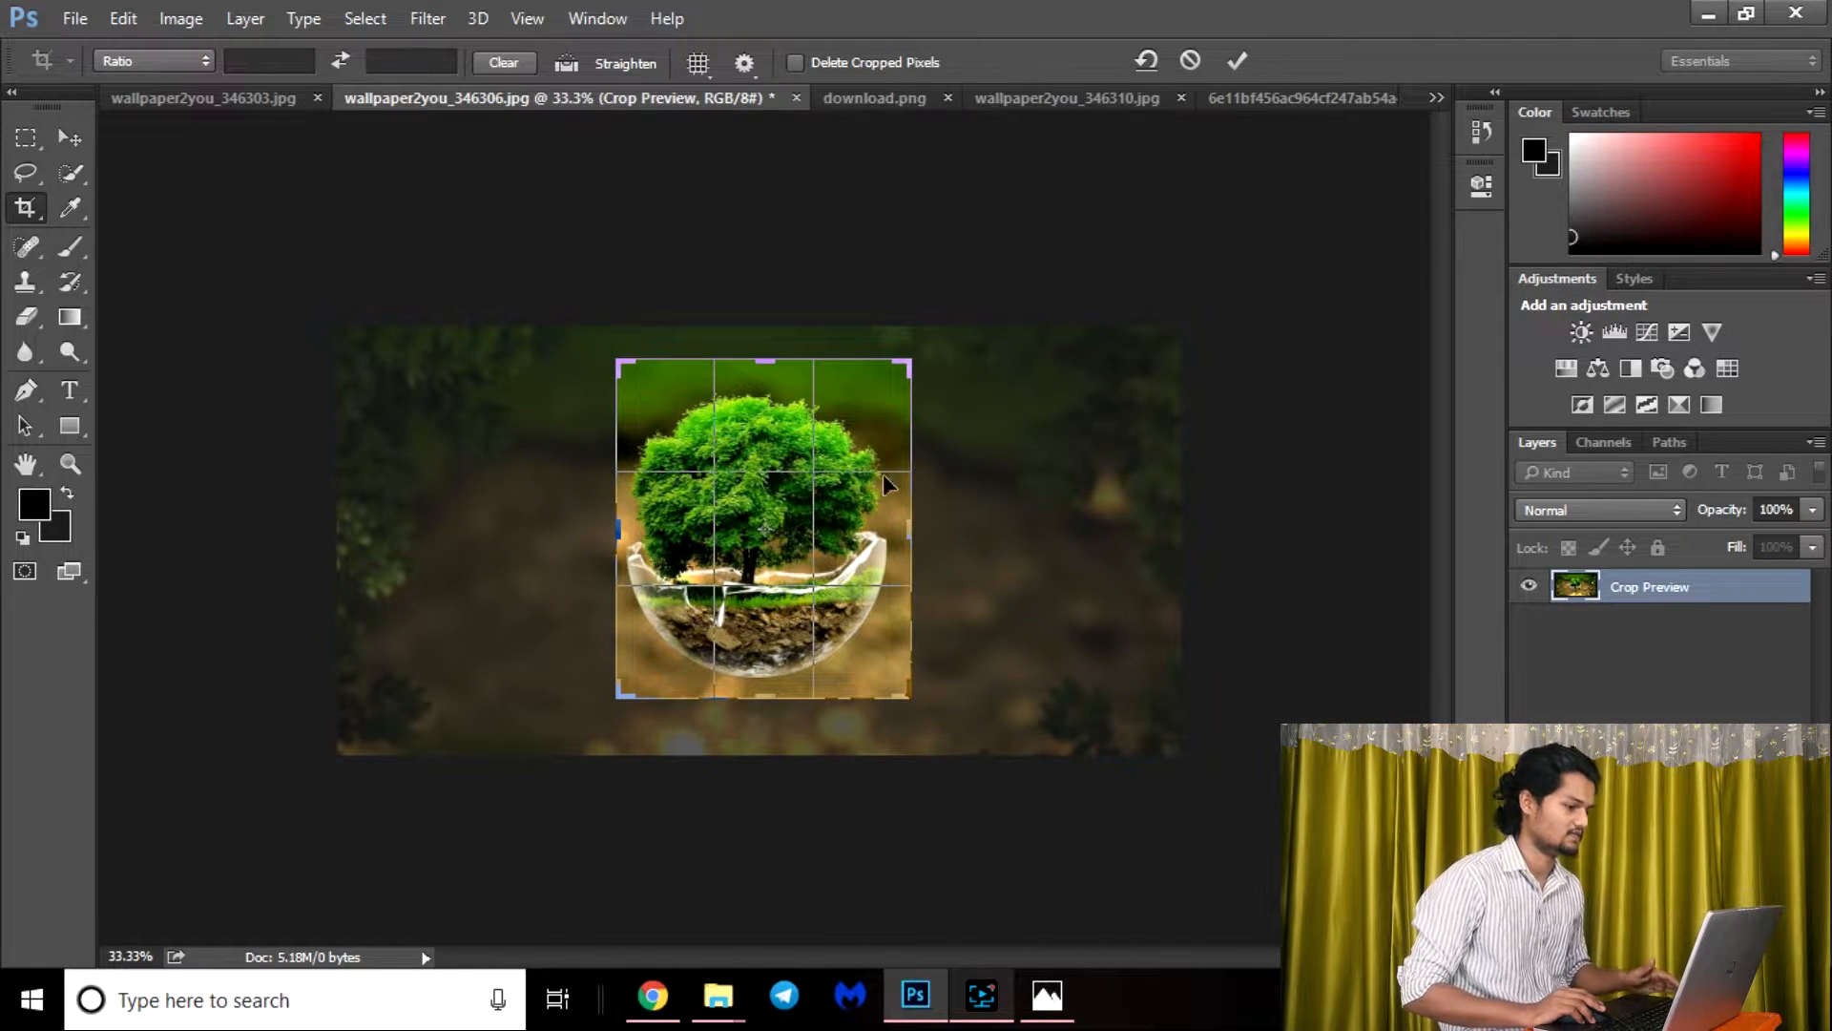
{"action": "left_click", "coordinate": [914, 532]}
{"action": "left_click_drag", "start_coordinate": [914, 533], "coordinate": [1046, 528]}
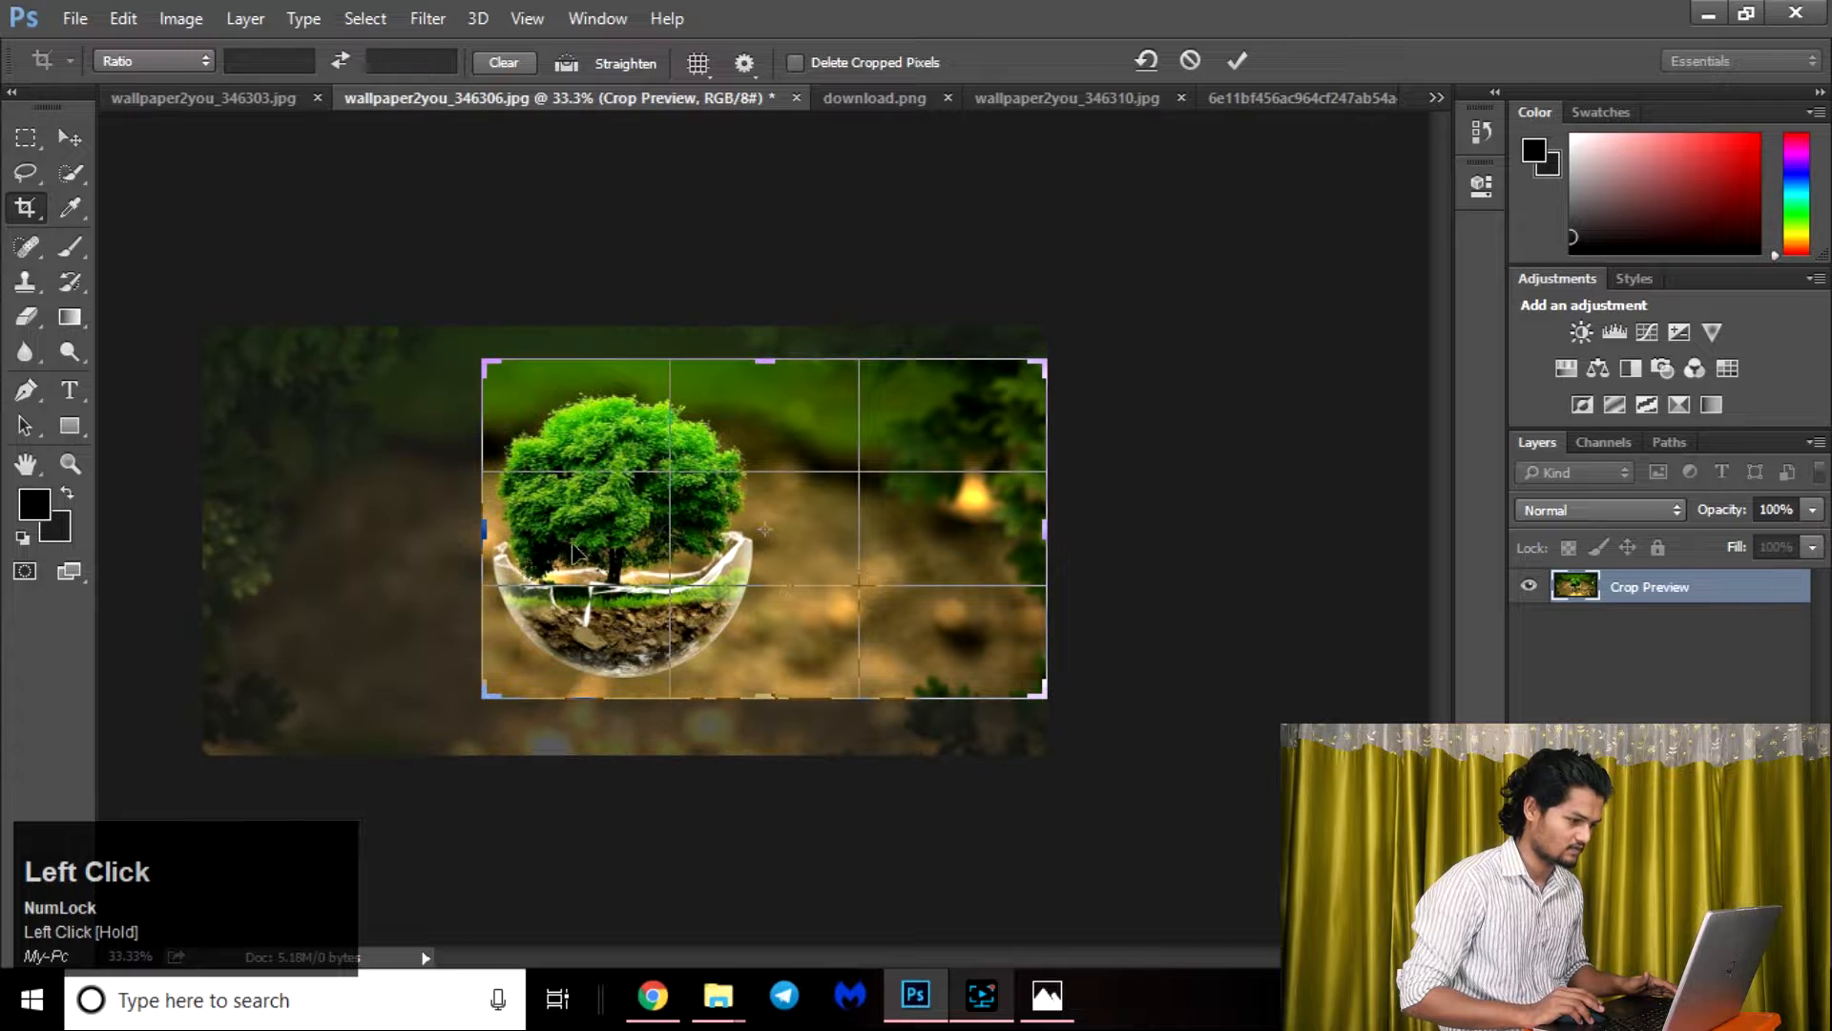
{"action": "left_click_drag", "start_coordinate": [483, 534], "coordinate": [345, 502]}
{"action": "key", "text": "Return"}
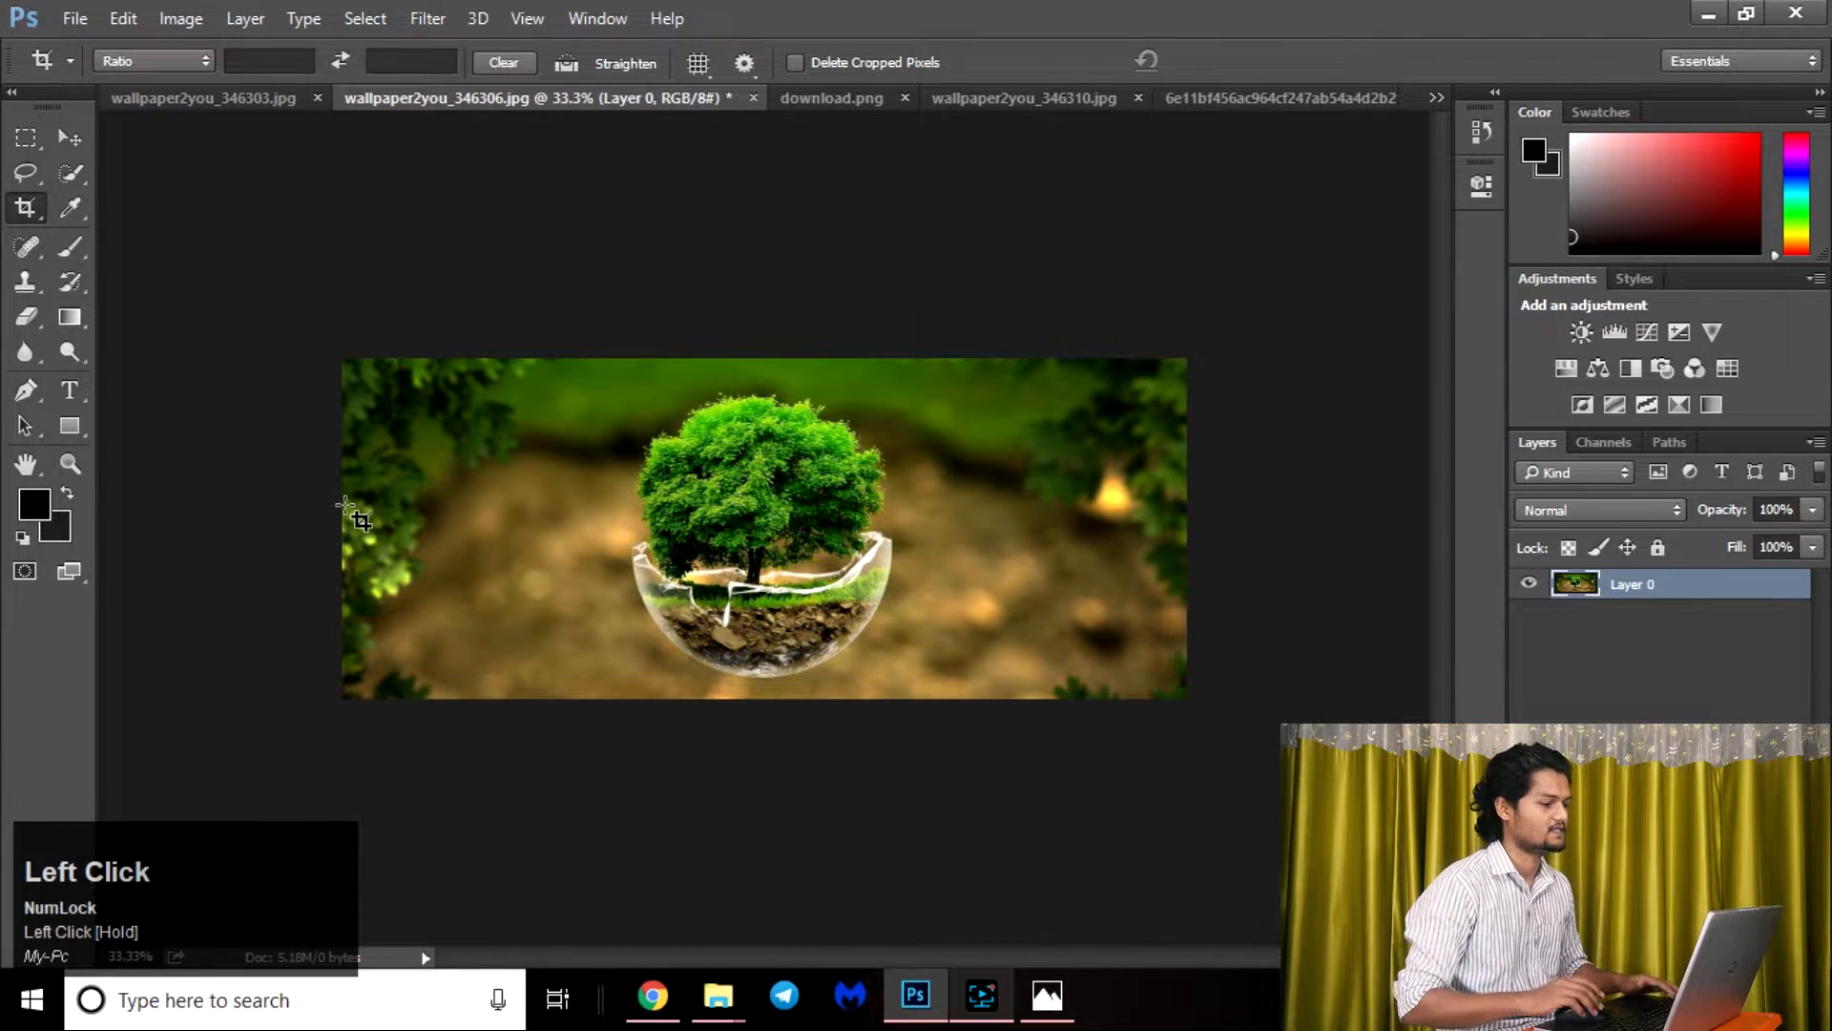
{"action": "key", "text": "ctrl+z"}
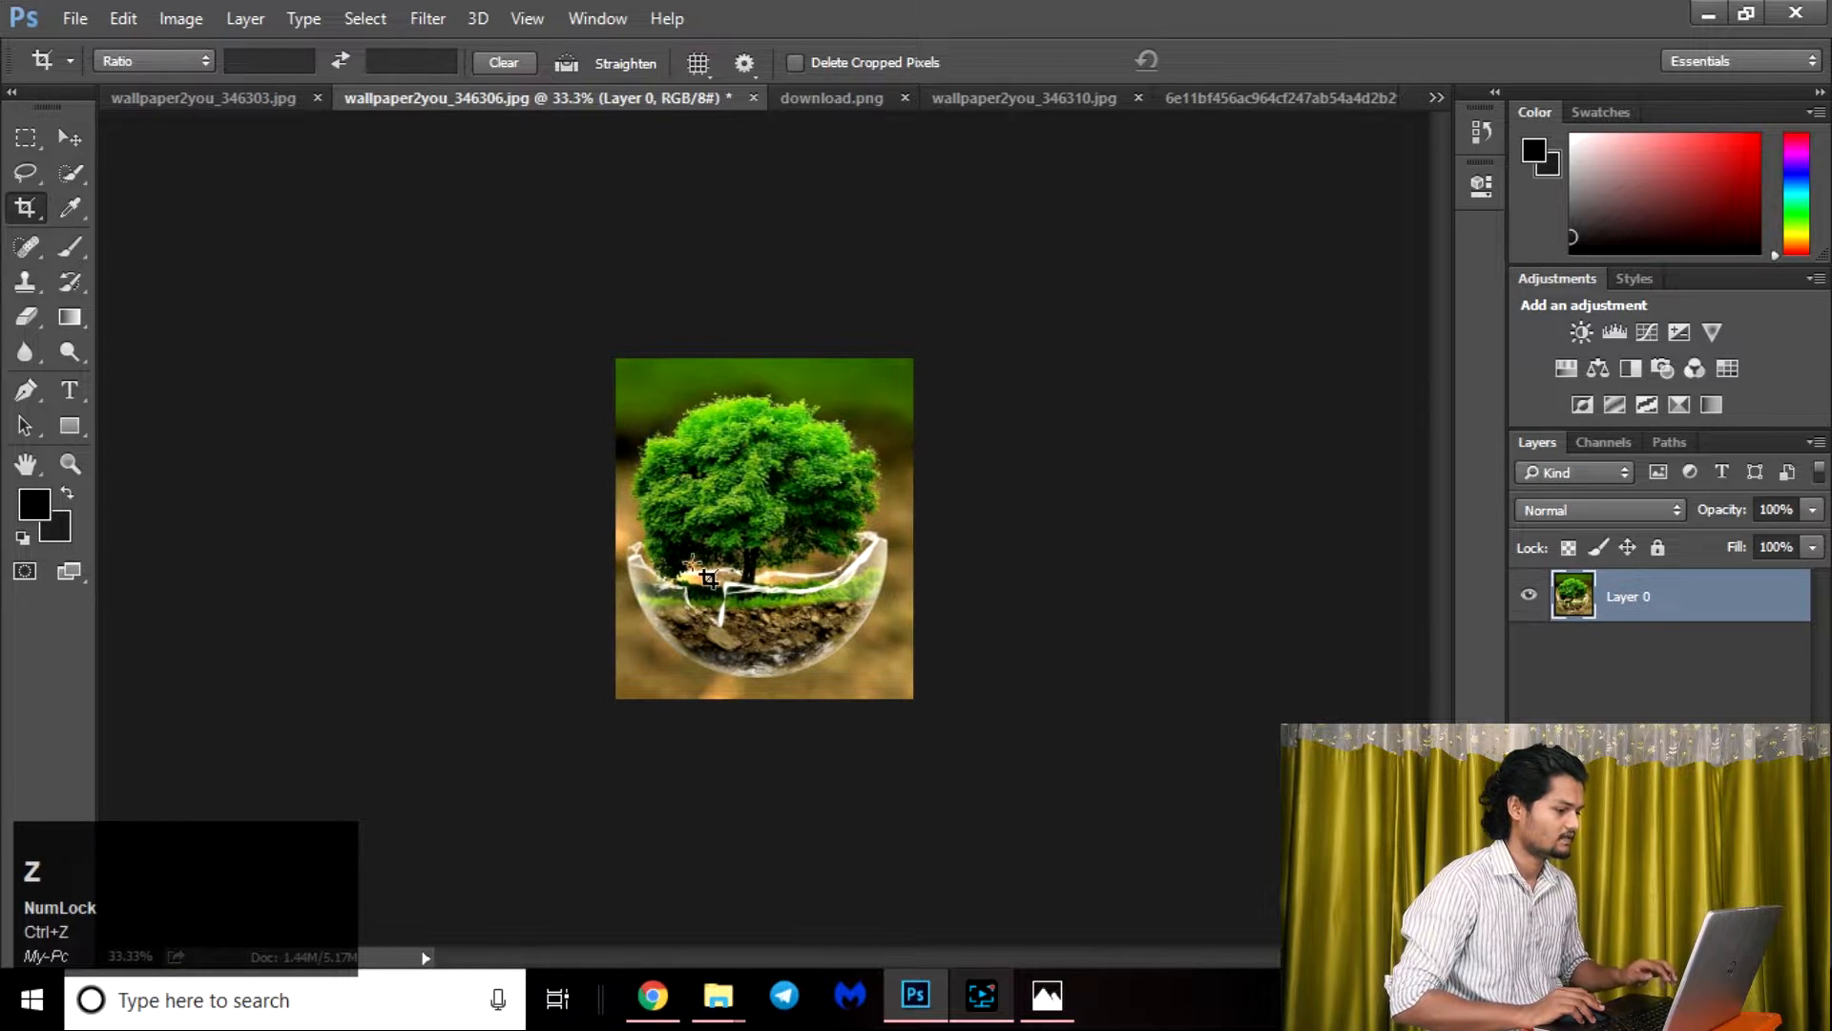
Widen the crop frame on both sides of the tree and apply the crop with Delete Cropped Pixels enabled.
{"action": "left_click_drag", "start_coordinate": [620, 359], "coordinate": [929, 698]}
{"action": "left_click_drag", "start_coordinate": [911, 540], "coordinate": [1022, 536]}
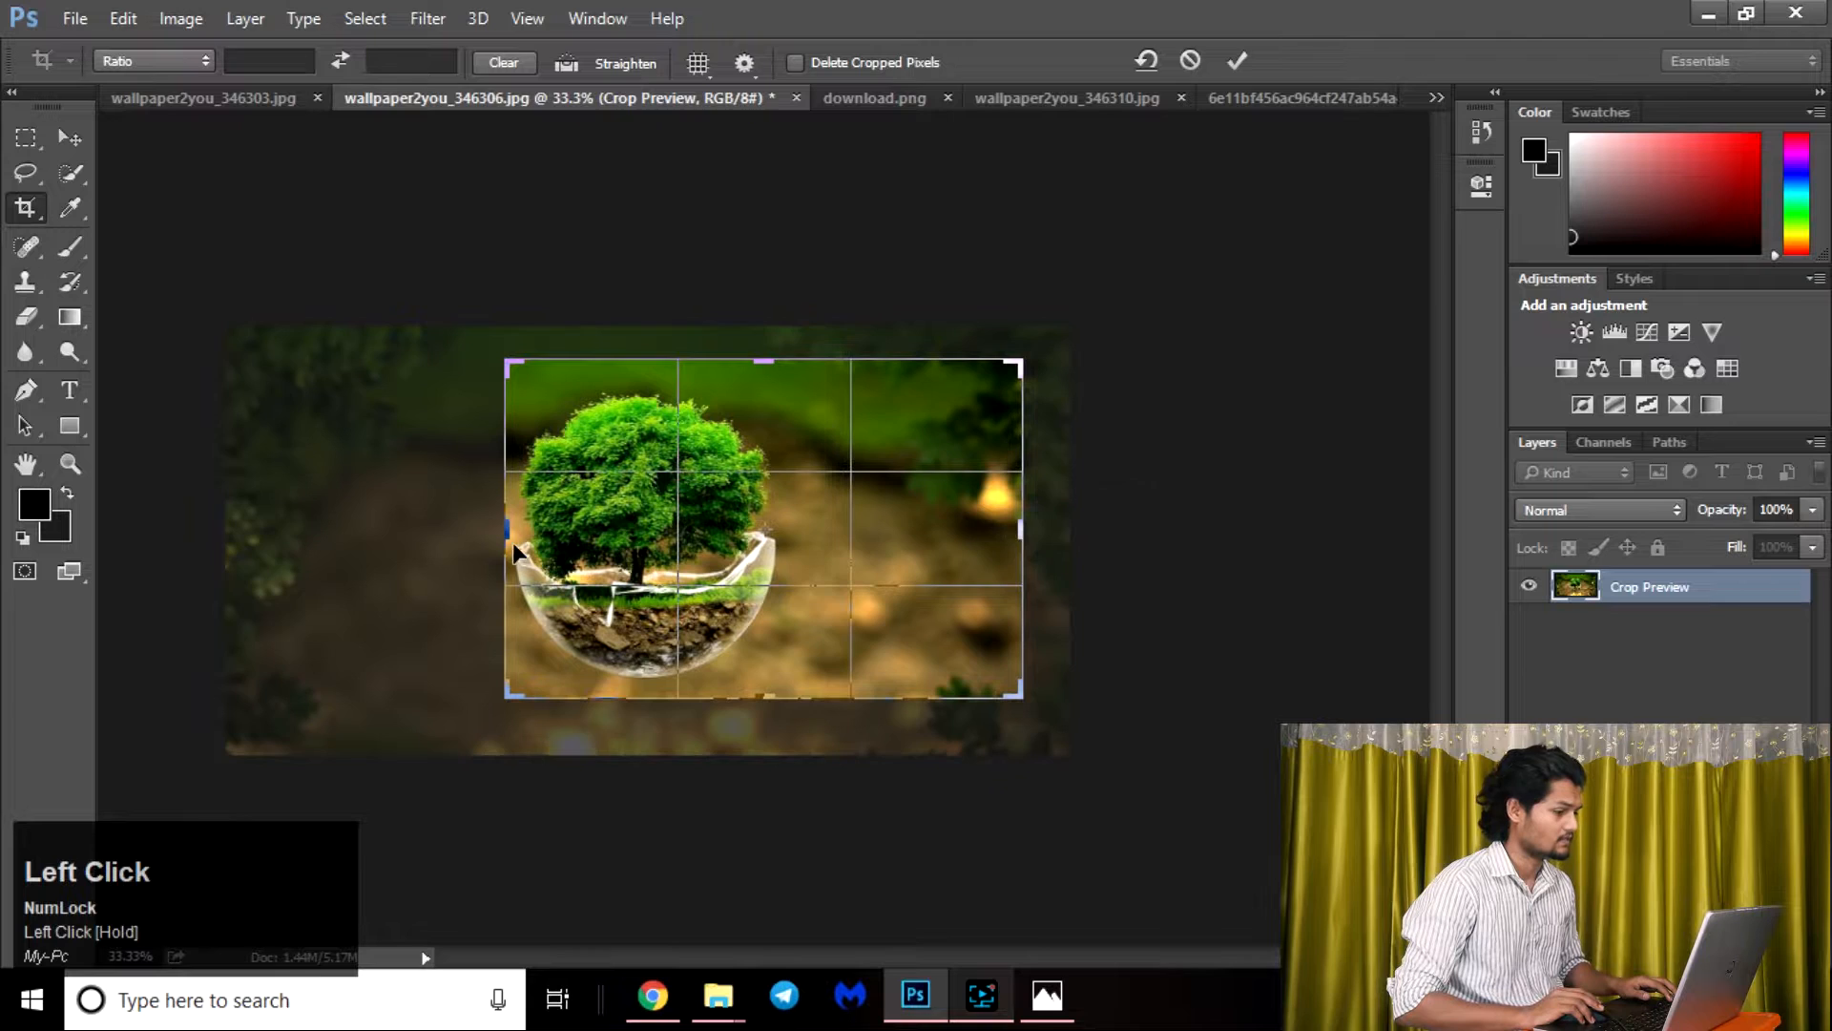
{"action": "left_click_drag", "start_coordinate": [499, 532], "coordinate": [421, 527]}
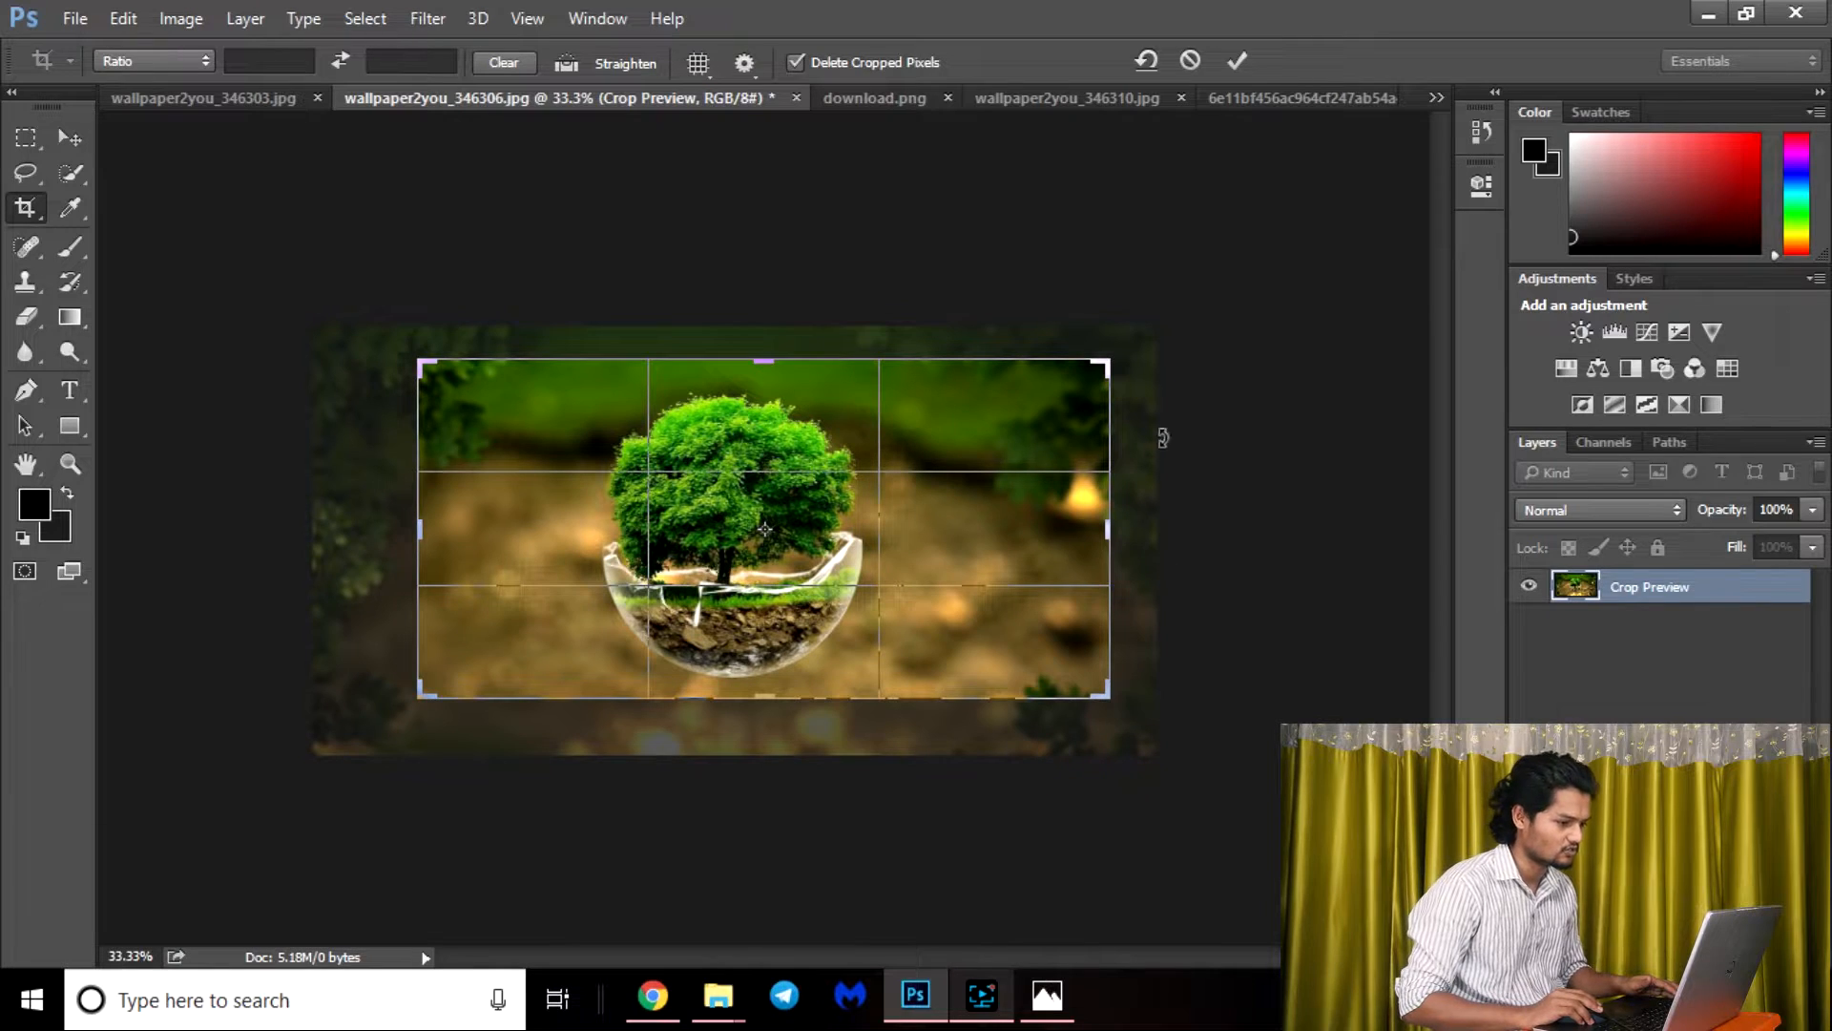
{"action": "key", "text": "Return"}
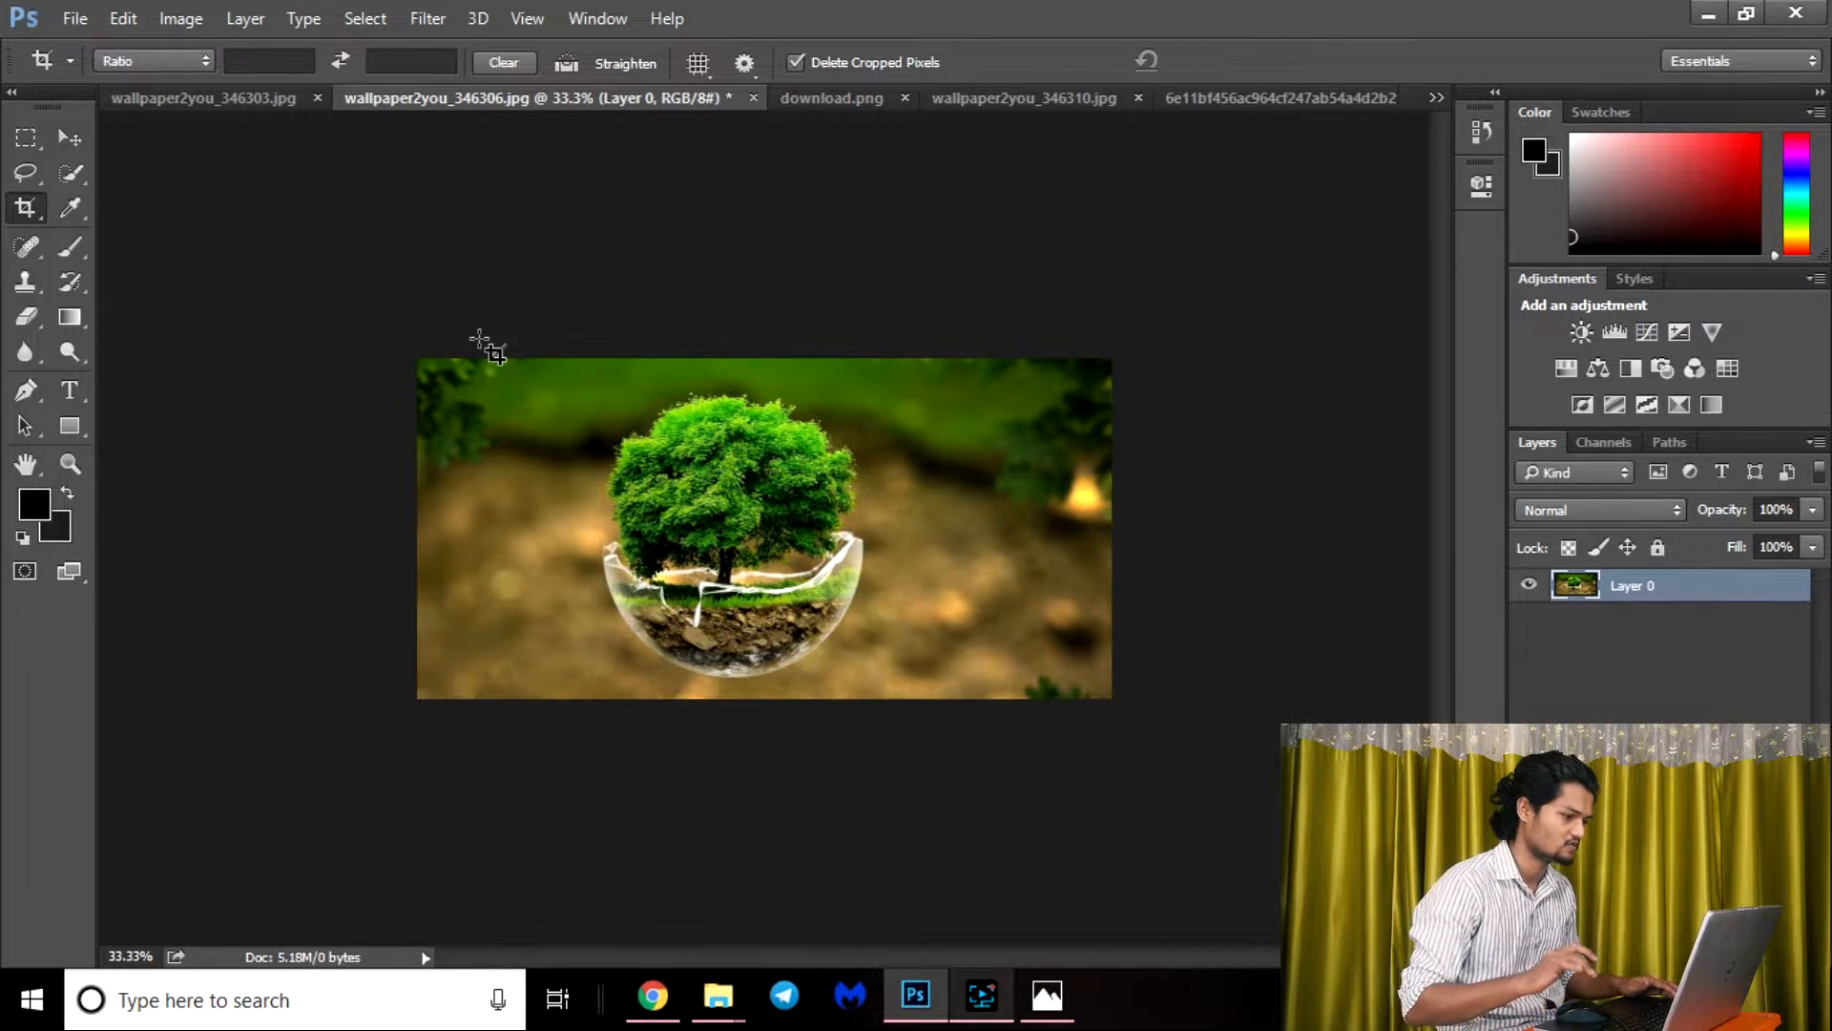
Try to extend the crop frame above the image's upper edge, and cancel the crop.
{"action": "left_click", "coordinate": [427, 364]}
{"action": "left_click_drag", "start_coordinate": [427, 364], "coordinate": [1211, 748]}
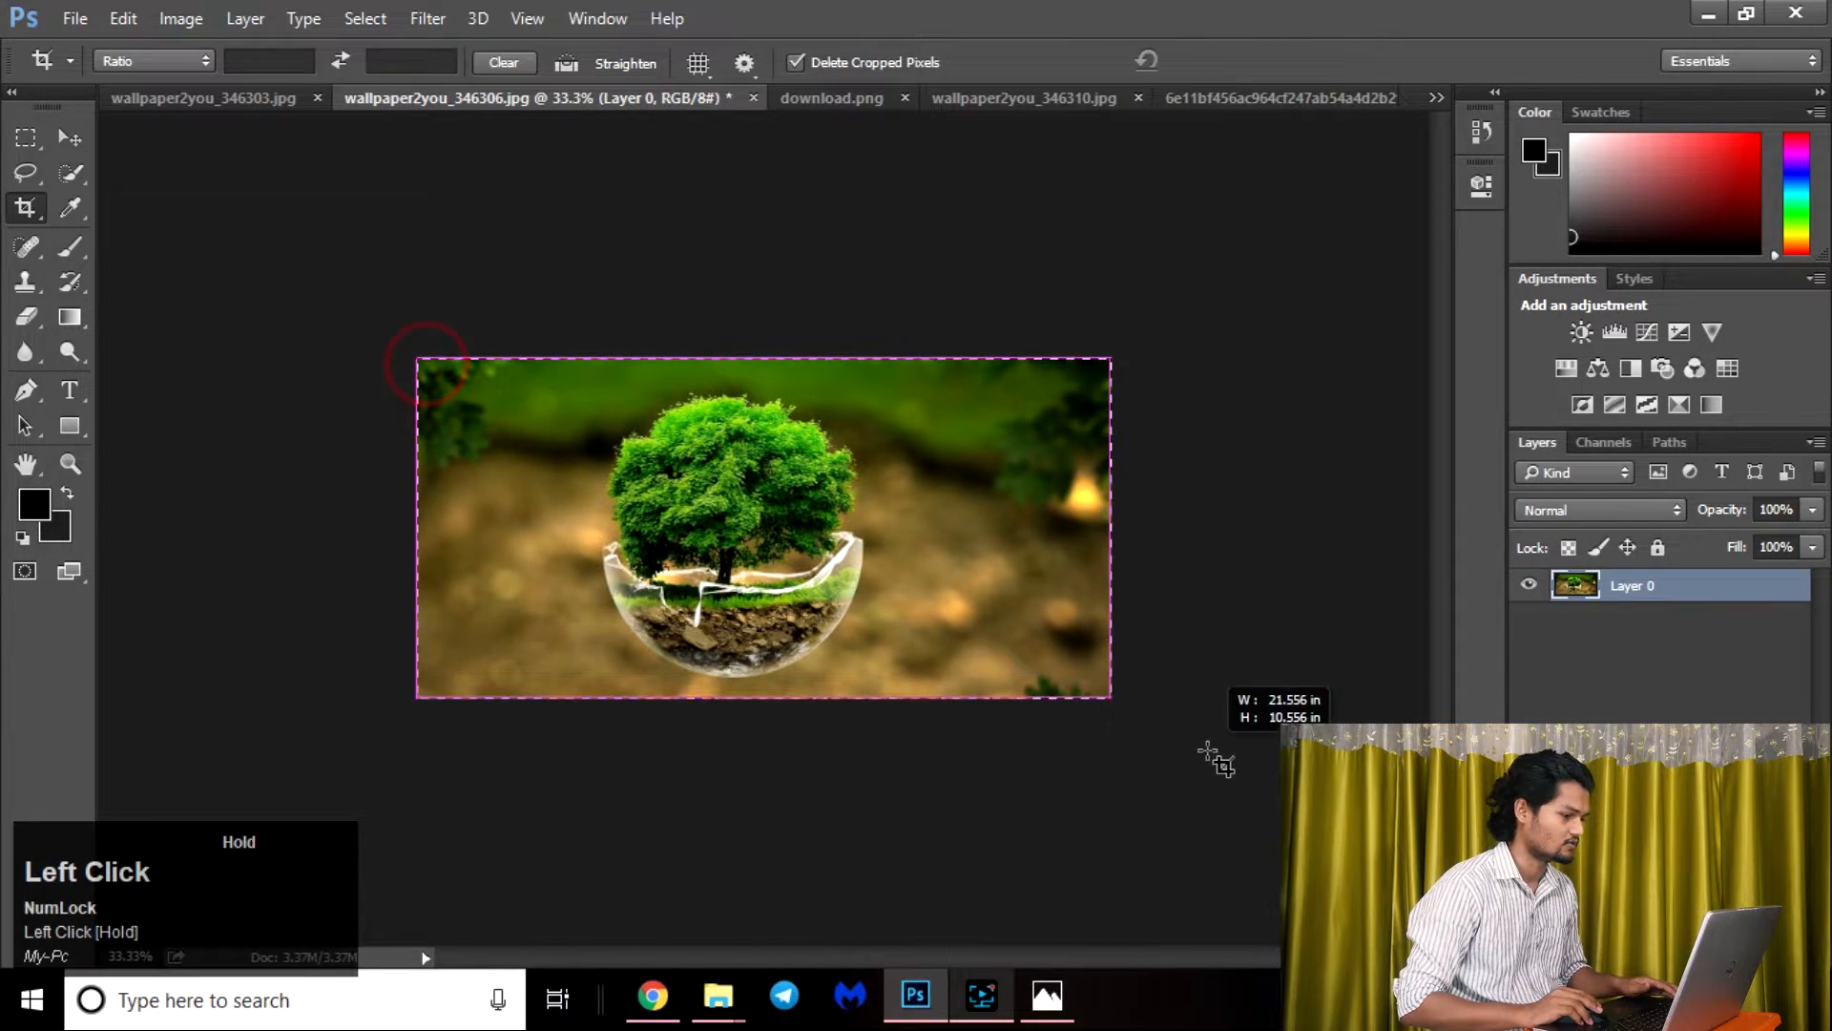
{"action": "left_click_drag", "start_coordinate": [775, 351], "coordinate": [773, 267]}
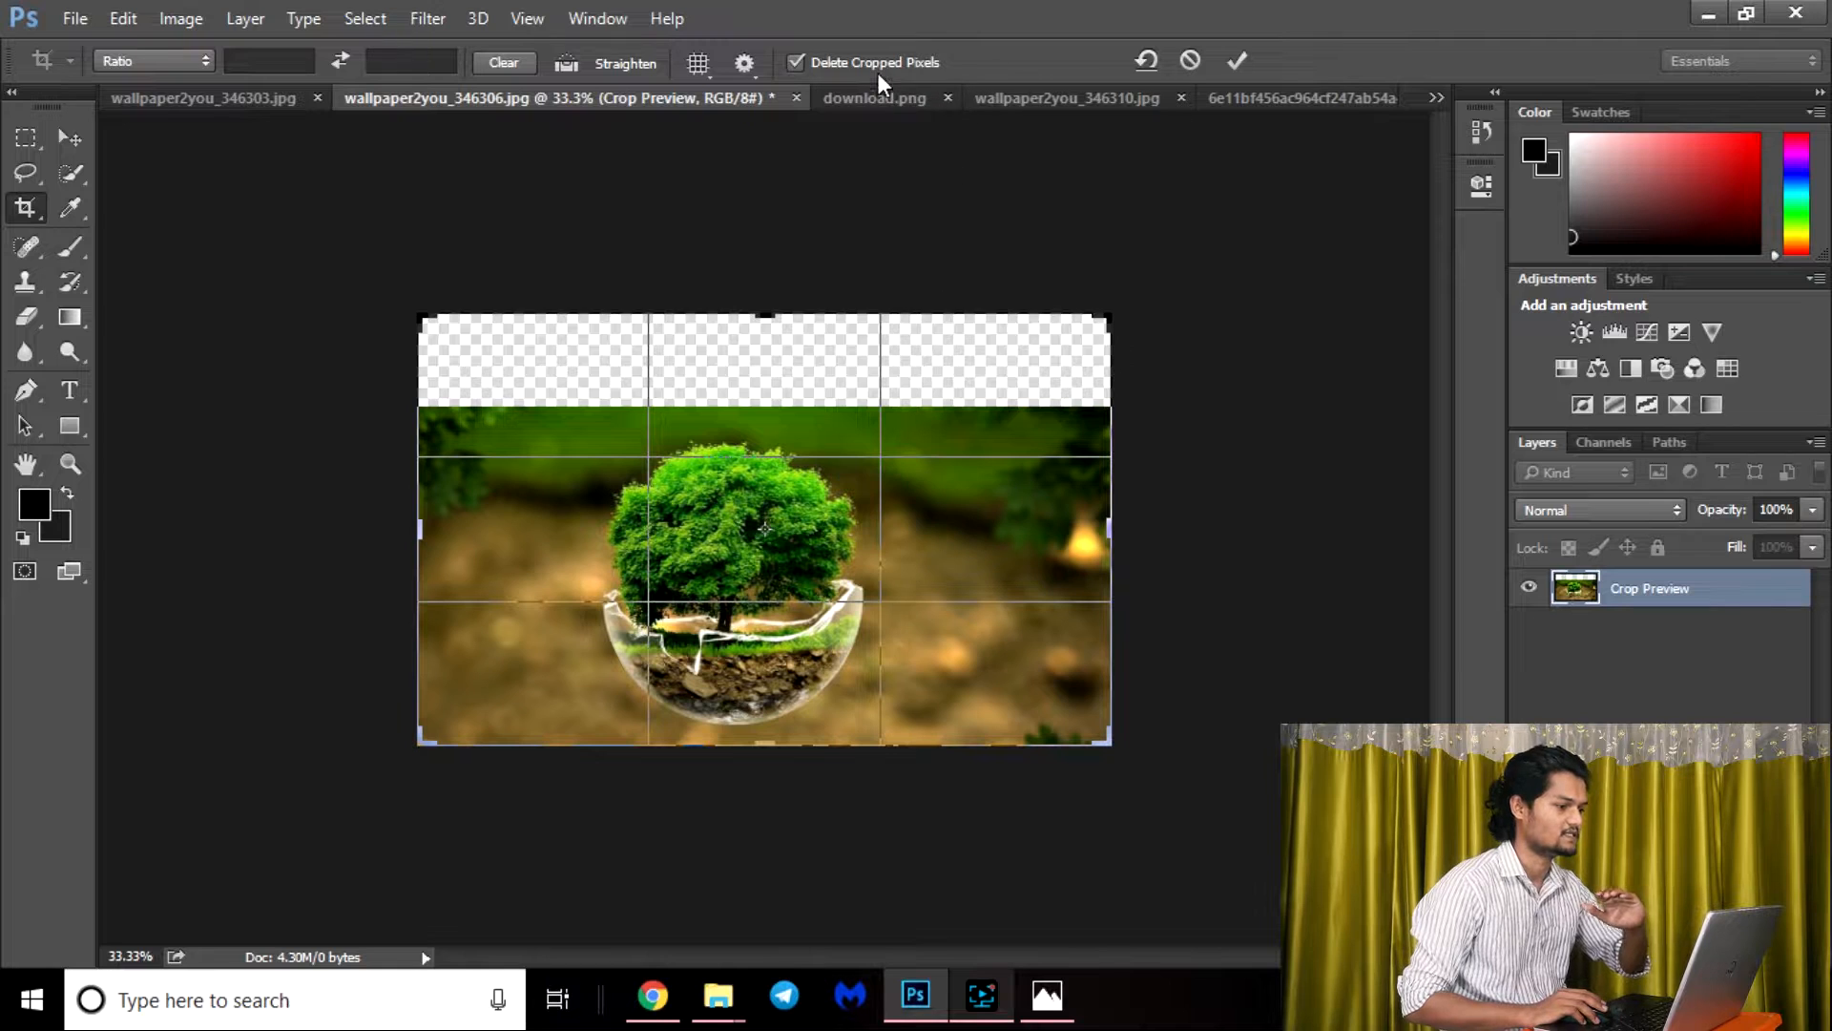
{"action": "key", "text": "Escape"}
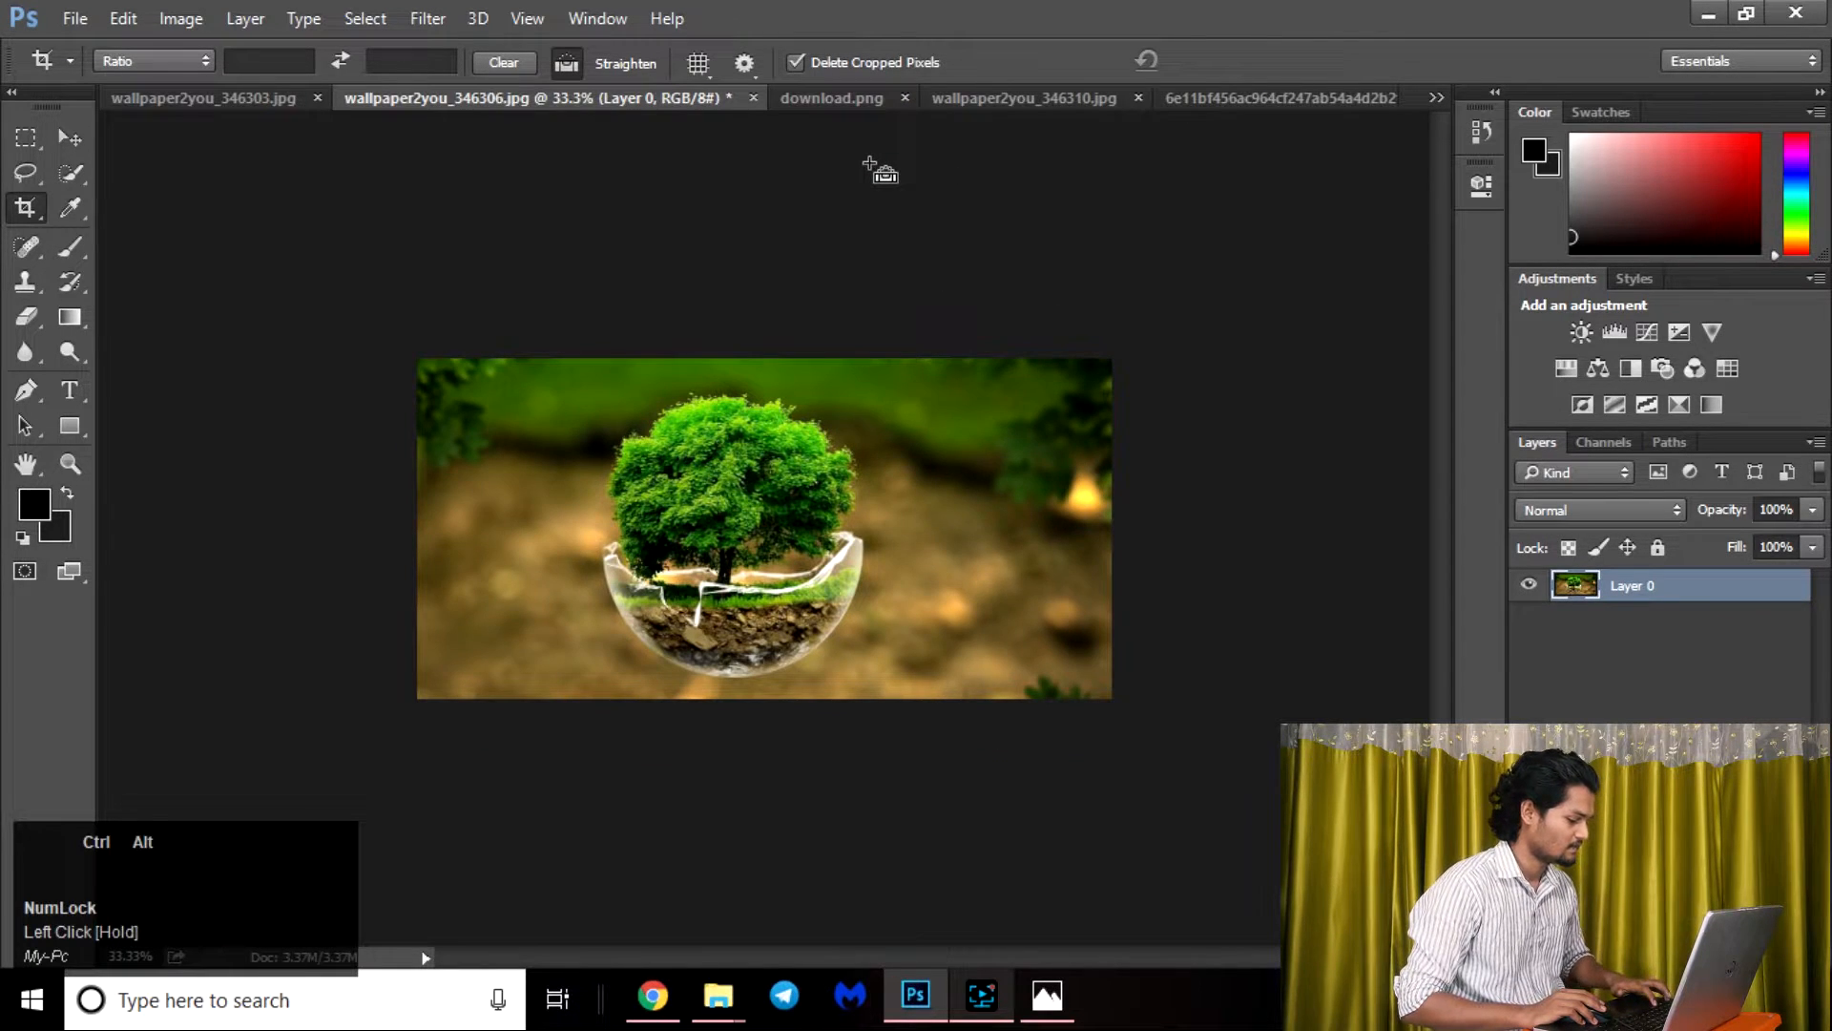
Undo the applied crops to restore the full image, and open the list of crop presets.
{"action": "key", "text": "ctrl+alt+z"}
{"action": "key", "text": "ctrl+alt+z"}
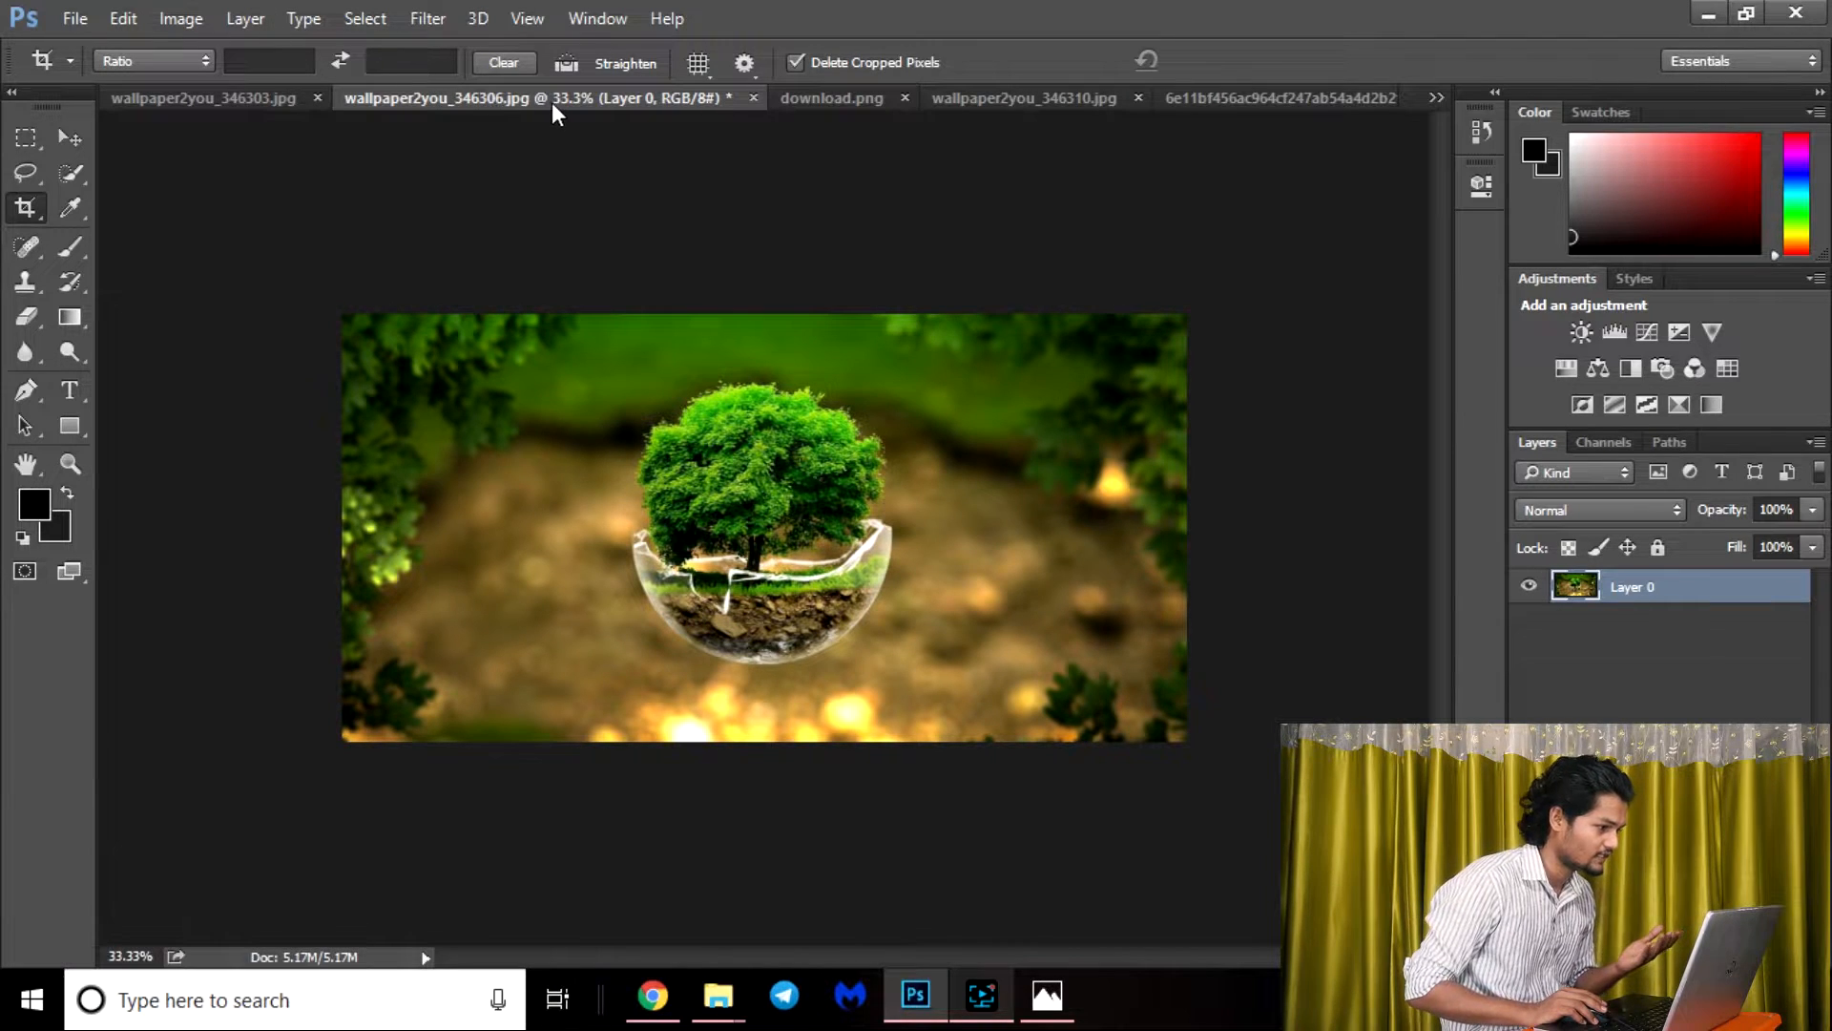
{"action": "left_click", "coordinate": [185, 63]}
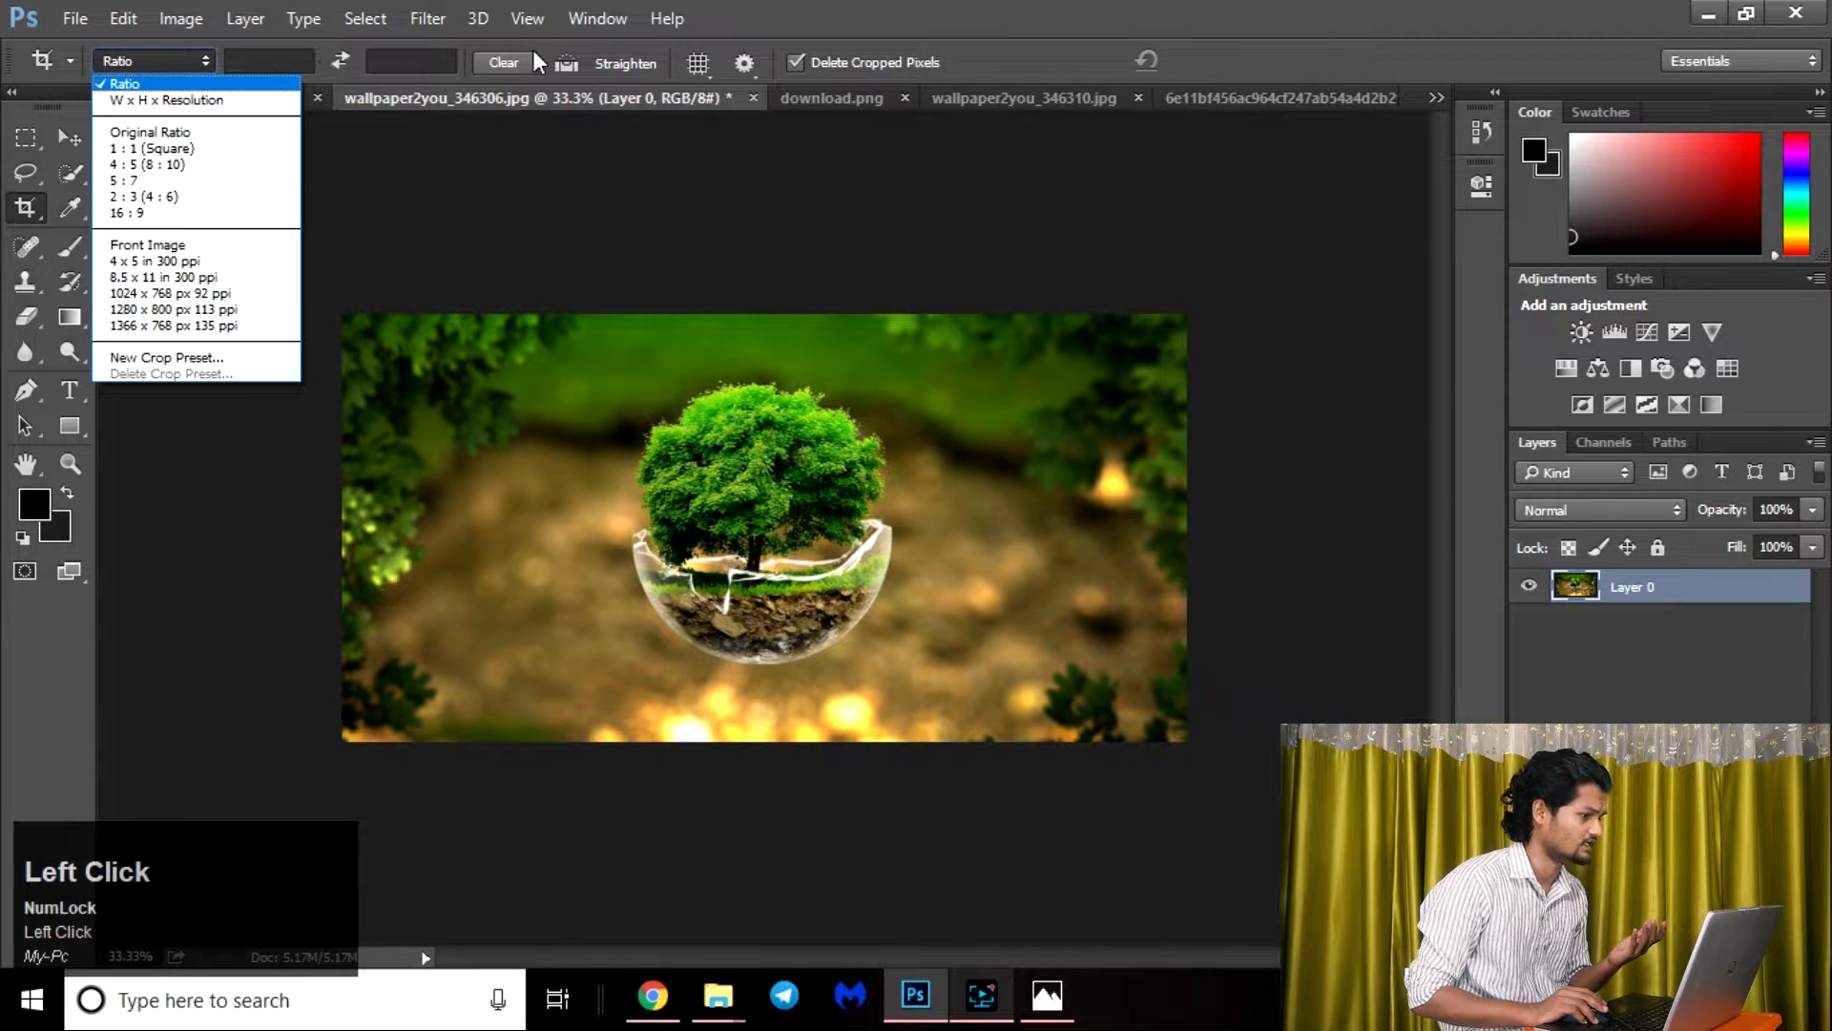
Look through the open images and switch to wallpaper2you_346310.jpg with the tree in the field.
{"action": "left_click", "coordinate": [645, 60]}
{"action": "left_click", "coordinate": [203, 99]}
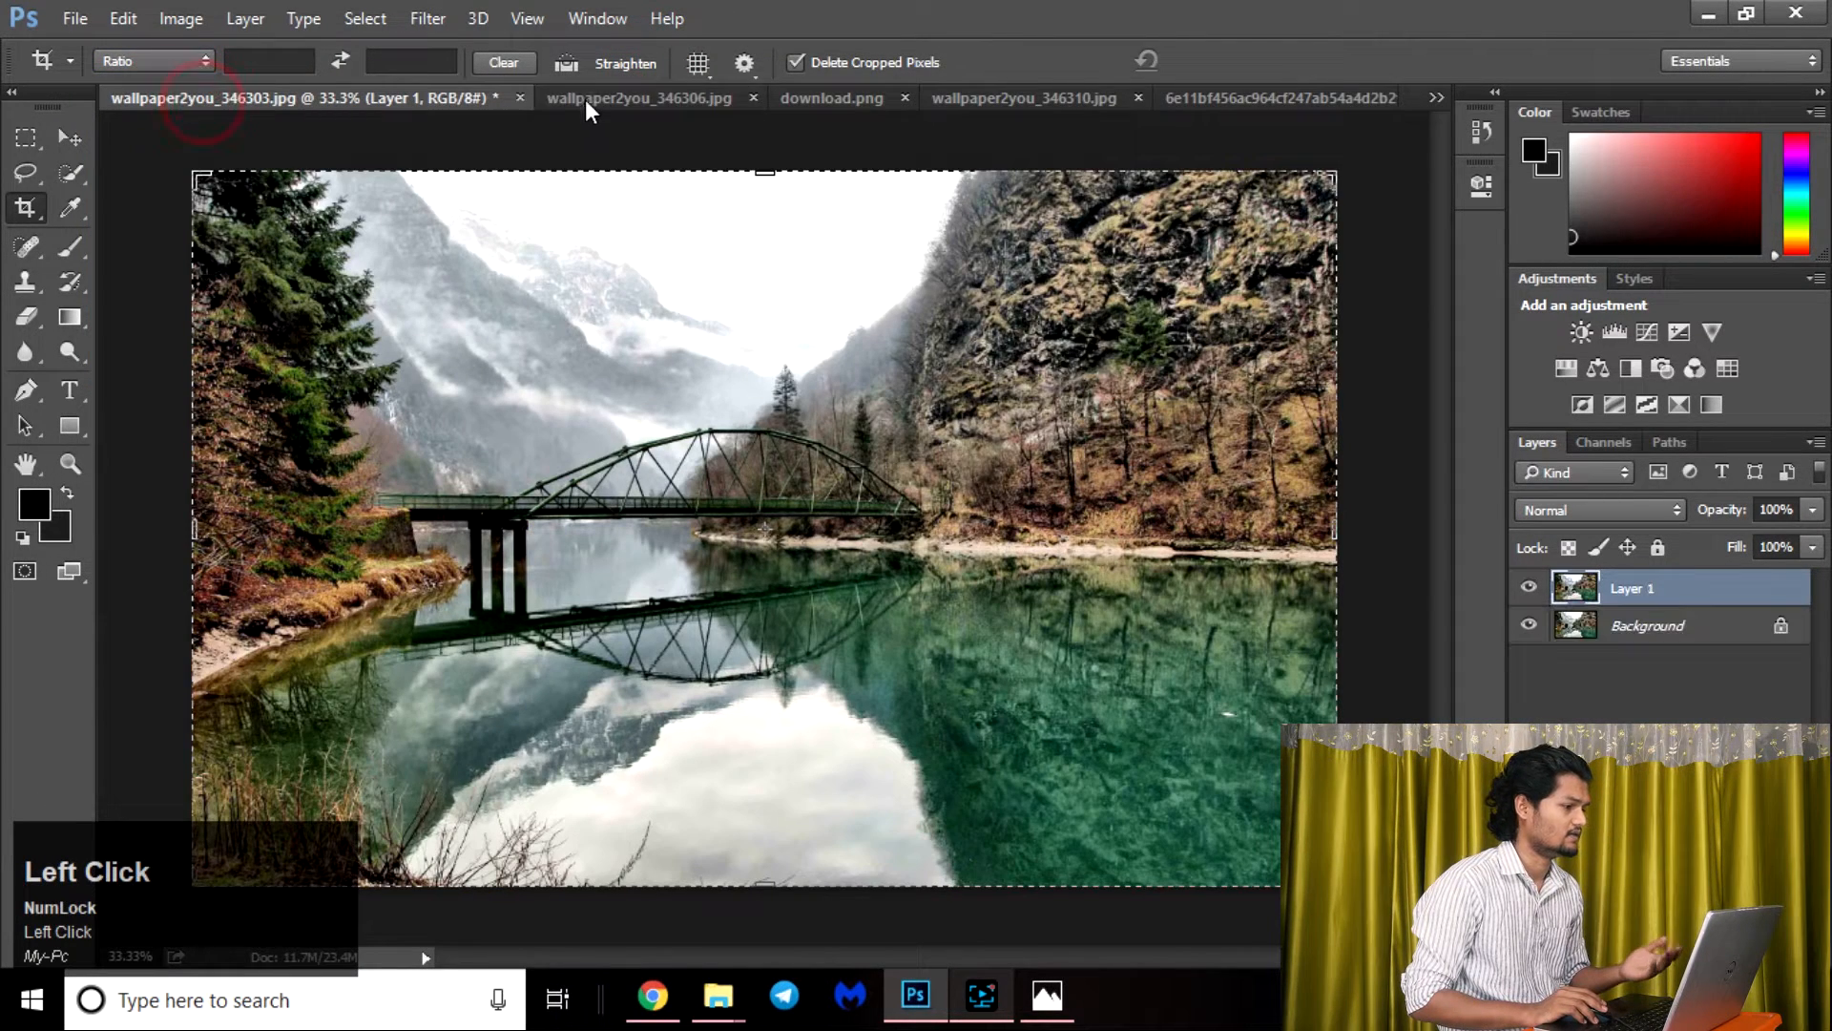
{"action": "left_click", "coordinate": [599, 99]}
{"action": "left_click", "coordinate": [818, 96]}
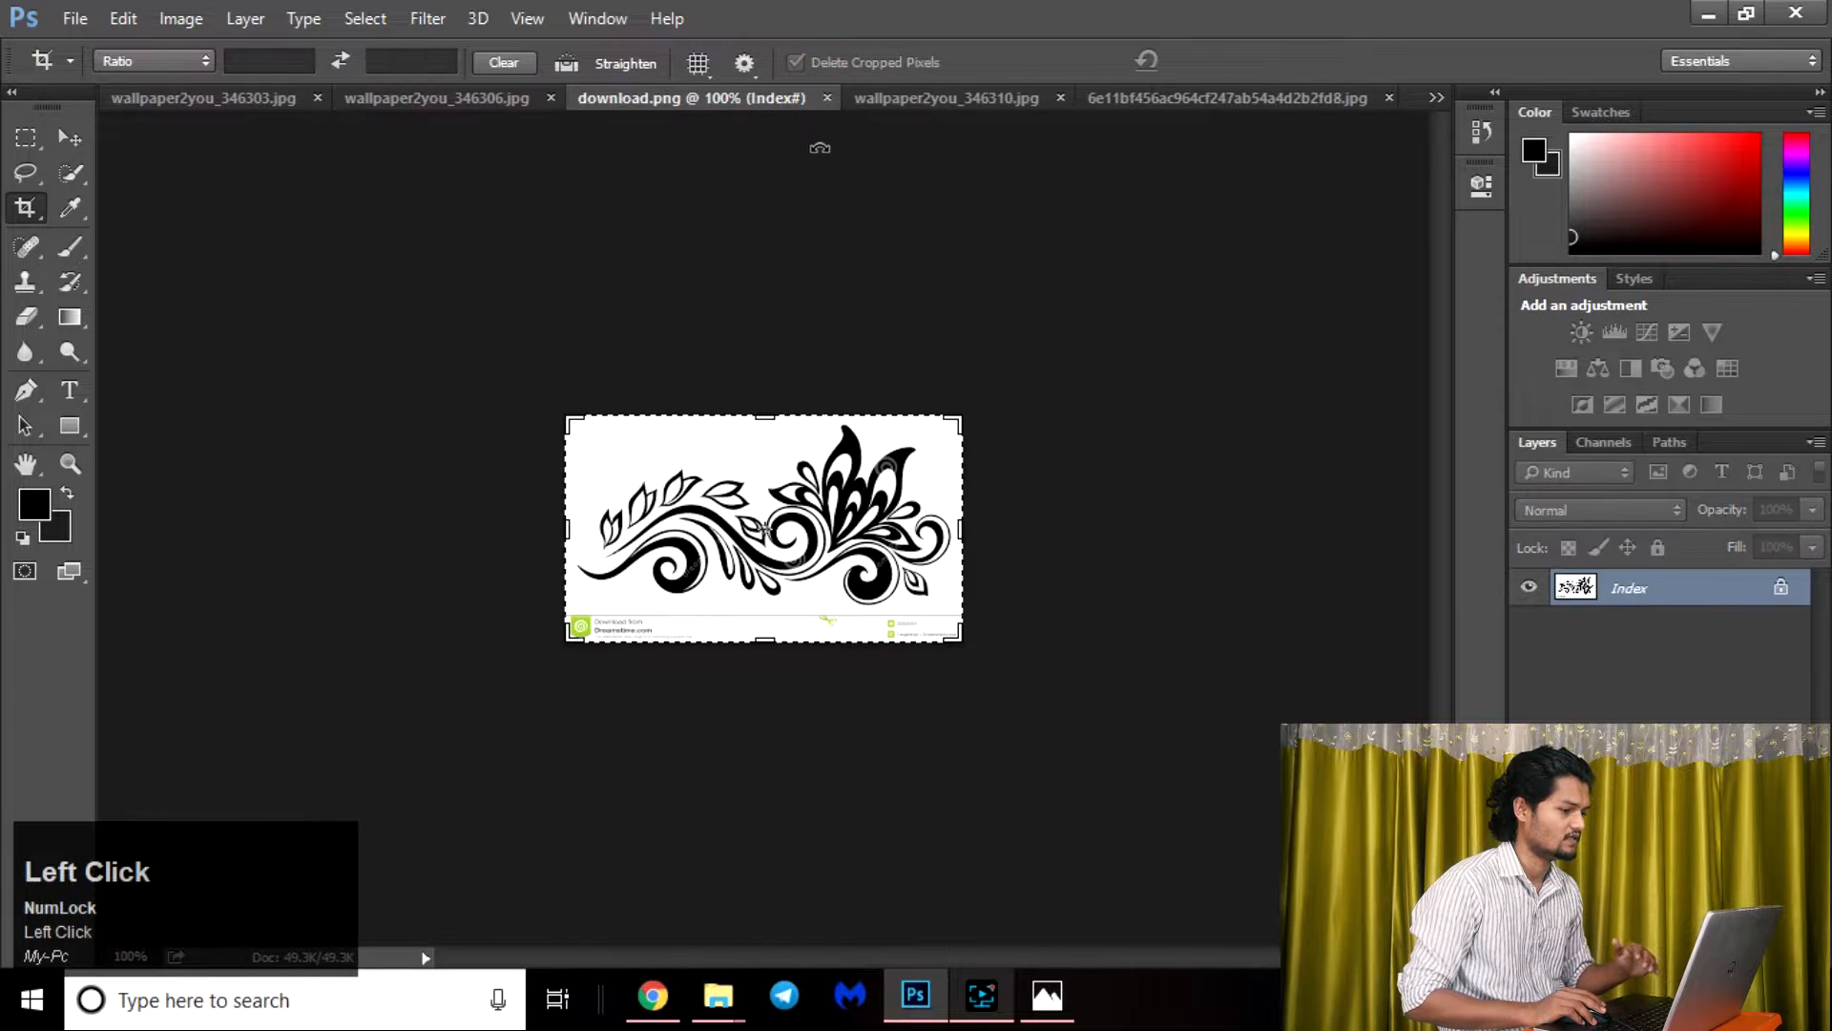
{"action": "left_click", "coordinate": [961, 98]}
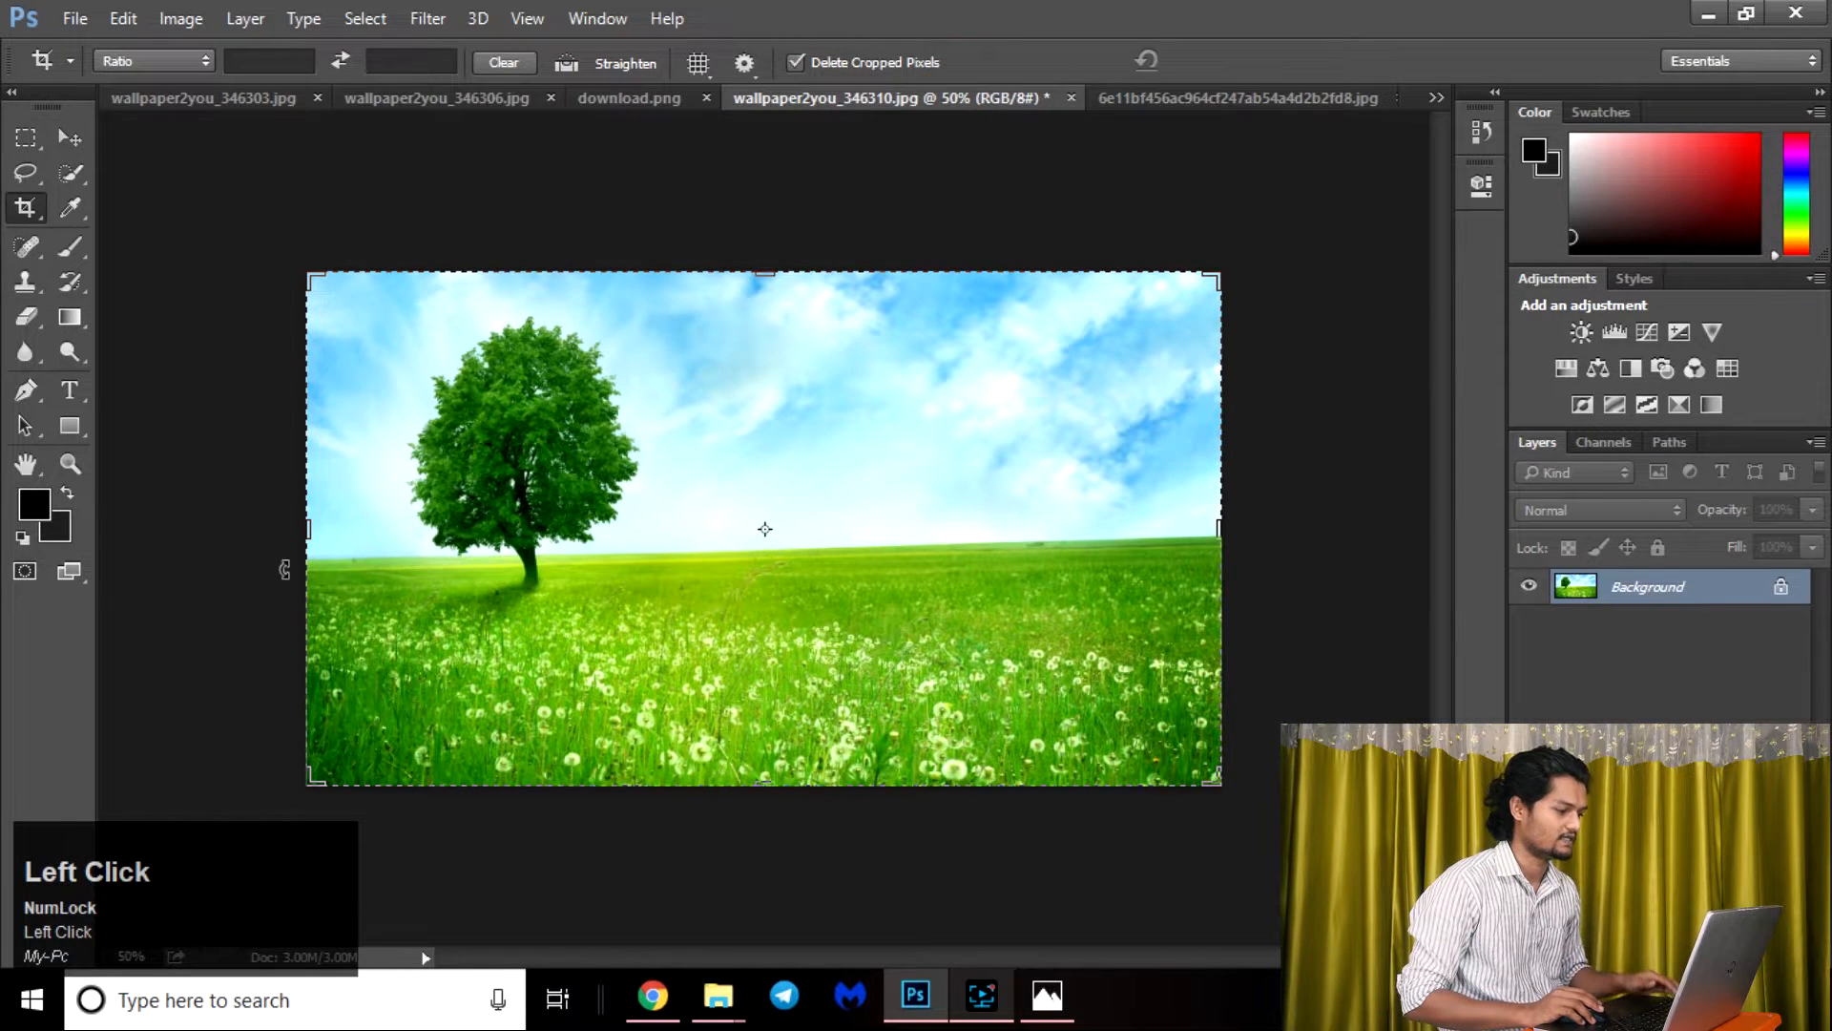
Leave the crop frame with the Move tool and duplicate the Background layer.
{"action": "left_click", "coordinate": [1002, 463]}
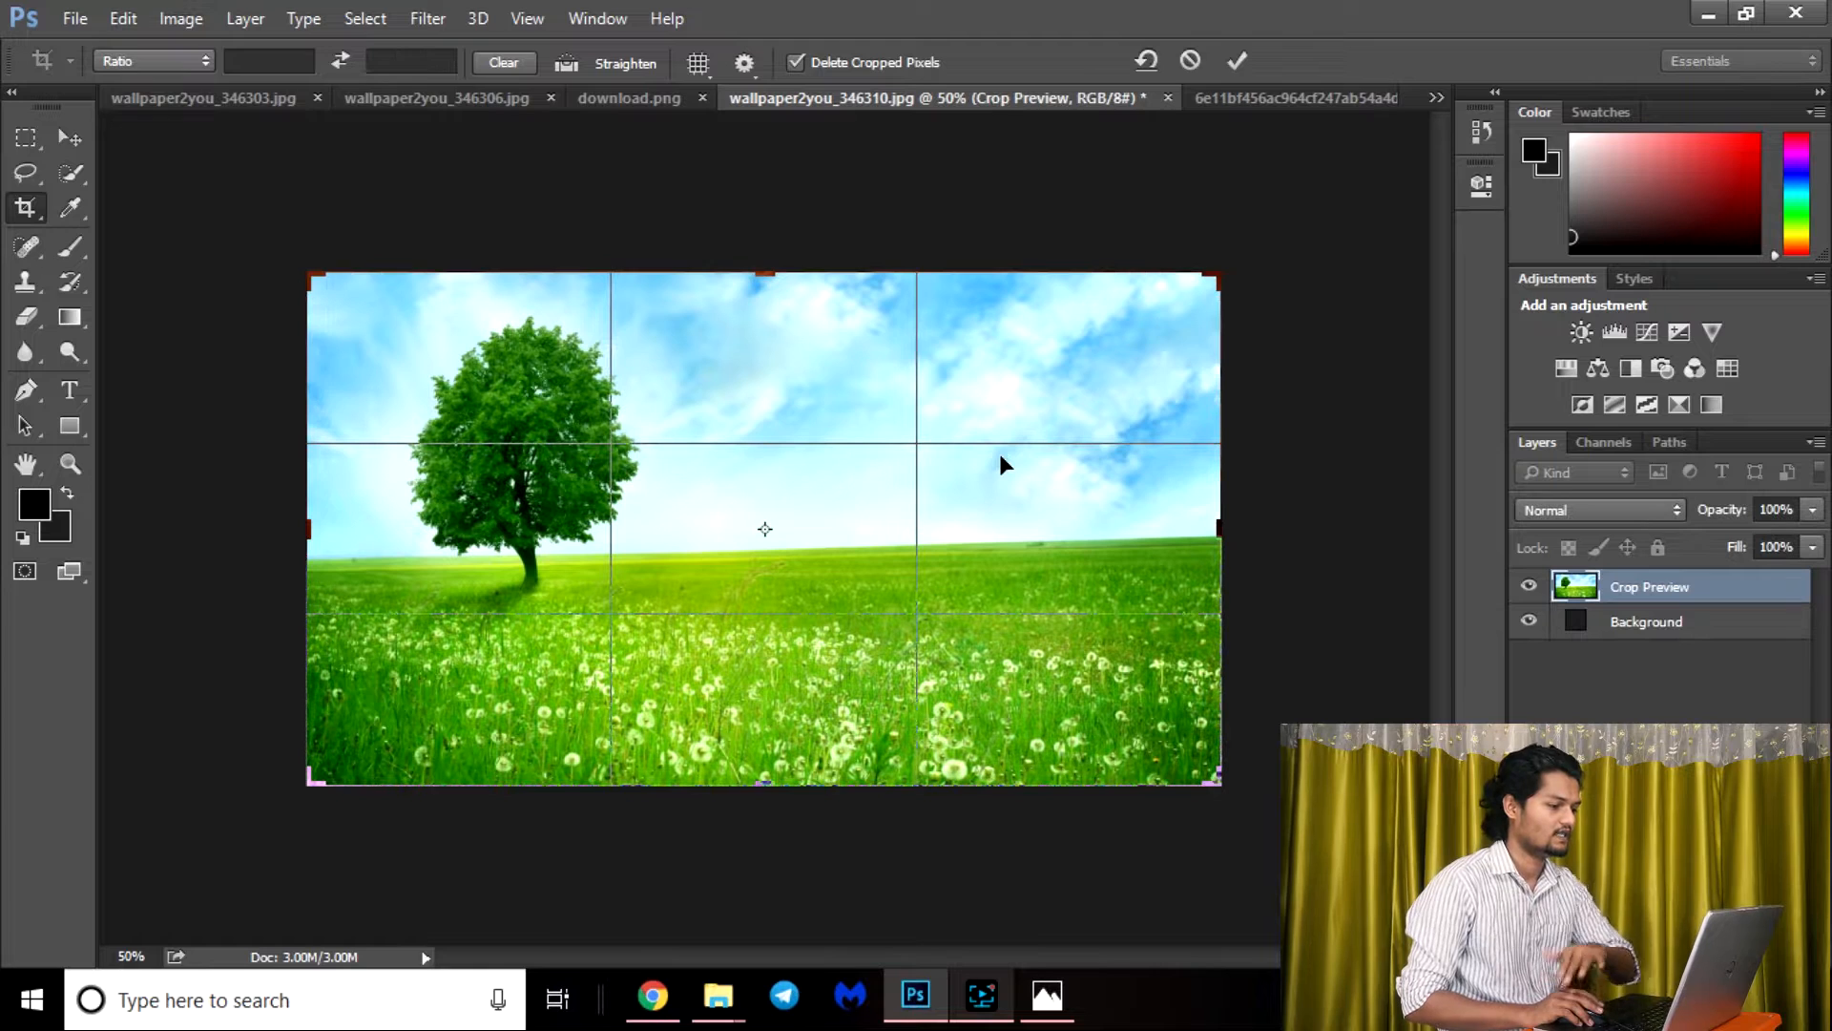
{"action": "left_click", "coordinate": [71, 139]}
{"action": "left_click", "coordinate": [866, 396]}
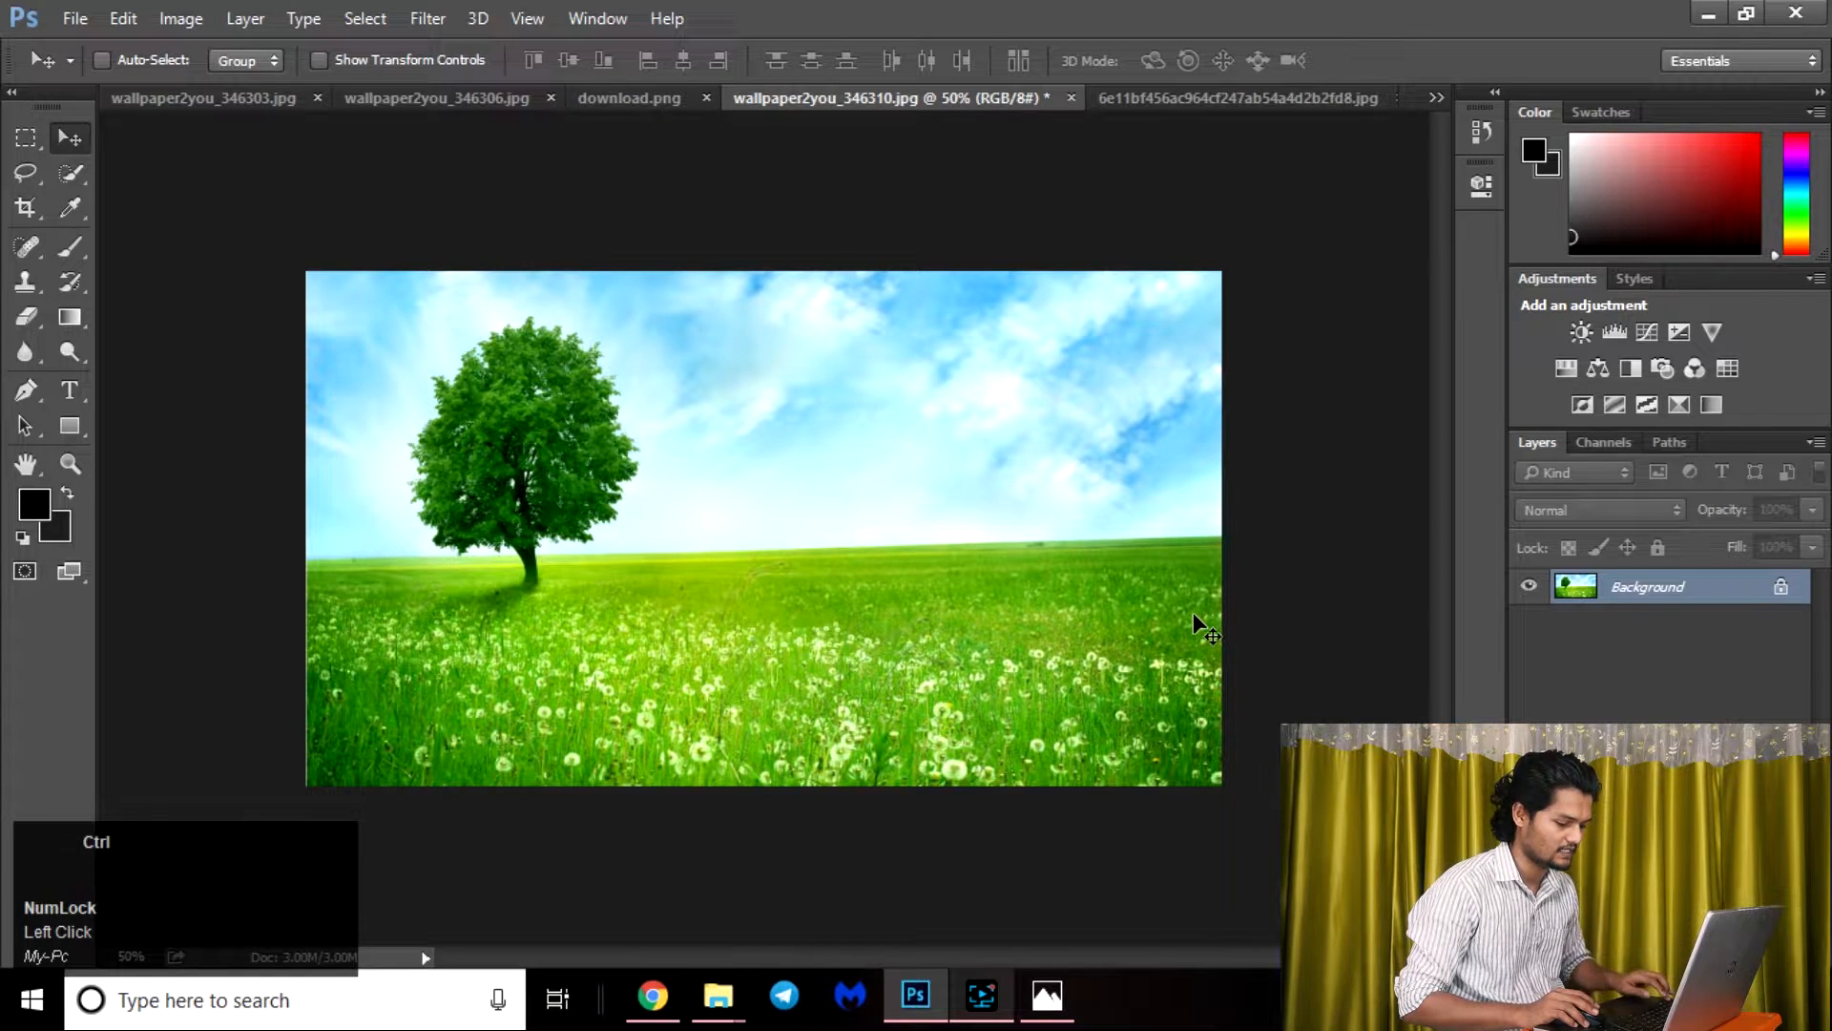
{"action": "key", "text": "ctrl+j"}
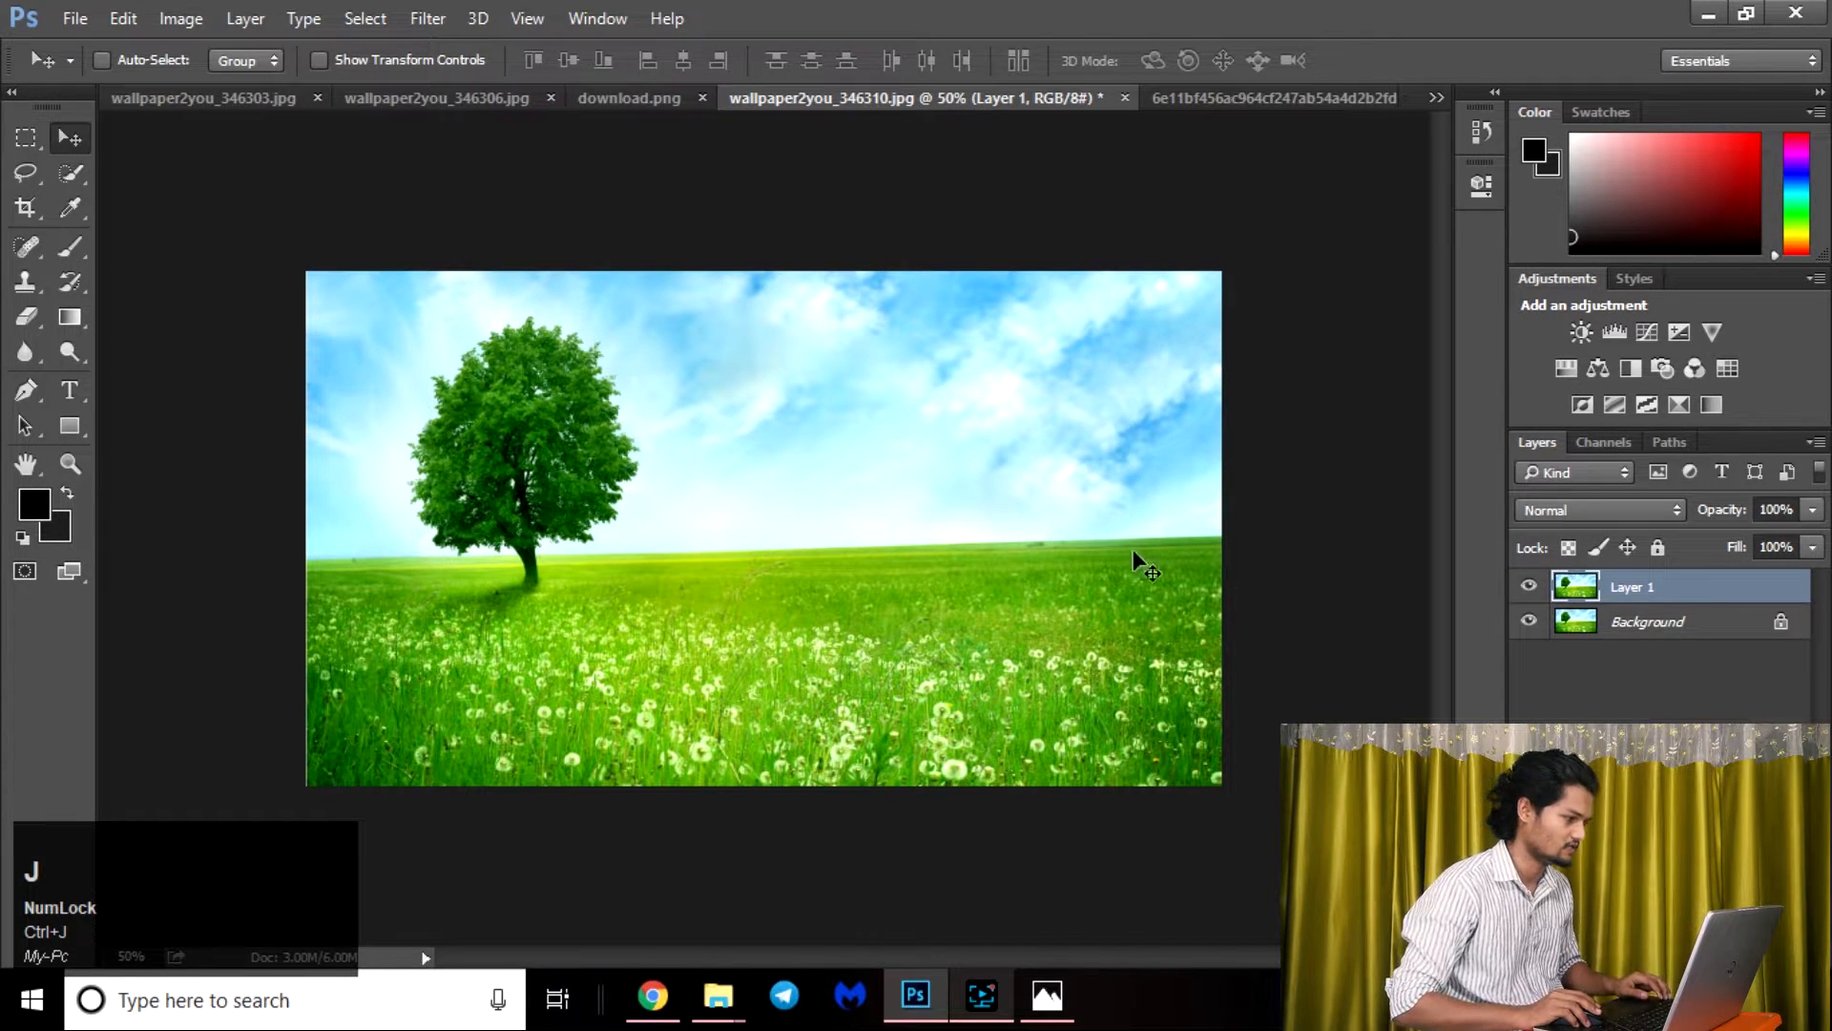
Straighten the image with the Crop tool's Straighten option along the horizon, from the left edge to the right edge.
{"action": "left_click", "coordinate": [29, 208]}
{"action": "left_click_drag", "start_coordinate": [29, 209], "coordinate": [133, 203]}
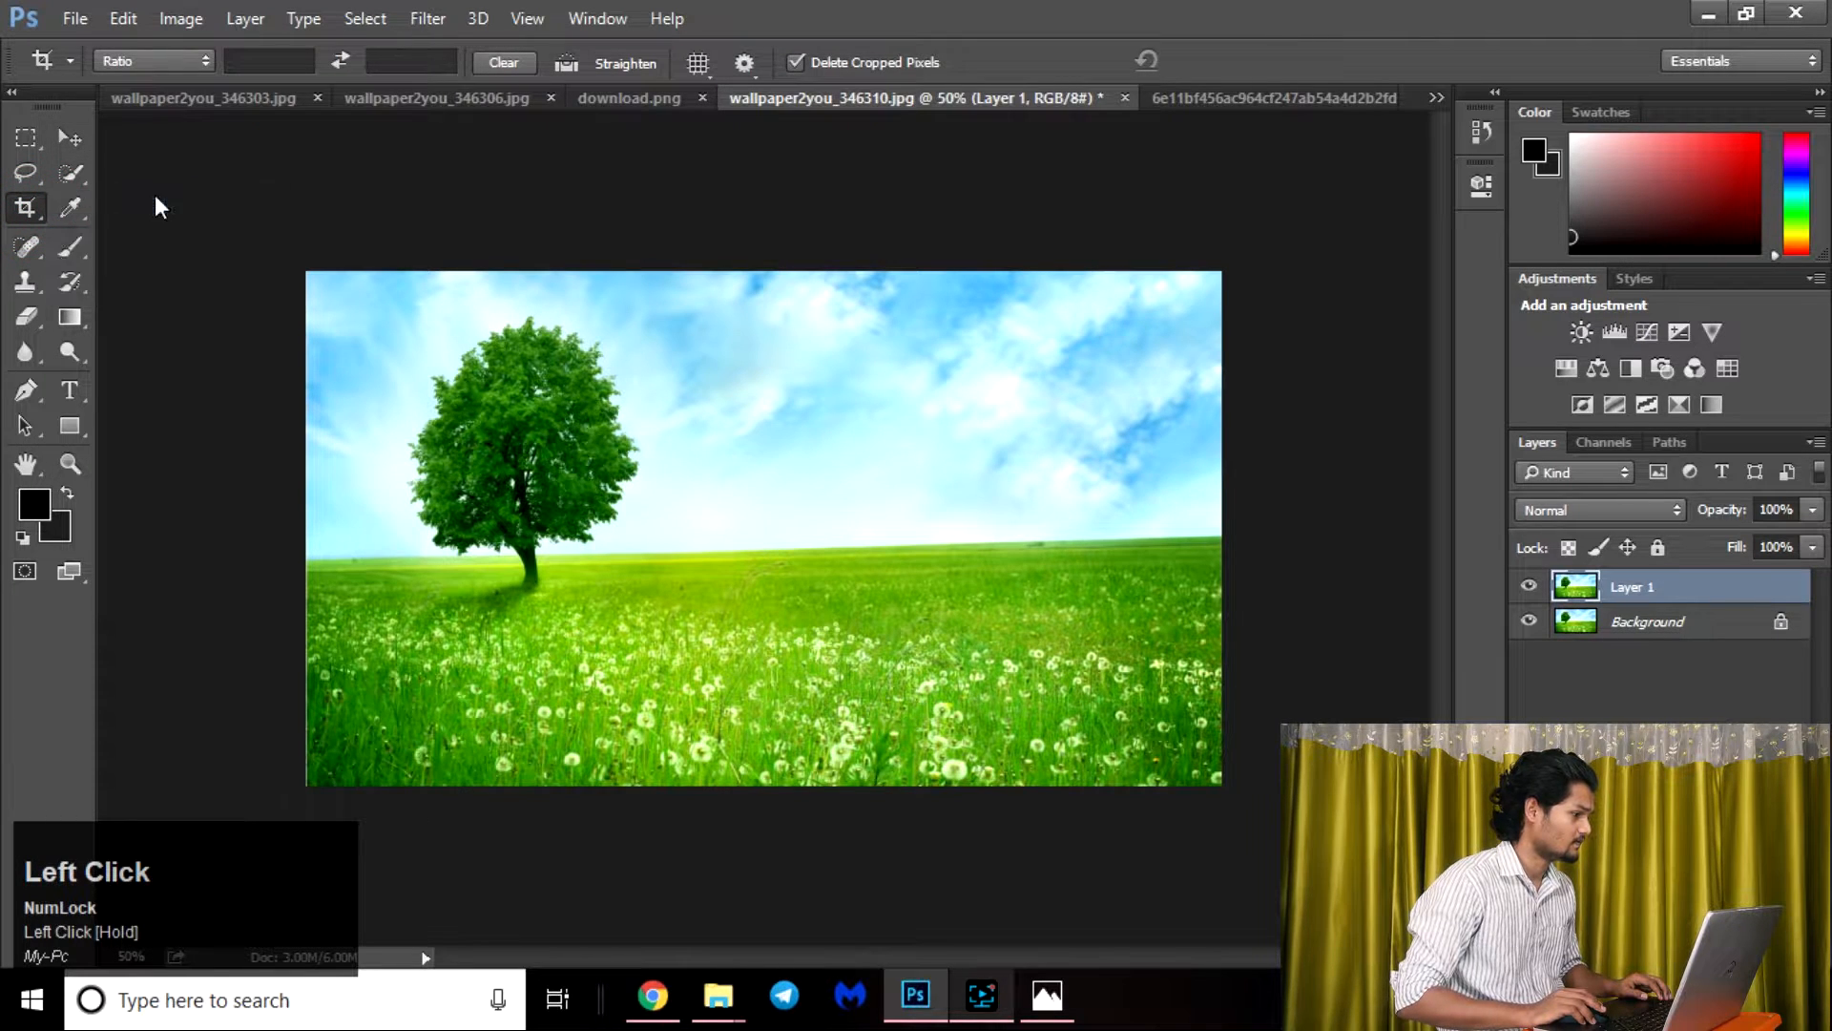
{"action": "left_click", "coordinate": [568, 63]}
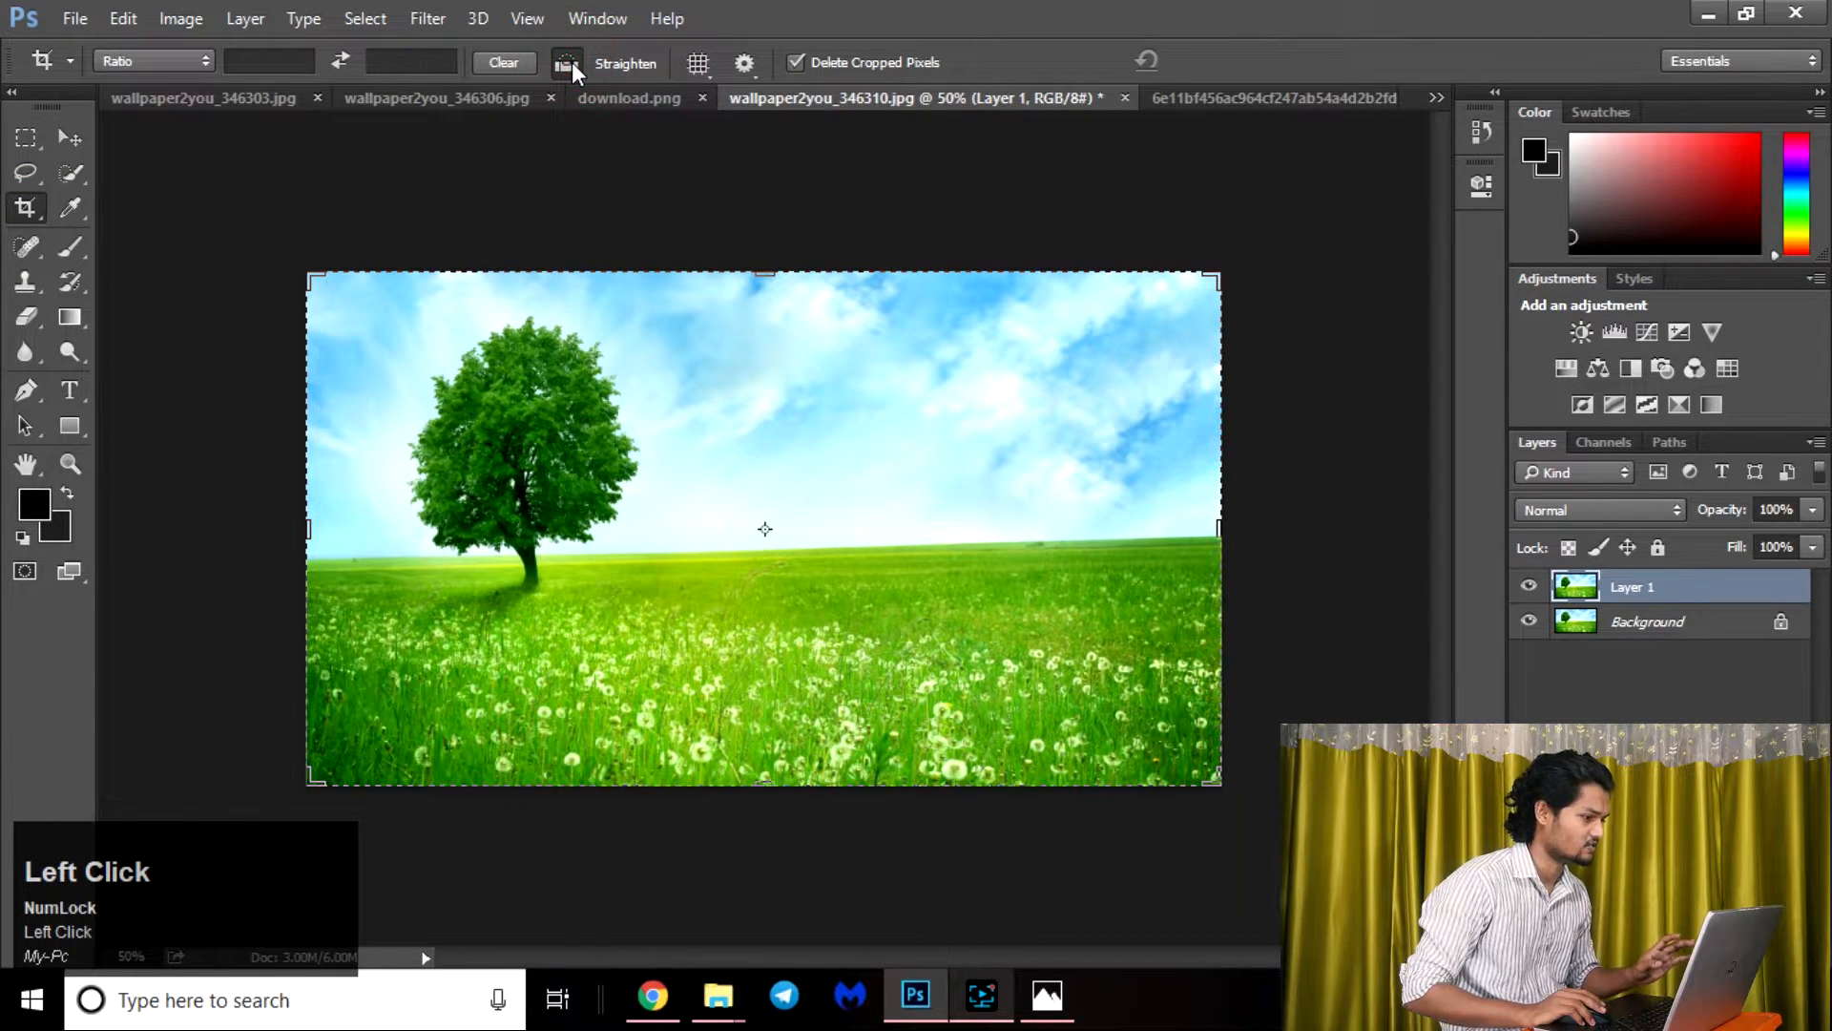
{"action": "left_click", "coordinate": [307, 553]}
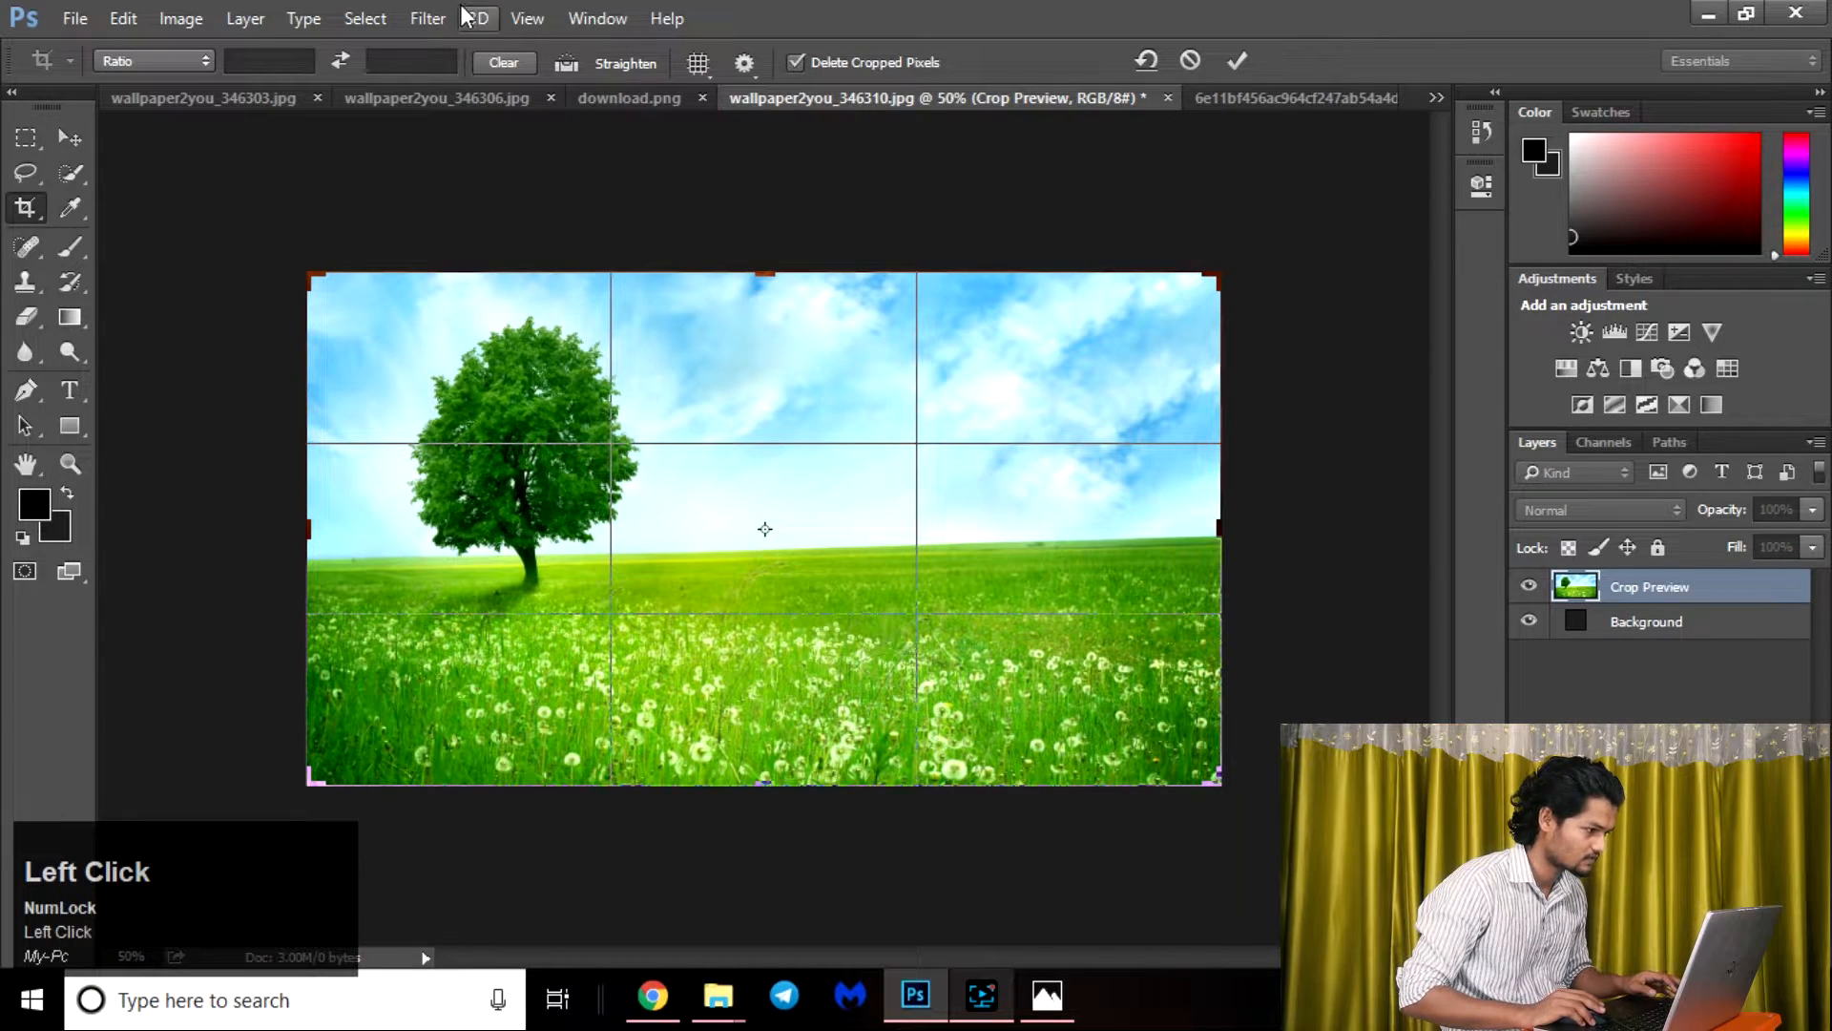
{"action": "left_click", "coordinate": [567, 63]}
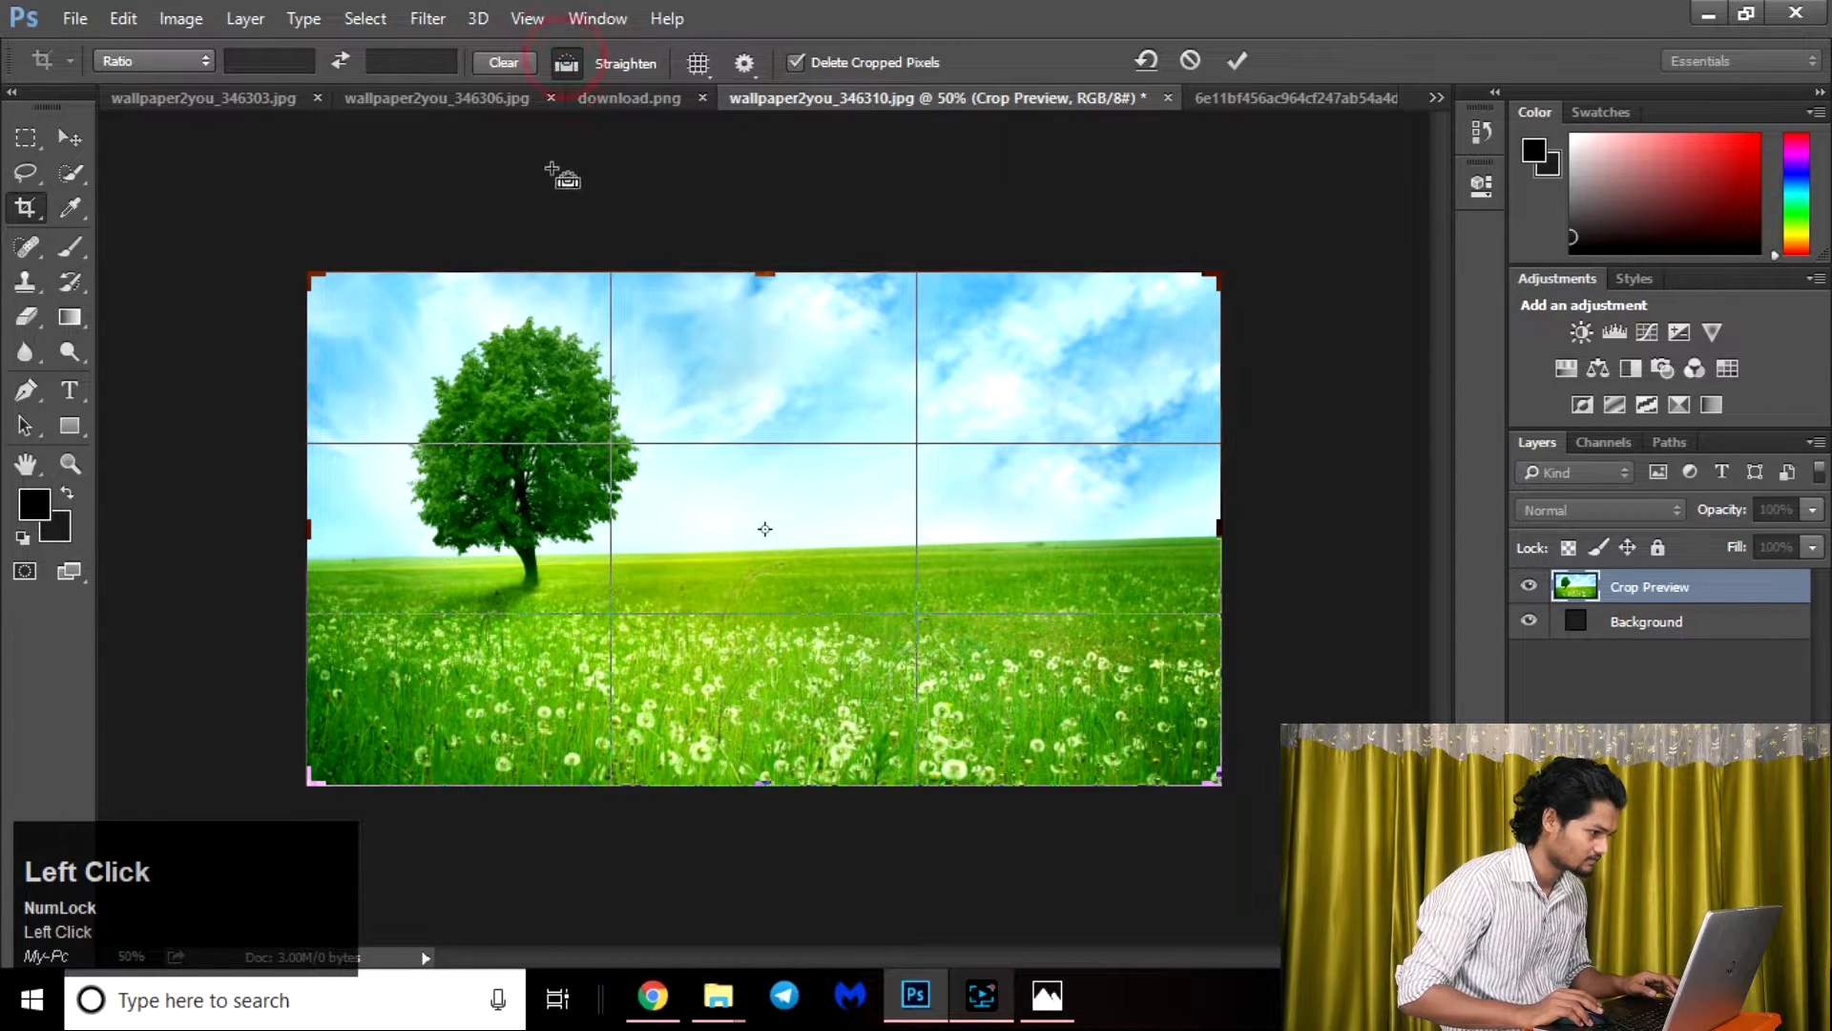
{"action": "left_click", "coordinate": [311, 558]}
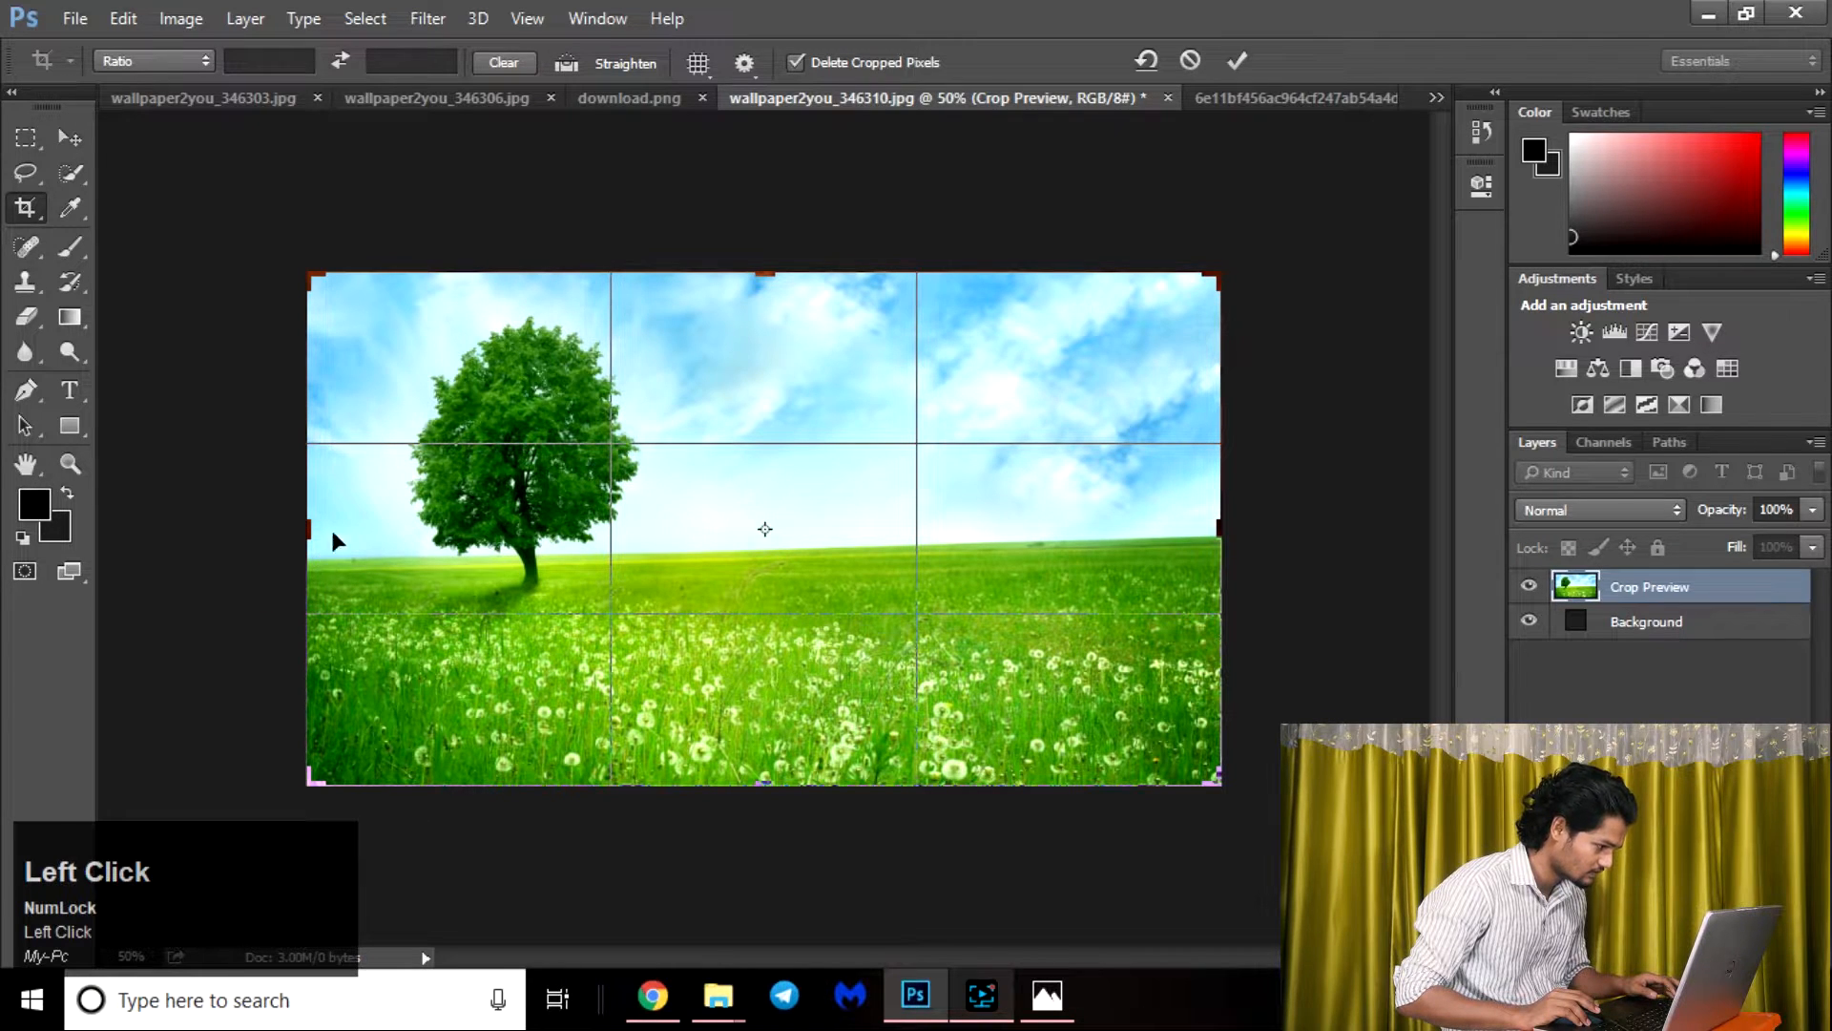
{"action": "left_click", "coordinate": [565, 63]}
{"action": "left_click", "coordinate": [316, 565]}
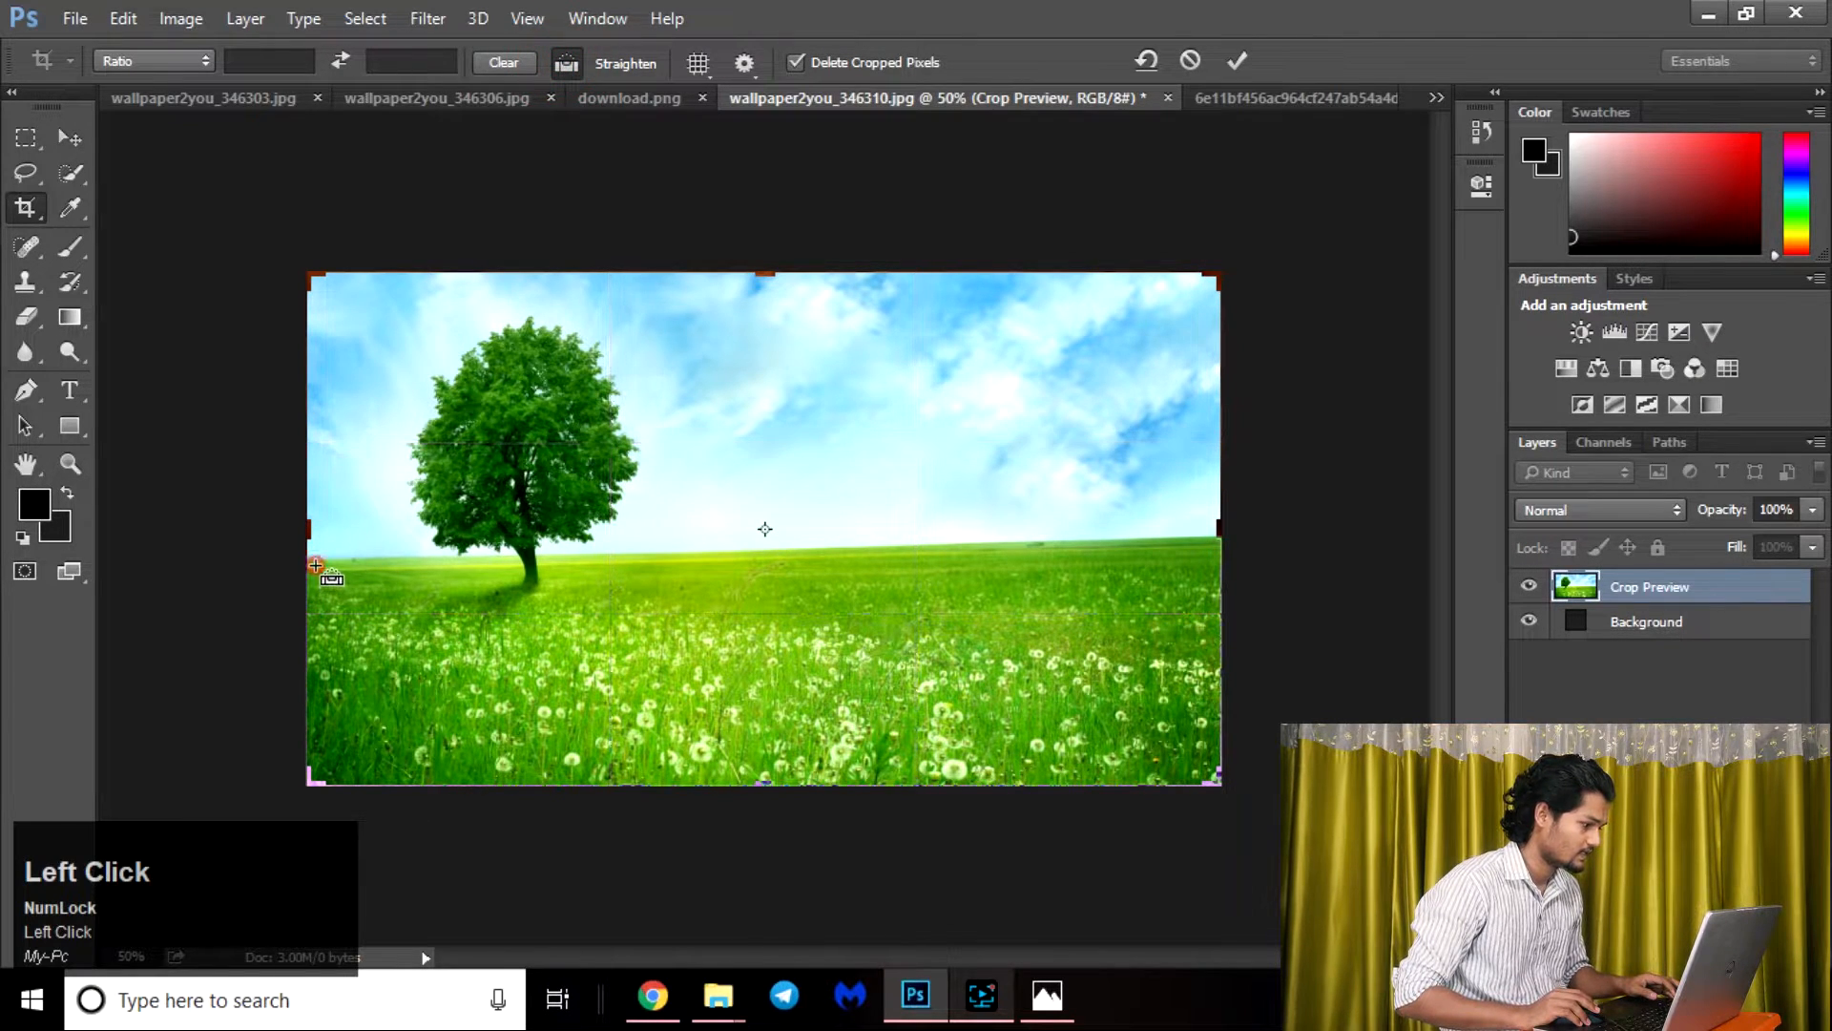
{"action": "left_click_drag", "start_coordinate": [316, 566], "coordinate": [1213, 536]}
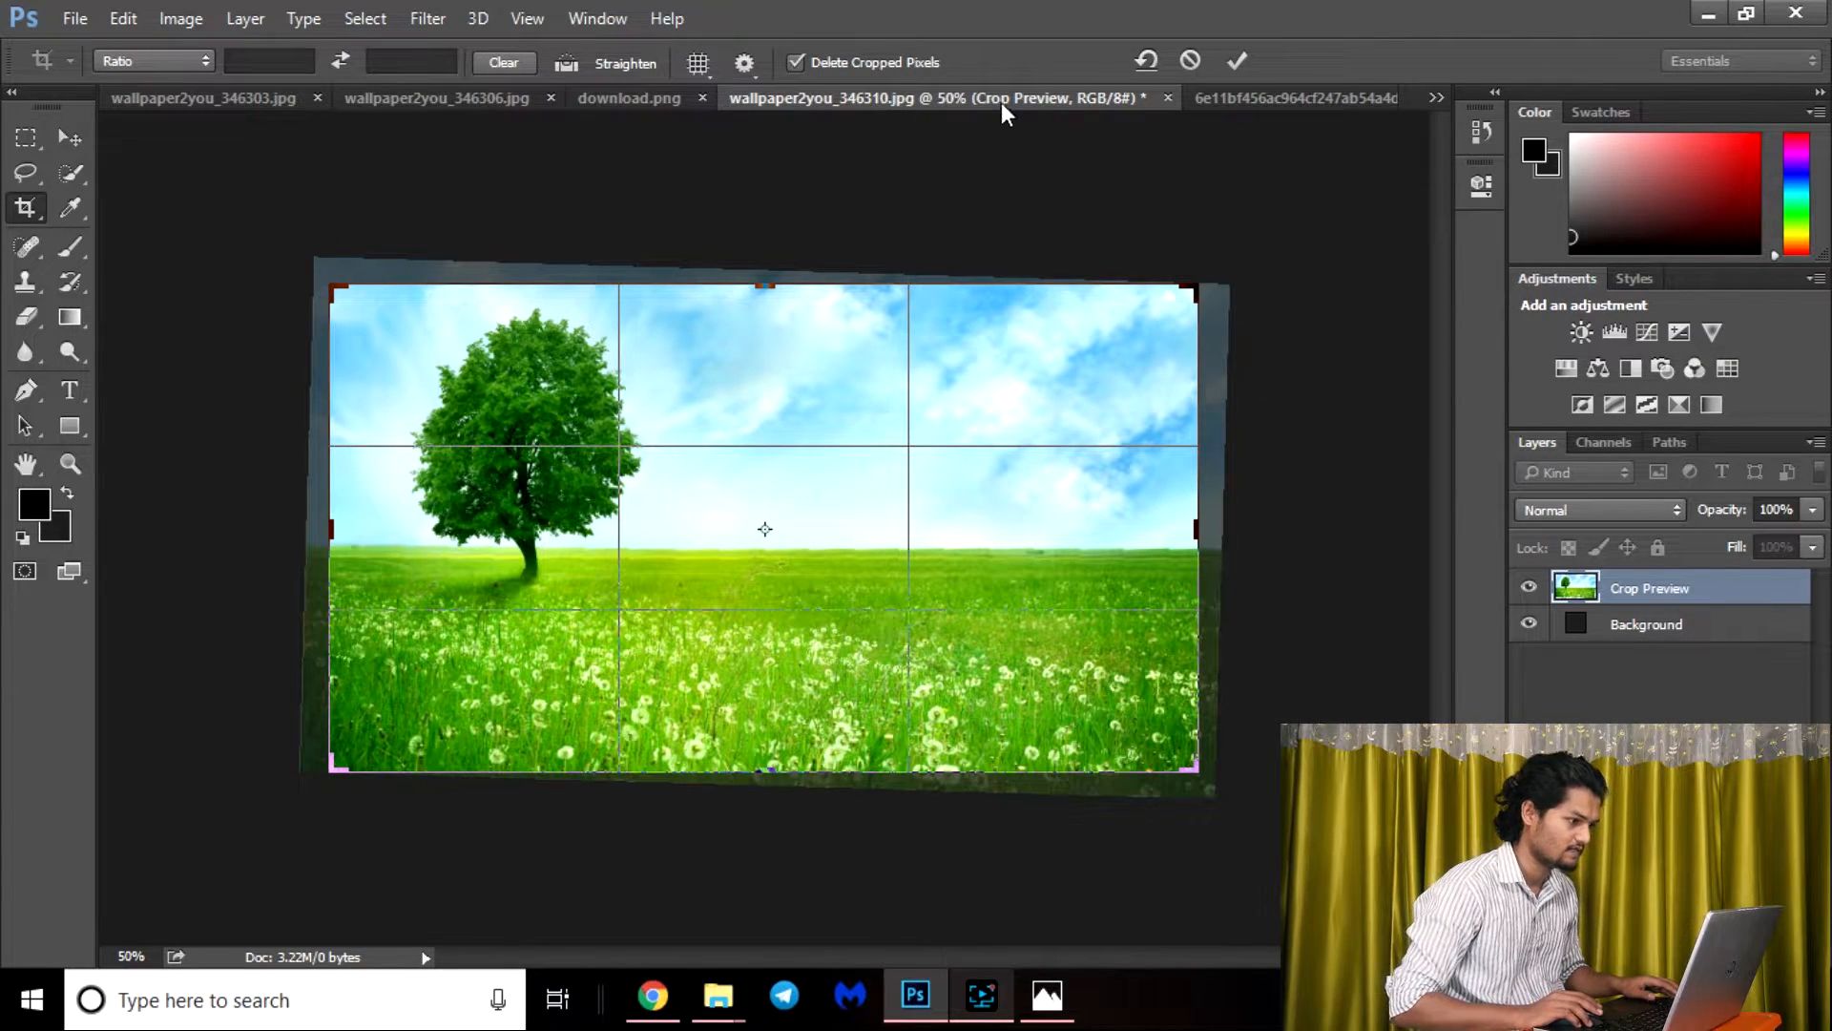
Apply the straightened crop with Delete Cropped Pixels disabled, and bring up the crop frame again over the whole image.
{"action": "left_click", "coordinate": [798, 61]}
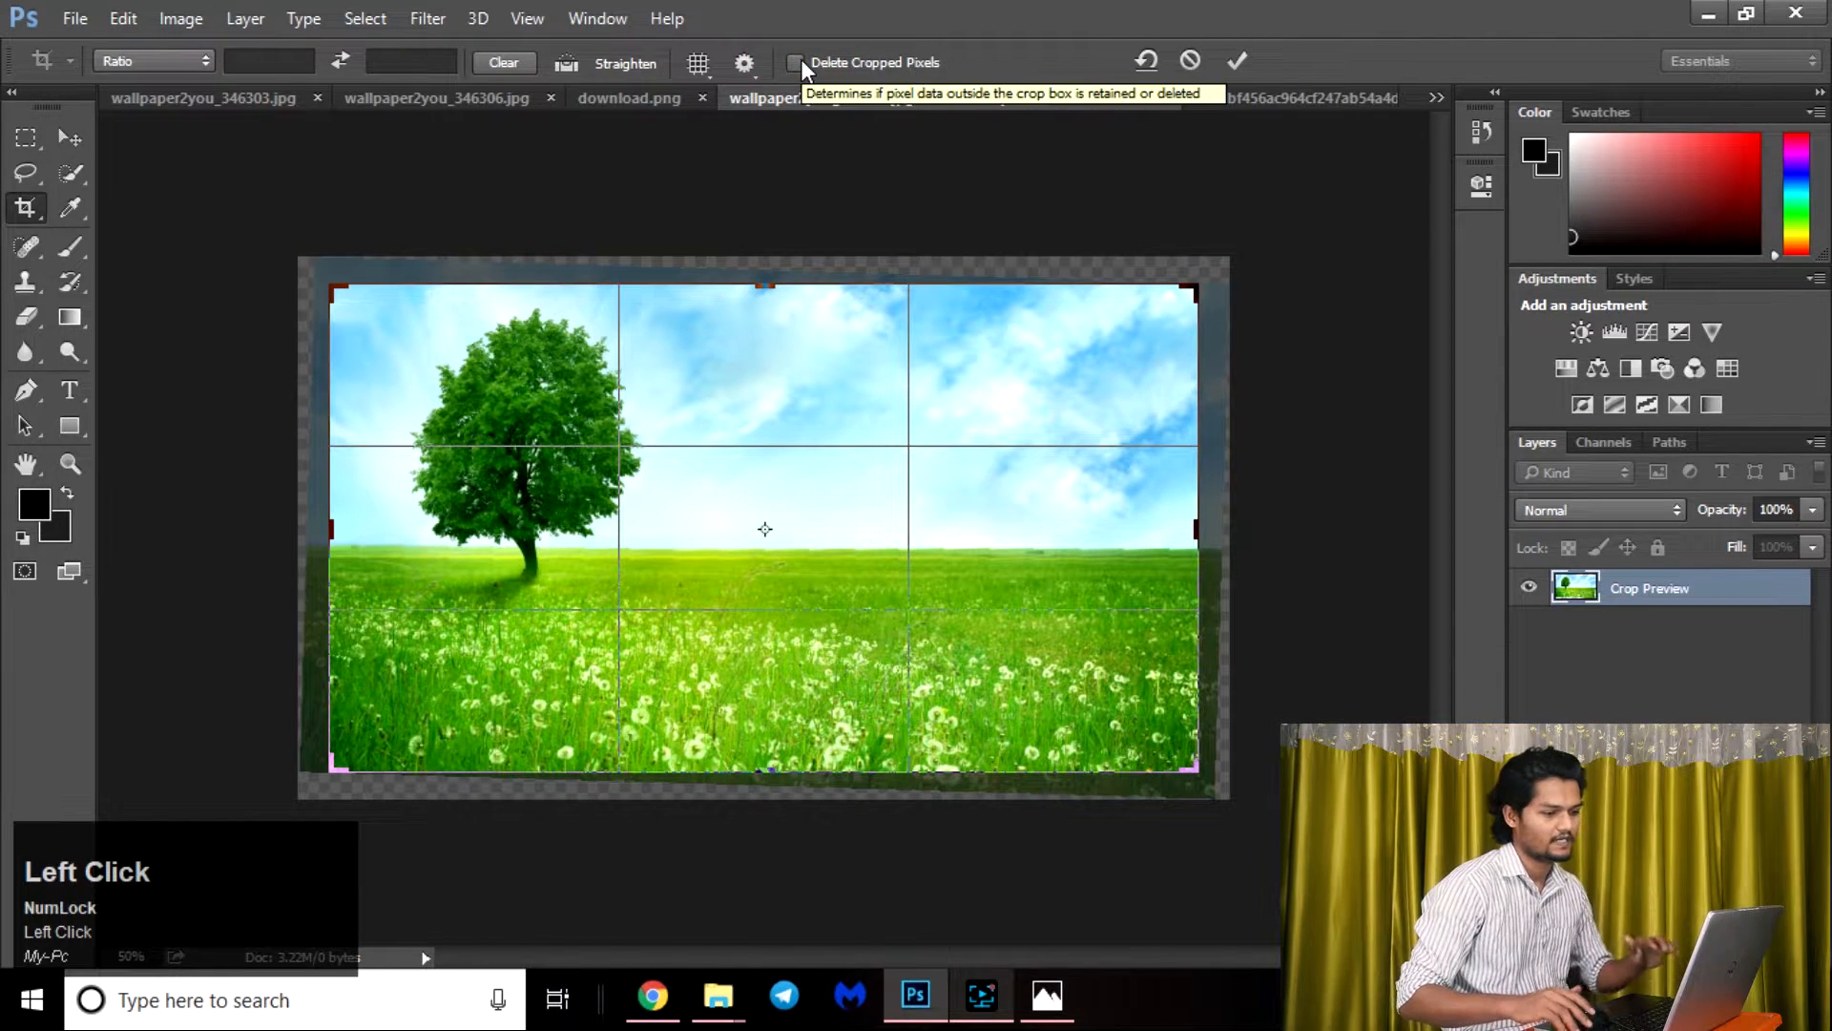
{"action": "key", "text": "Return"}
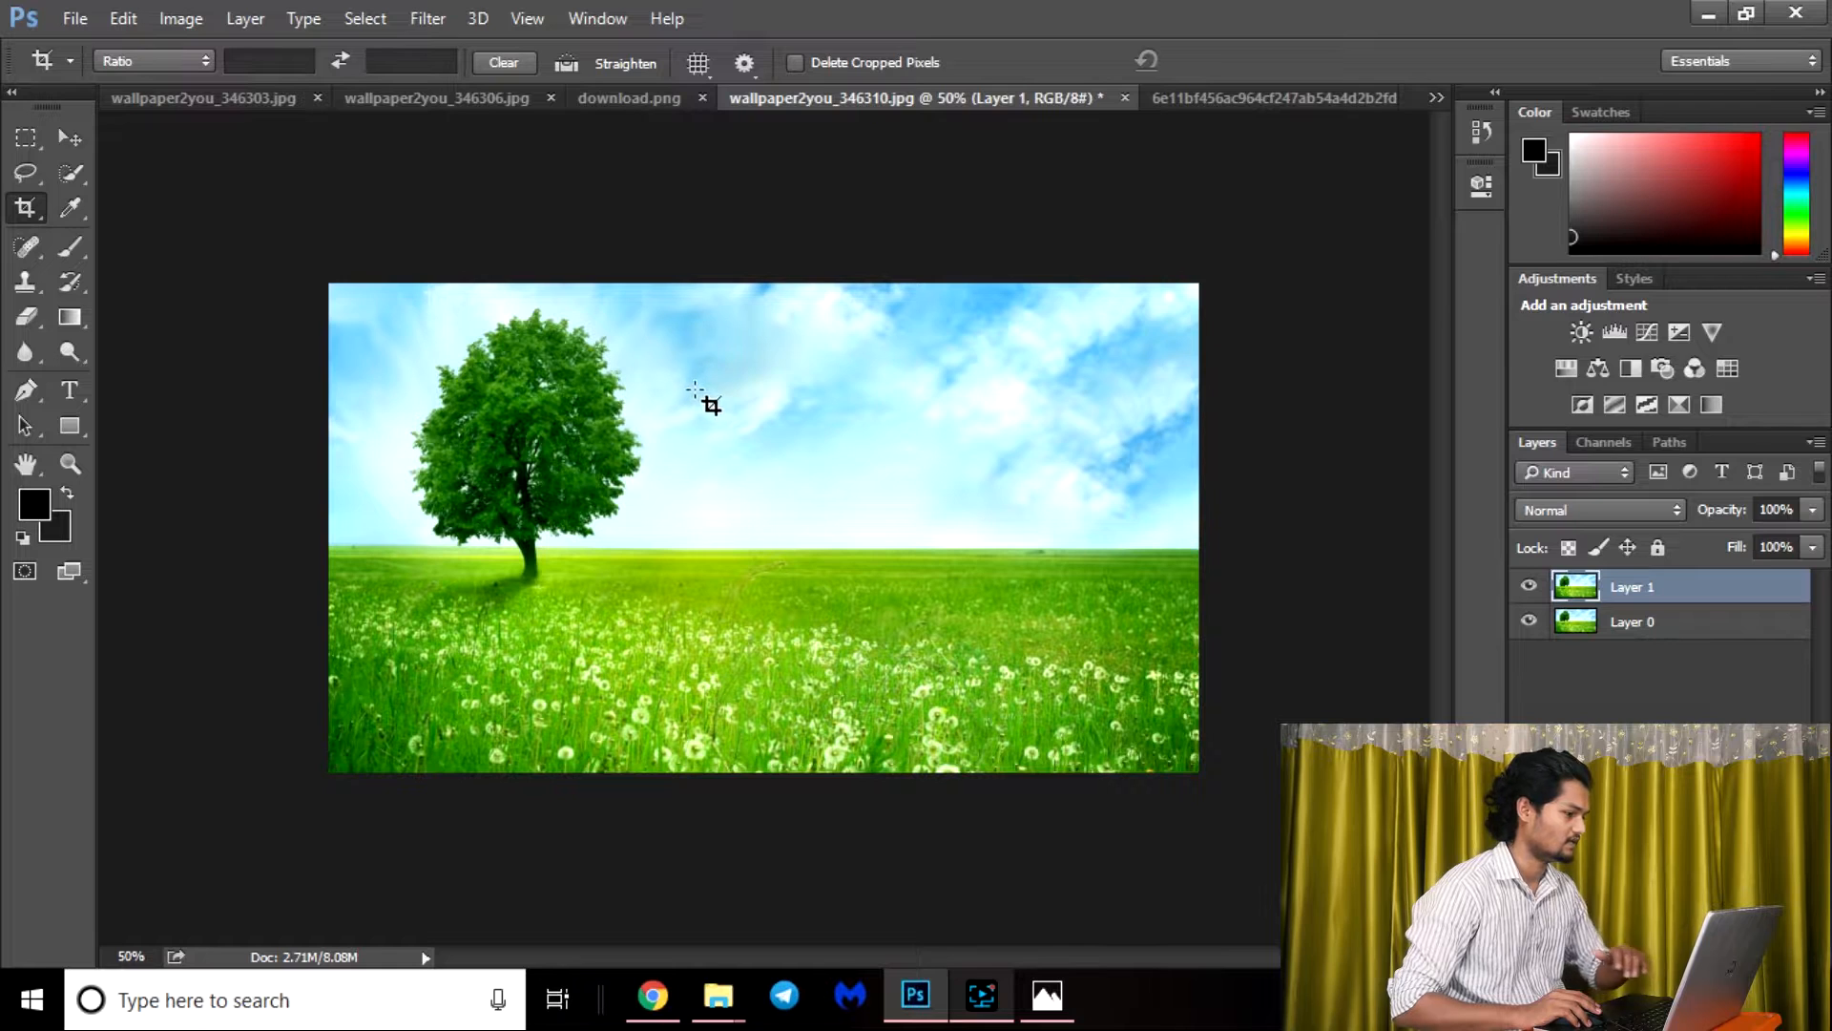
{"action": "left_click_drag", "start_coordinate": [325, 280], "coordinate": [1254, 784]}
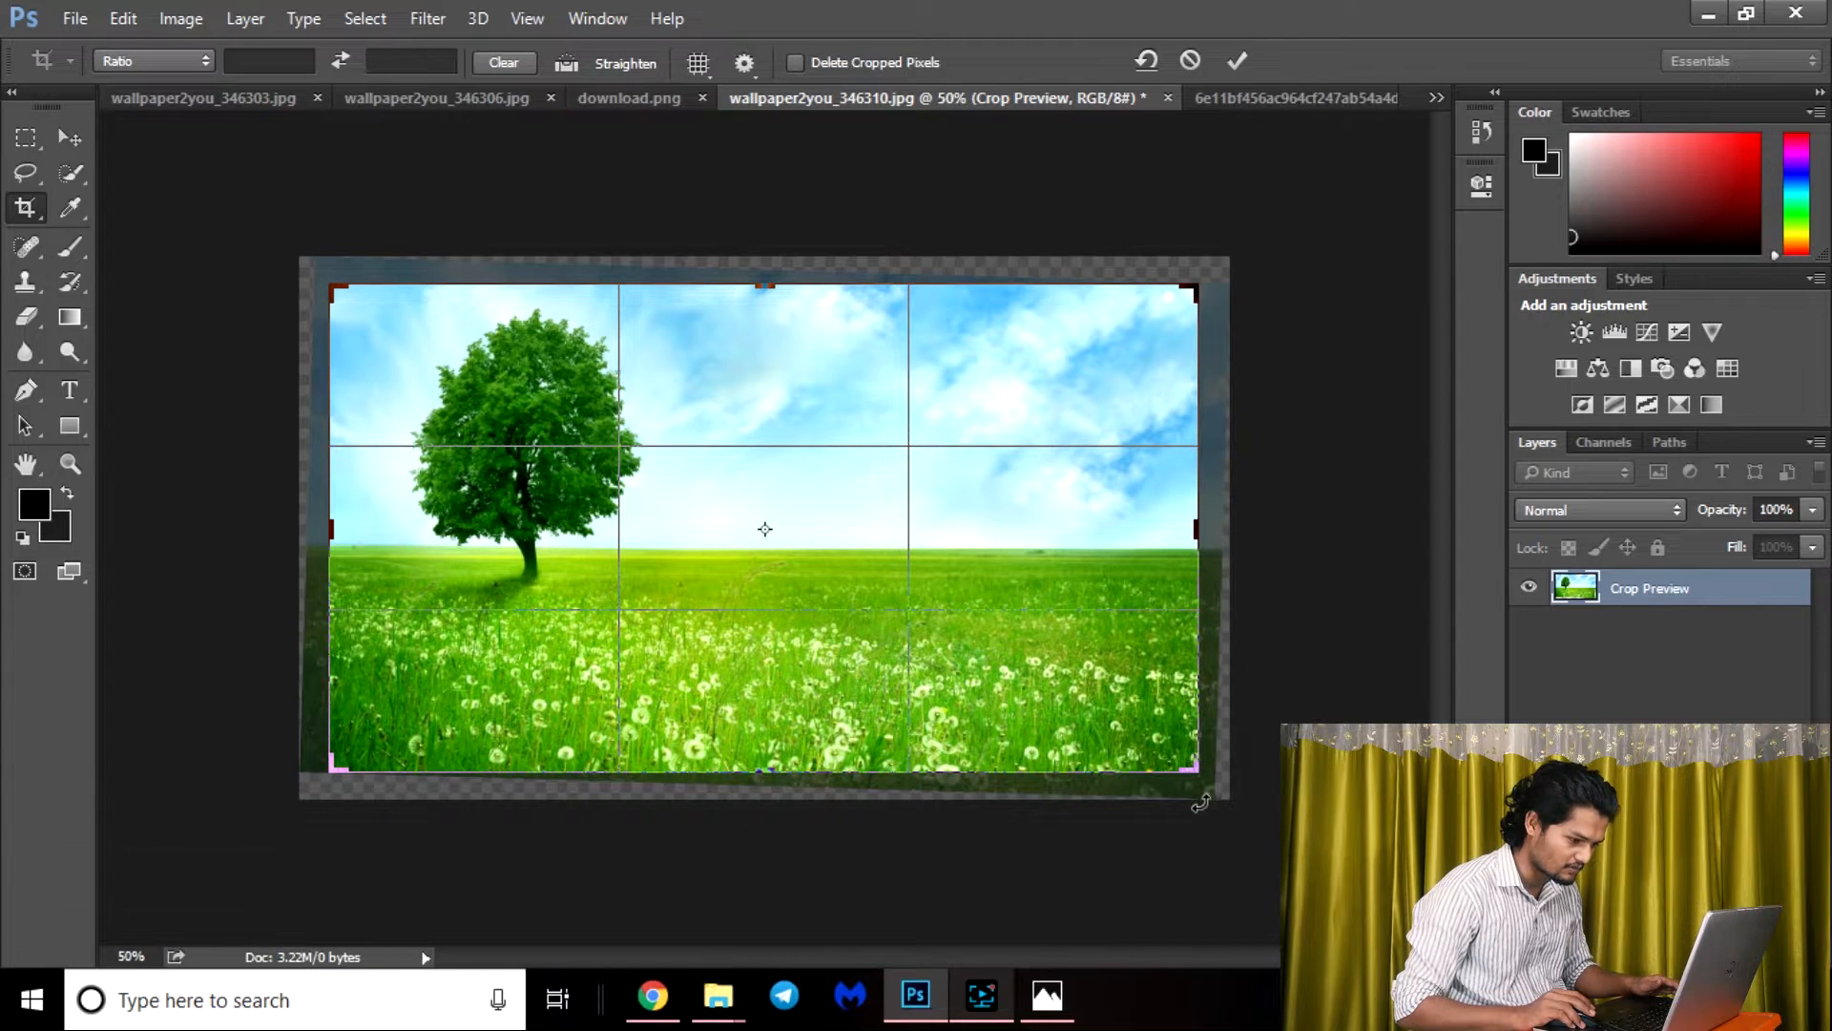
Undo the crop frame adjustment and apply the crop with Delete Cropped Pixels enabled.
{"action": "mouse_move", "coordinate": [327, 527]}
{"action": "left_mouse_down"}
{"action": "mouse_move", "coordinate": [327, 507]}
{"action": "mouse_move", "coordinate": [327, 549]}
{"action": "left_mouse_up"}
{"action": "key", "text": "ctrl+z"}
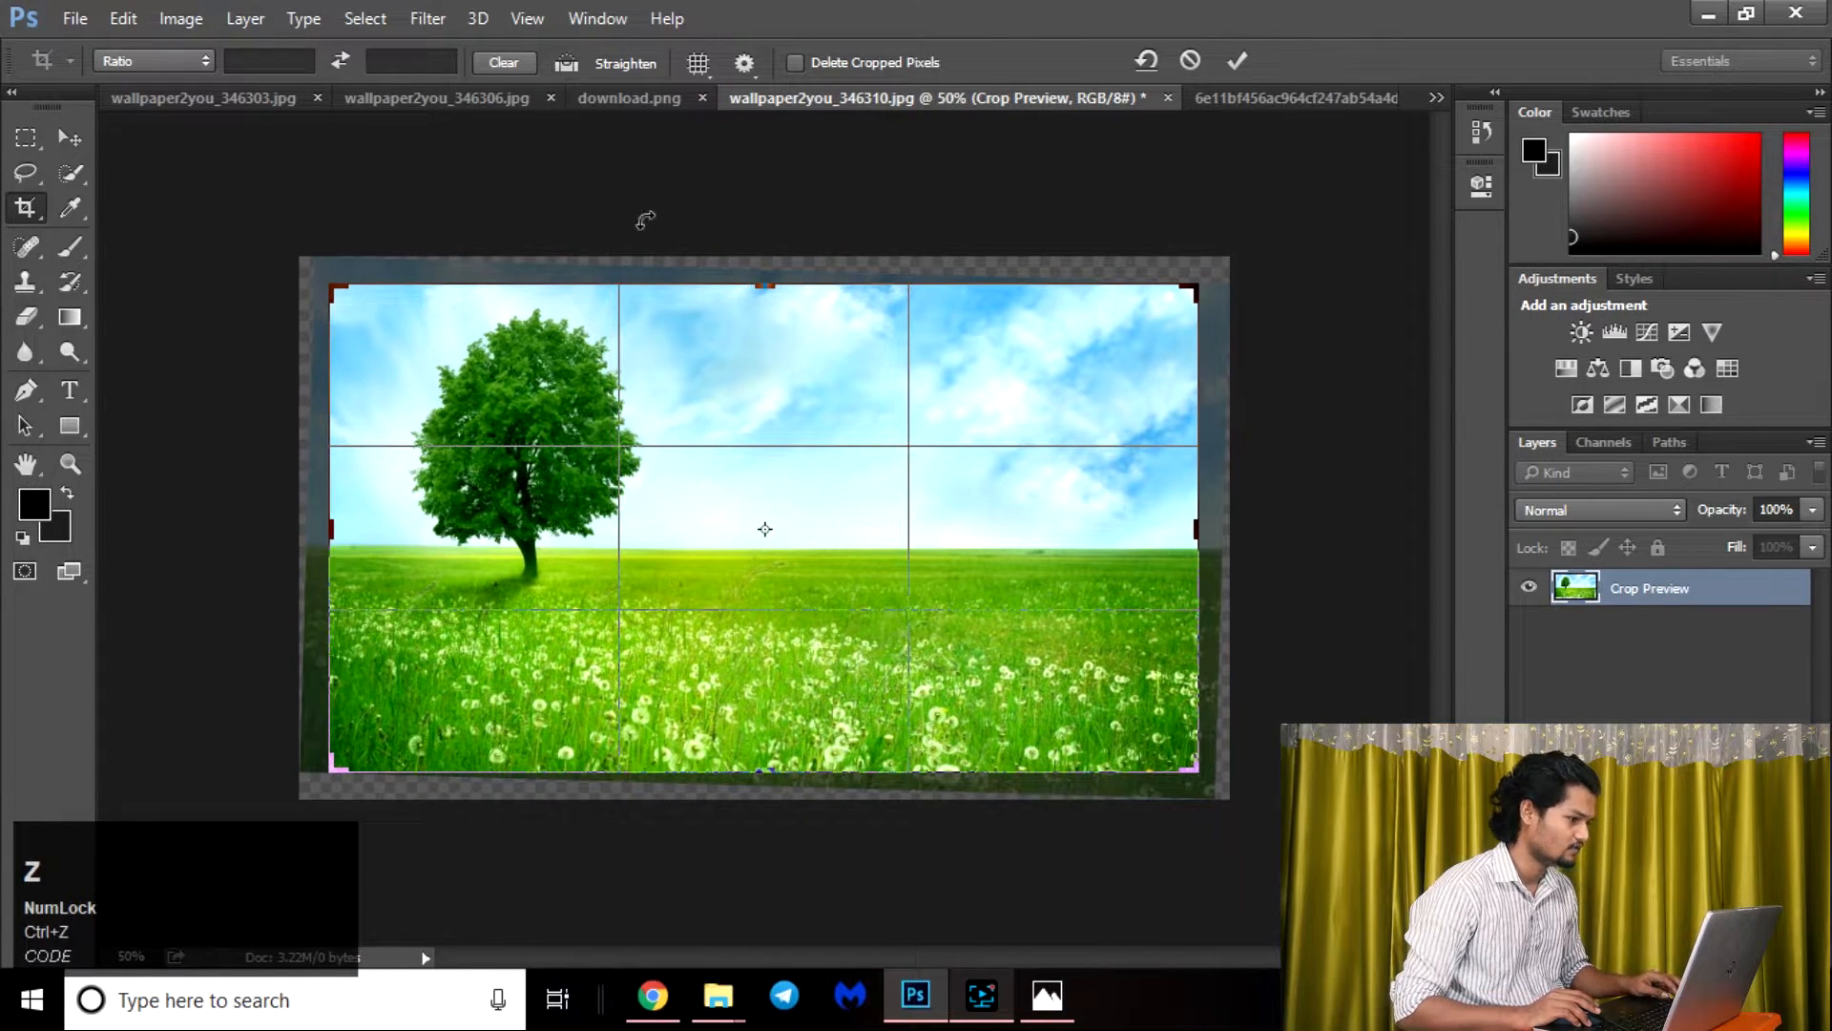
{"action": "left_click", "coordinate": [798, 61]}
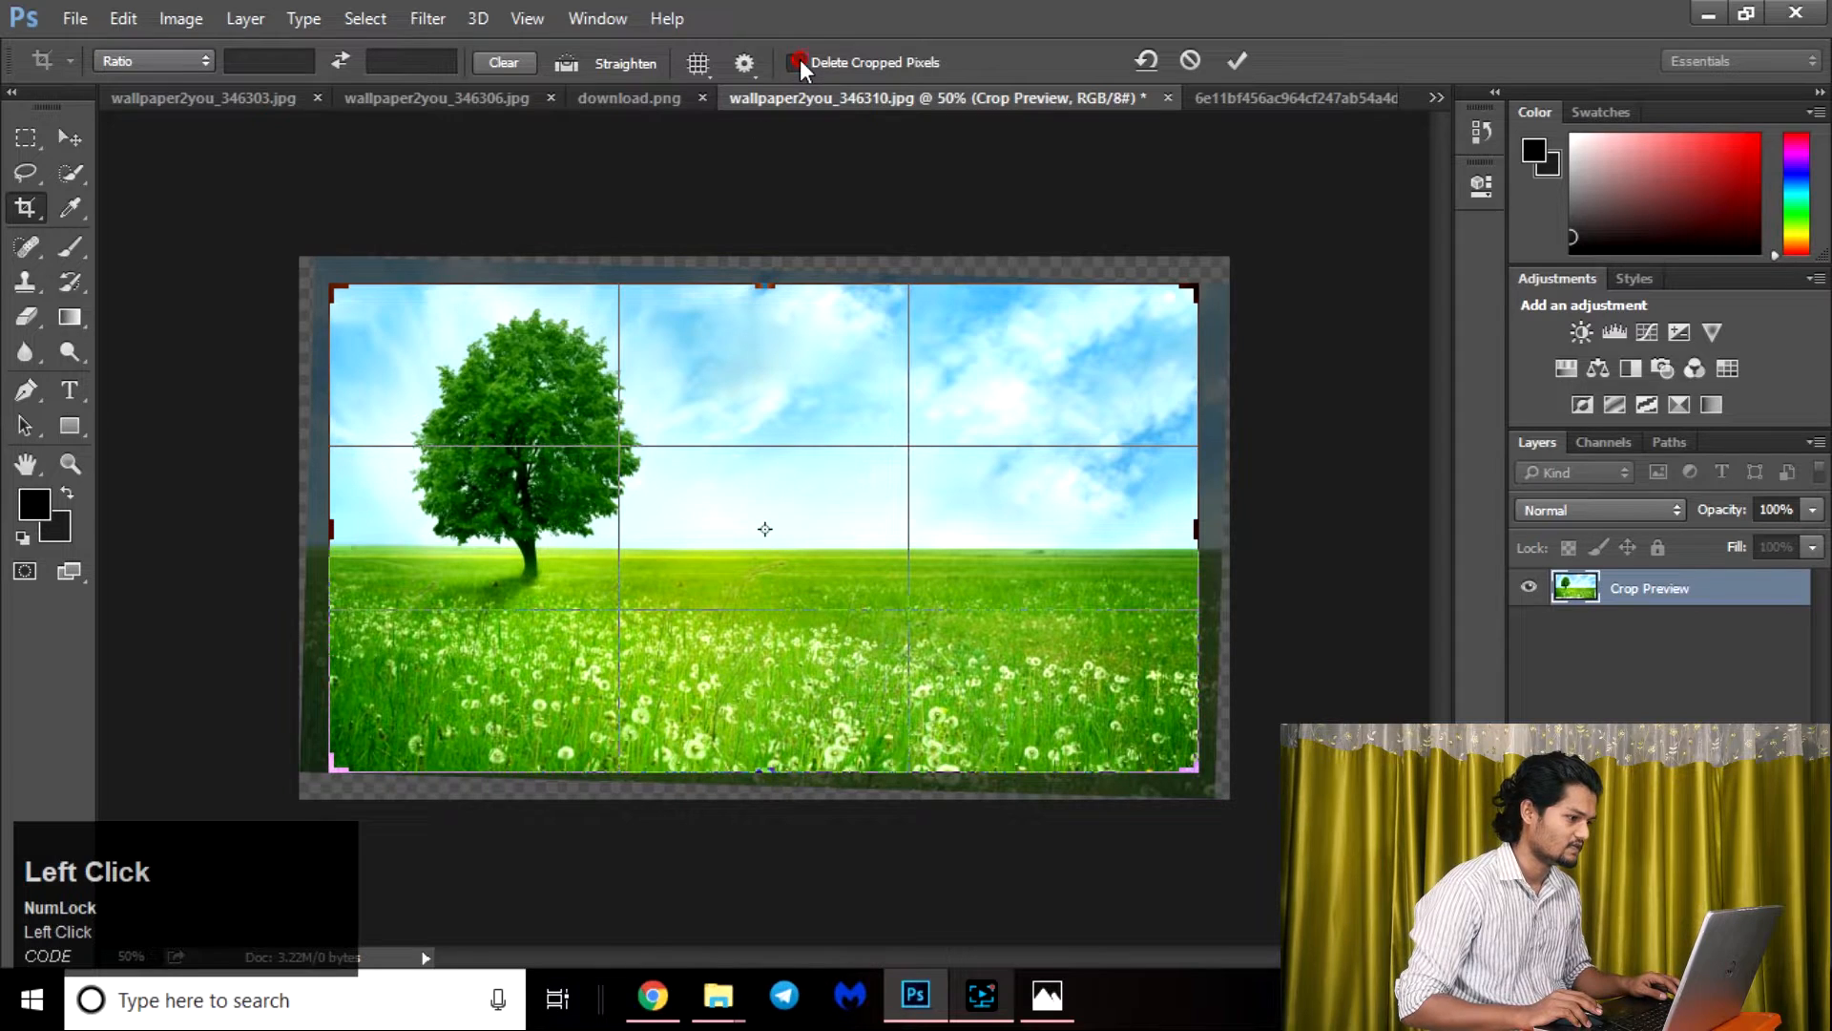
{"action": "double_click", "coordinate": [744, 342]}
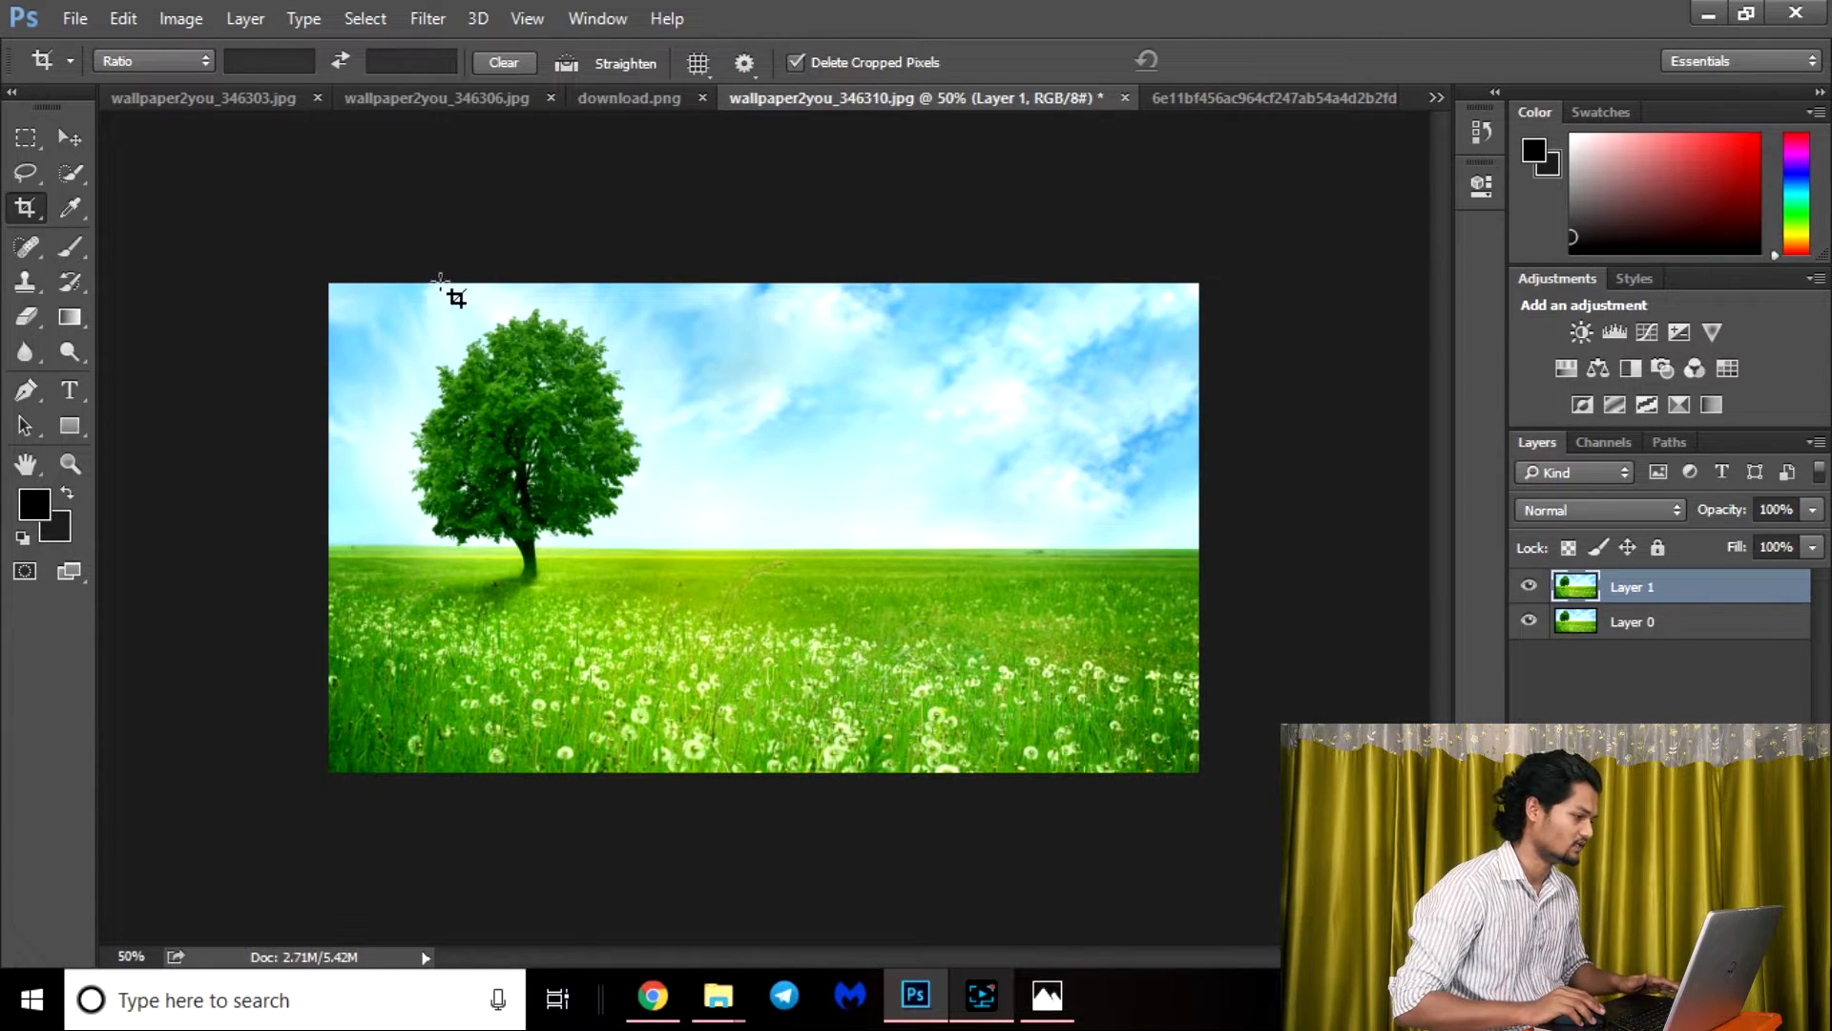
Extend a new crop frame above the straightened image's upper edge and undo the extension.
{"action": "left_click", "coordinate": [327, 278]}
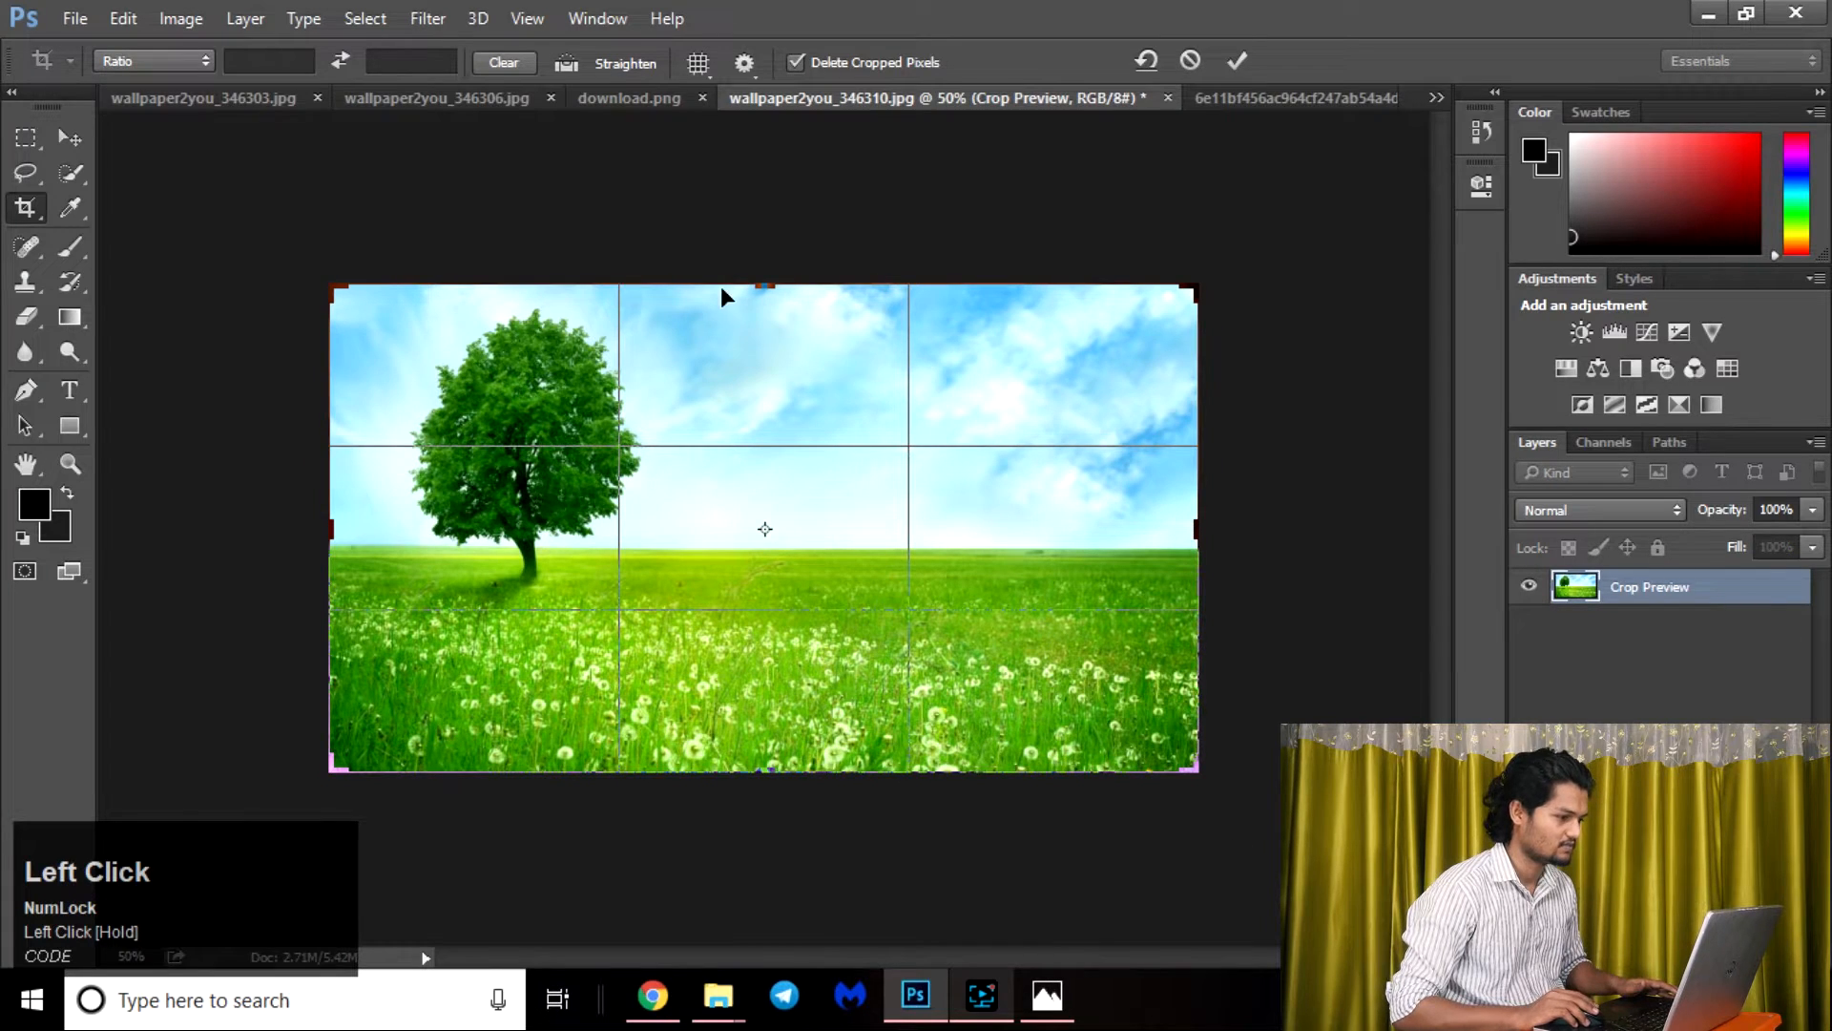
{"action": "left_click_drag", "start_coordinate": [775, 286], "coordinate": [773, 136]}
{"action": "key", "text": "ctrl+z"}
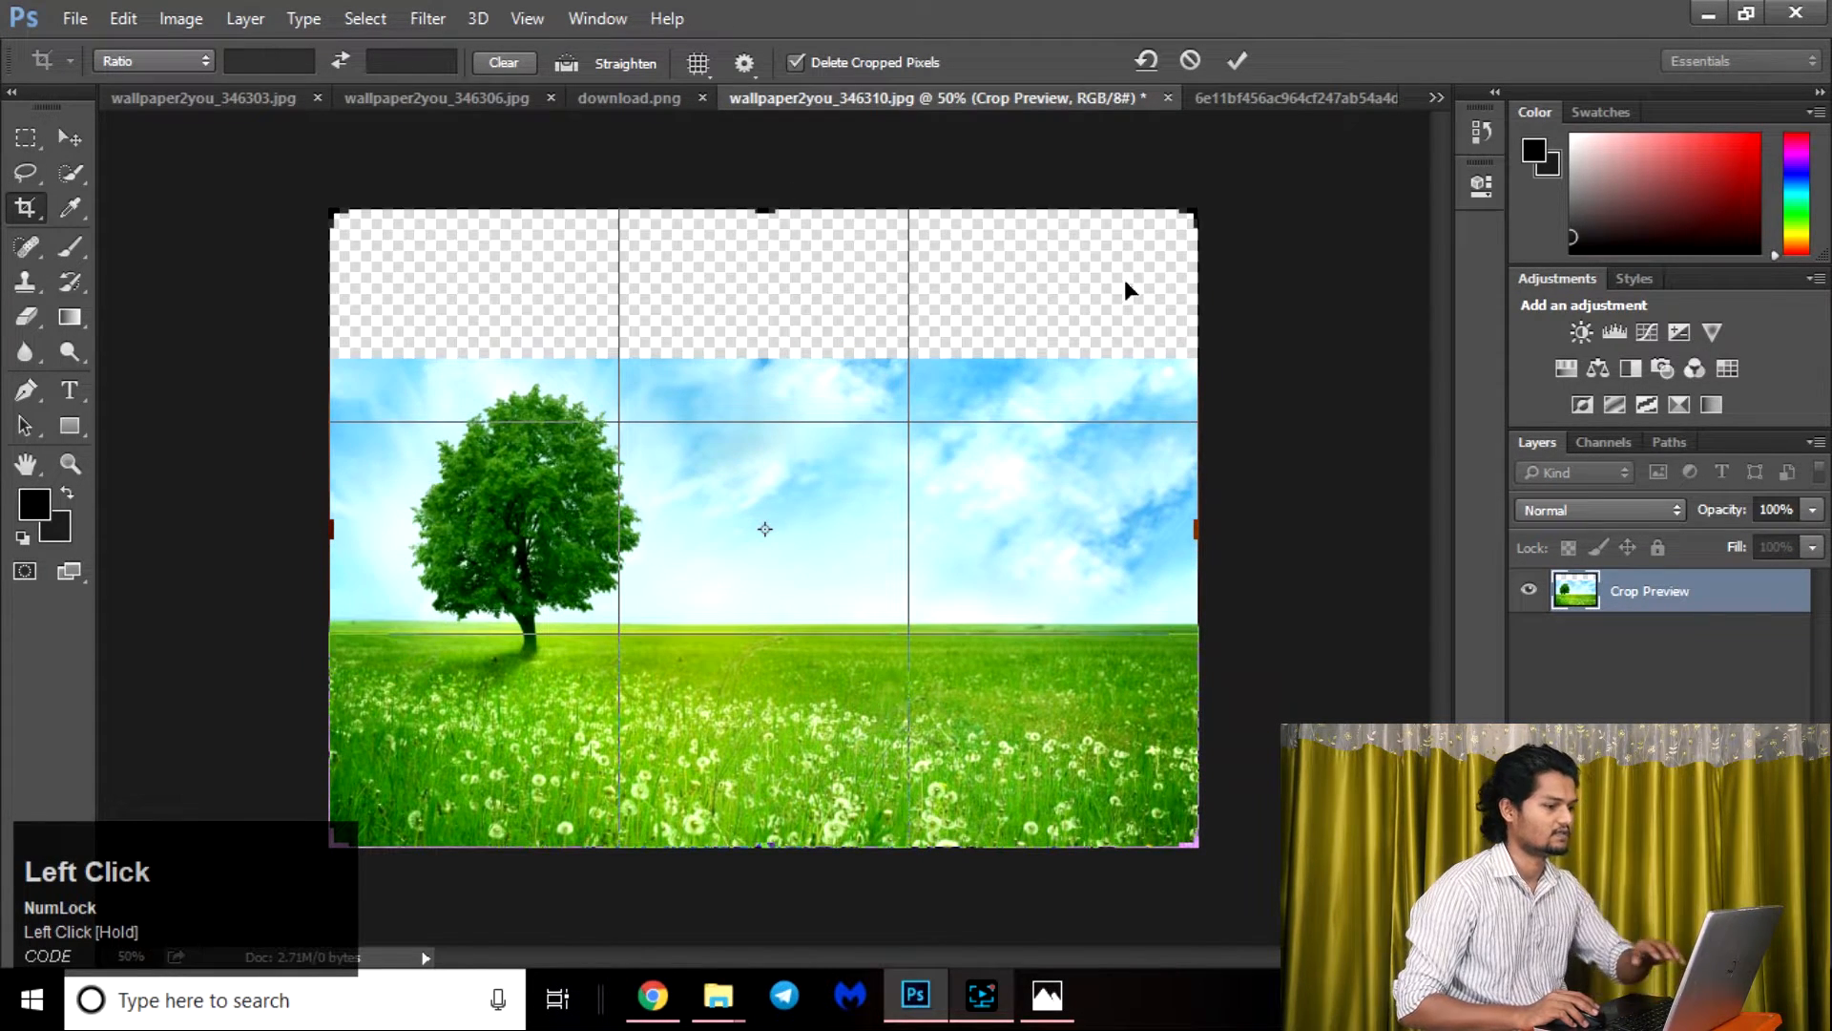
{"action": "key", "text": "ctrl+z"}
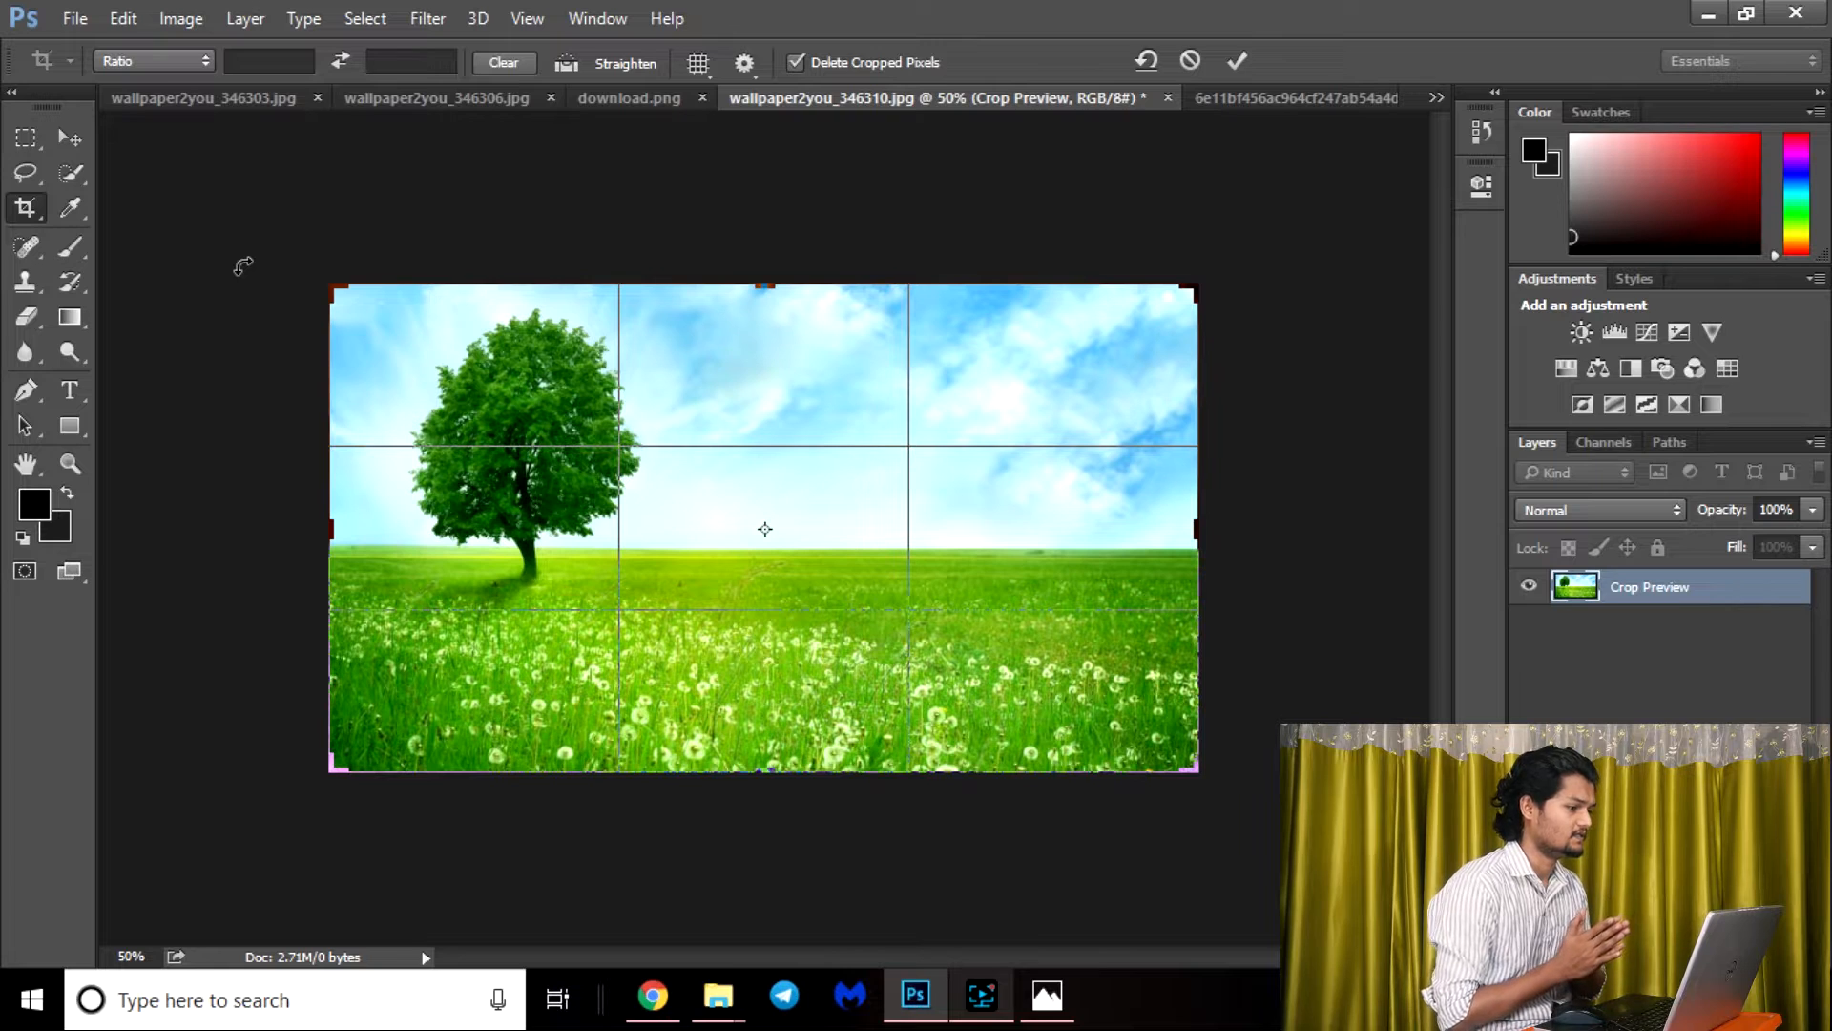
View the crop overlay options, try repositioning the image within the crop frame, and cancel the crop.
{"action": "left_click", "coordinate": [699, 63]}
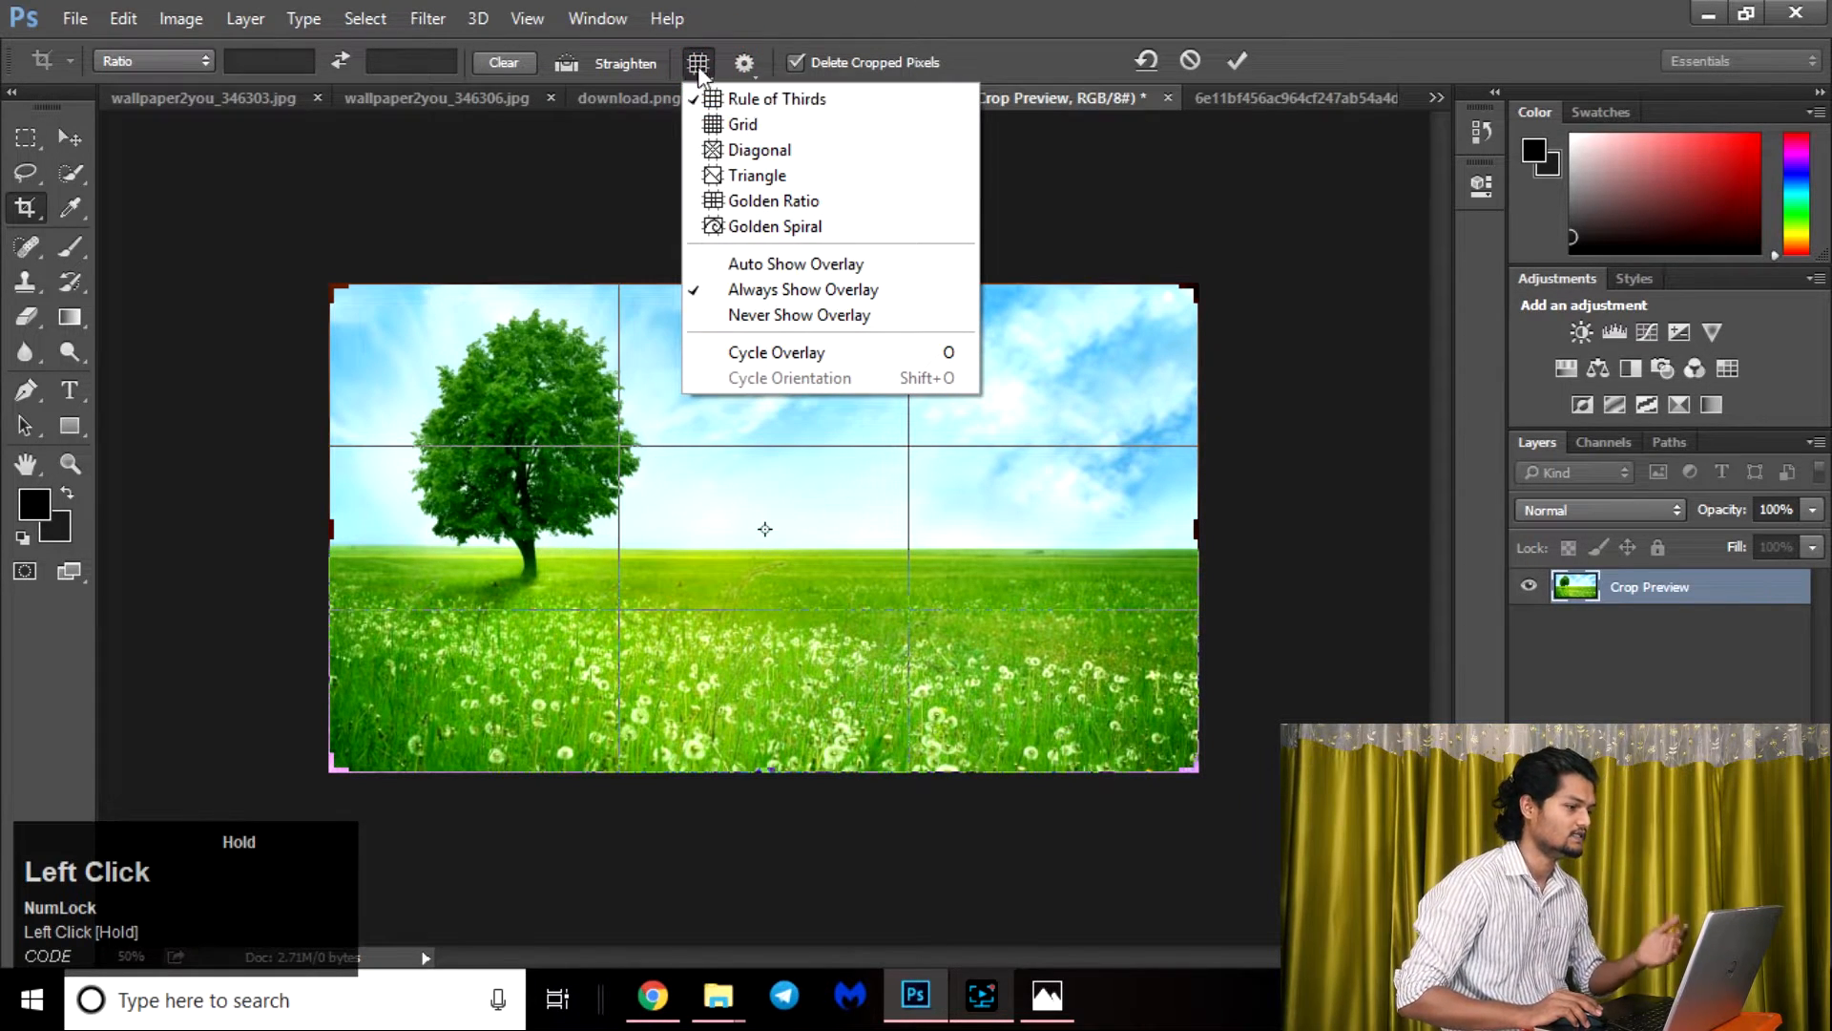
{"action": "left_click", "coordinate": [457, 382]}
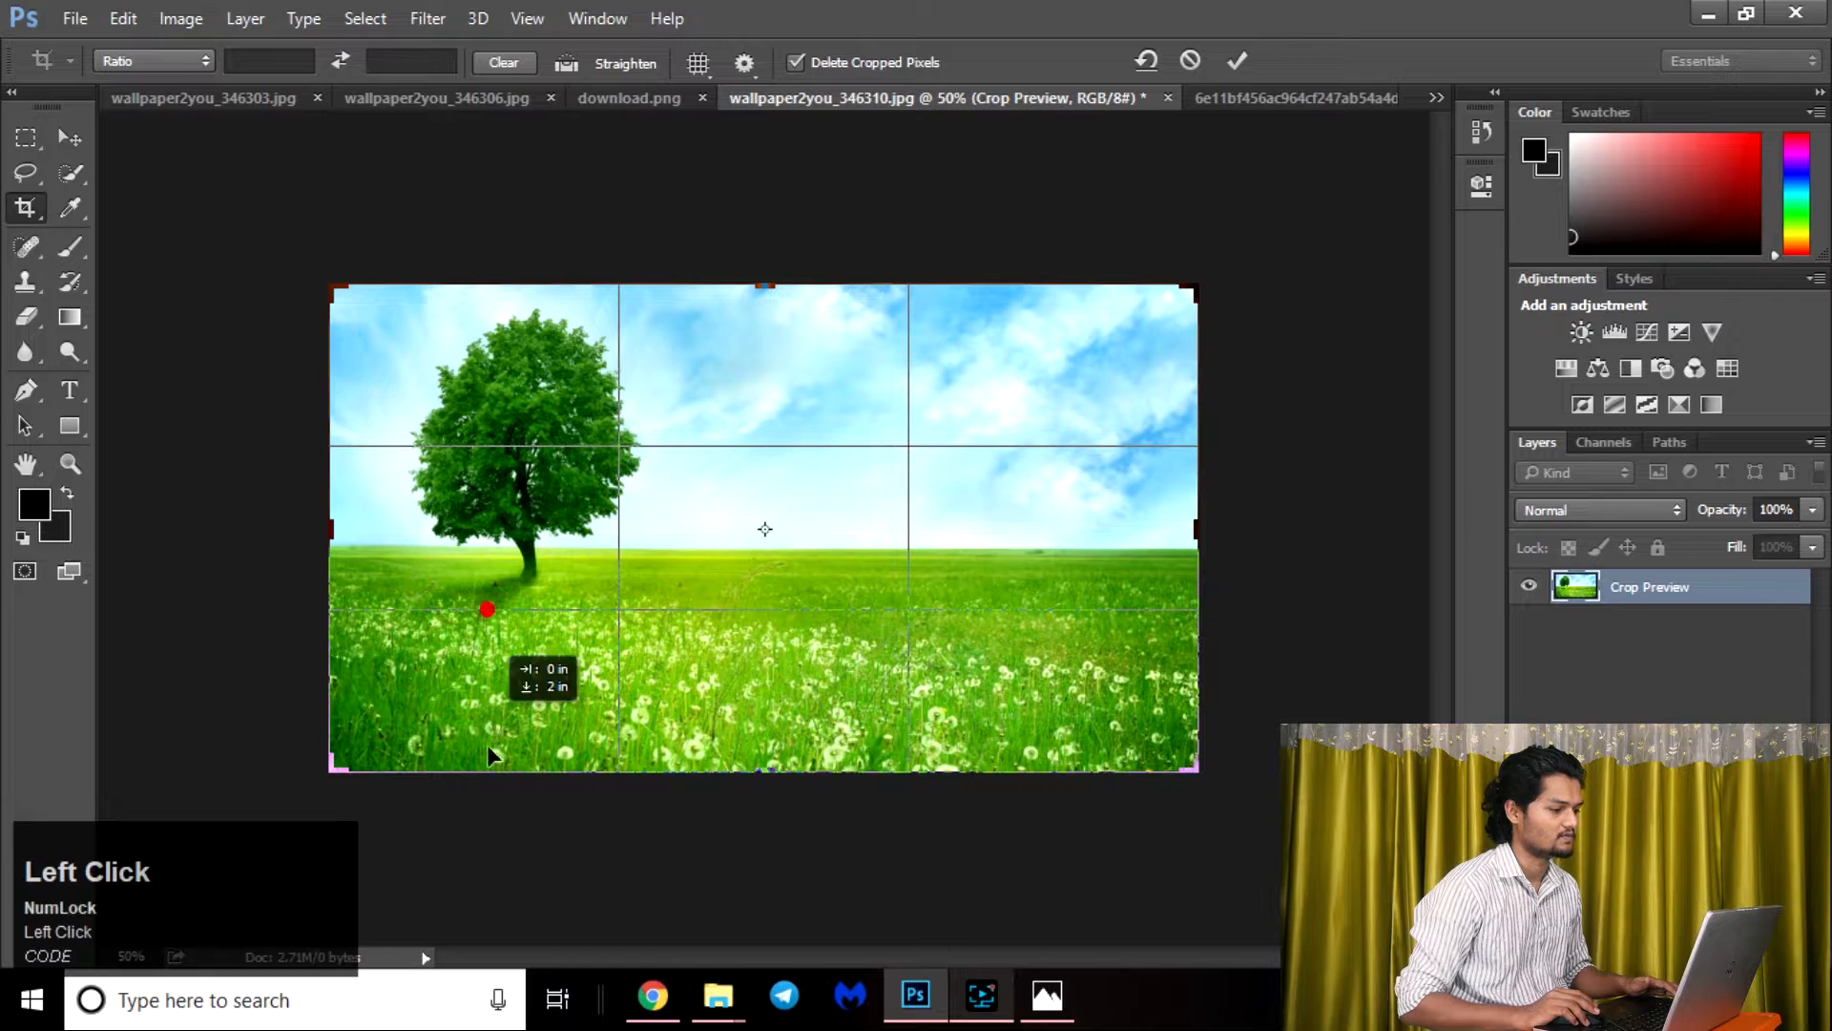
{"action": "left_click_drag", "start_coordinate": [490, 611], "coordinate": [719, 478]}
{"action": "key", "text": "ctrl+z"}
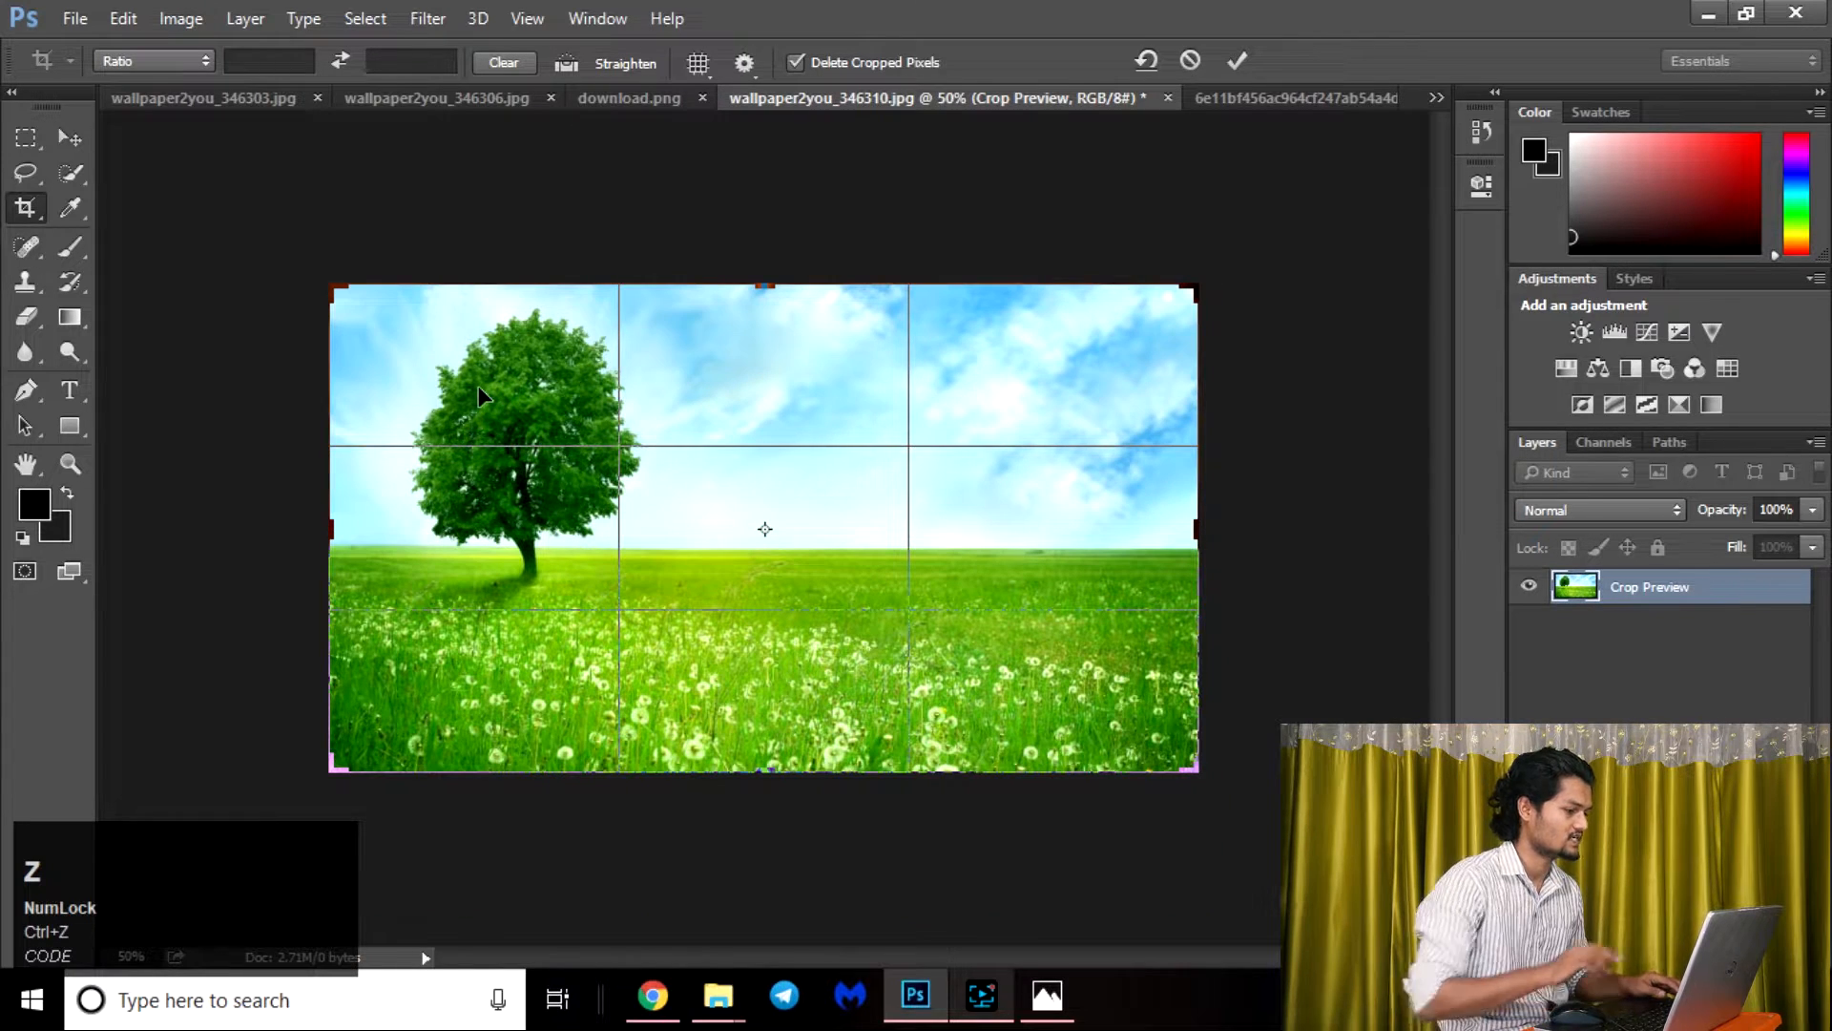
{"action": "left_click_drag", "start_coordinate": [535, 239], "coordinate": [506, 264]}
{"action": "key", "text": "Escape"}
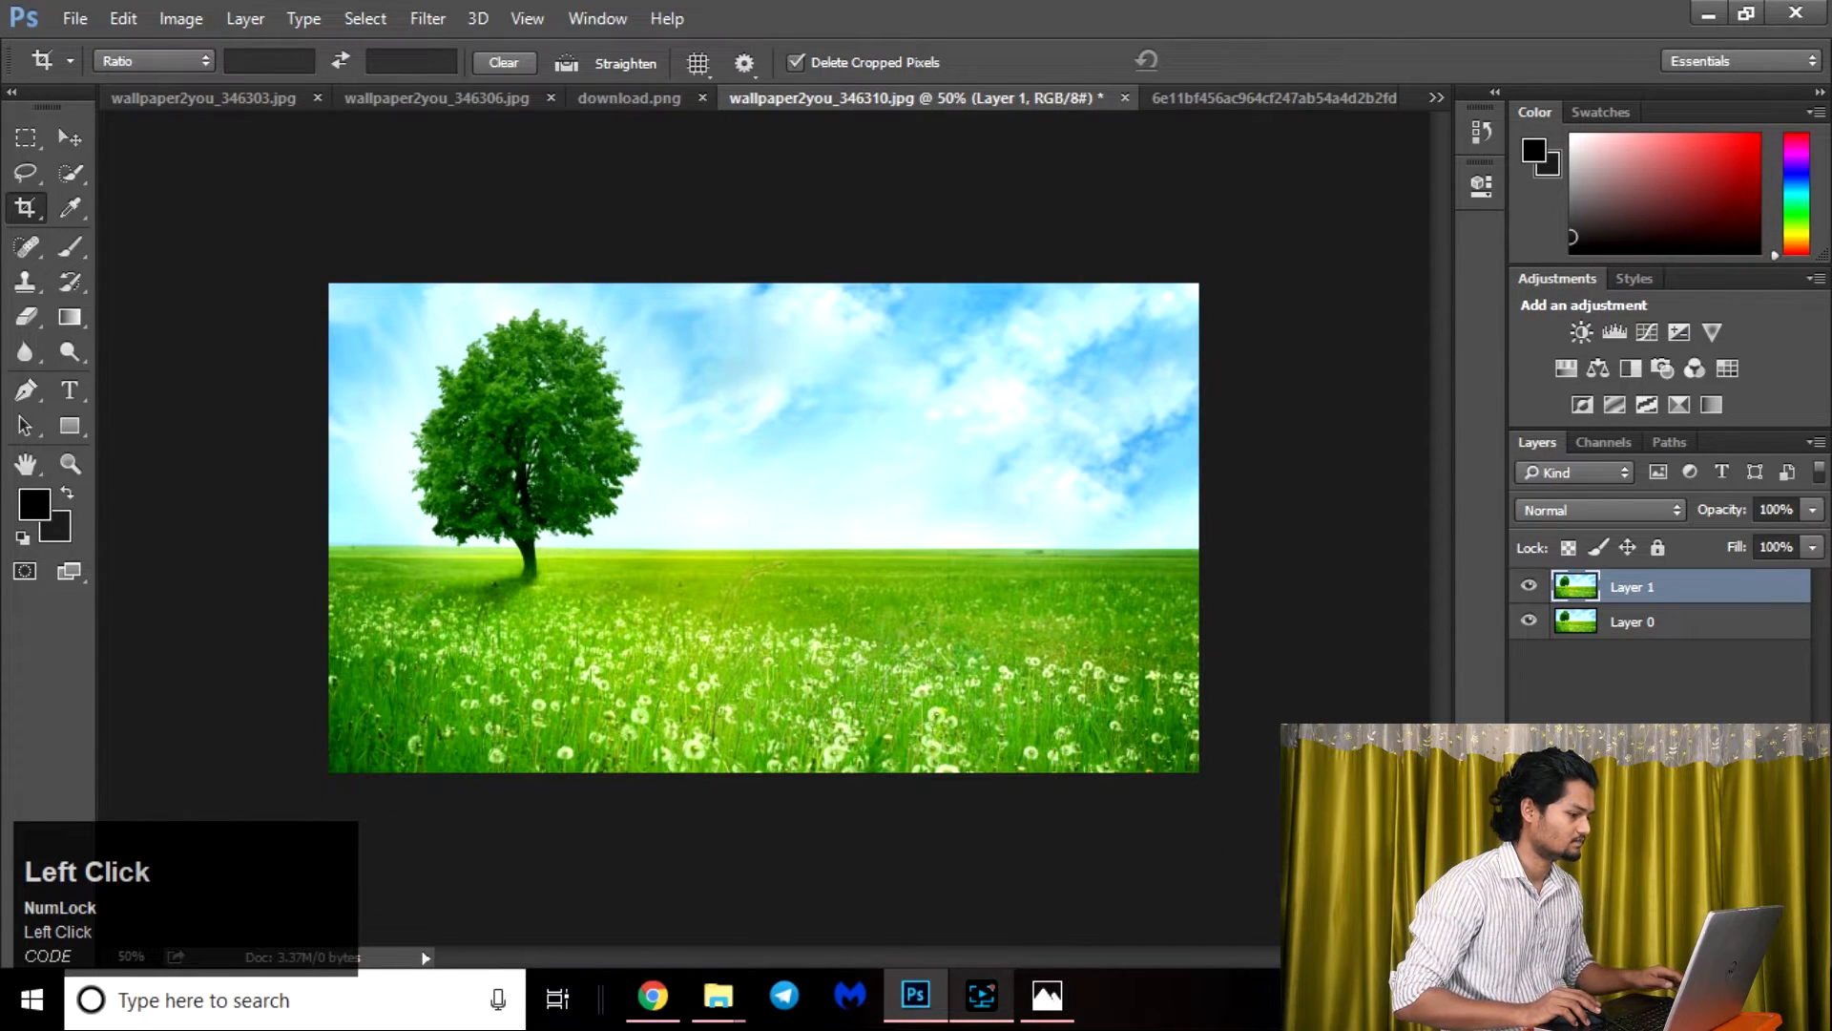
Start a crop frame over the whole image and set its overlay to Grid.
{"action": "left_click", "coordinate": [707, 76]}
{"action": "left_click", "coordinate": [764, 148]}
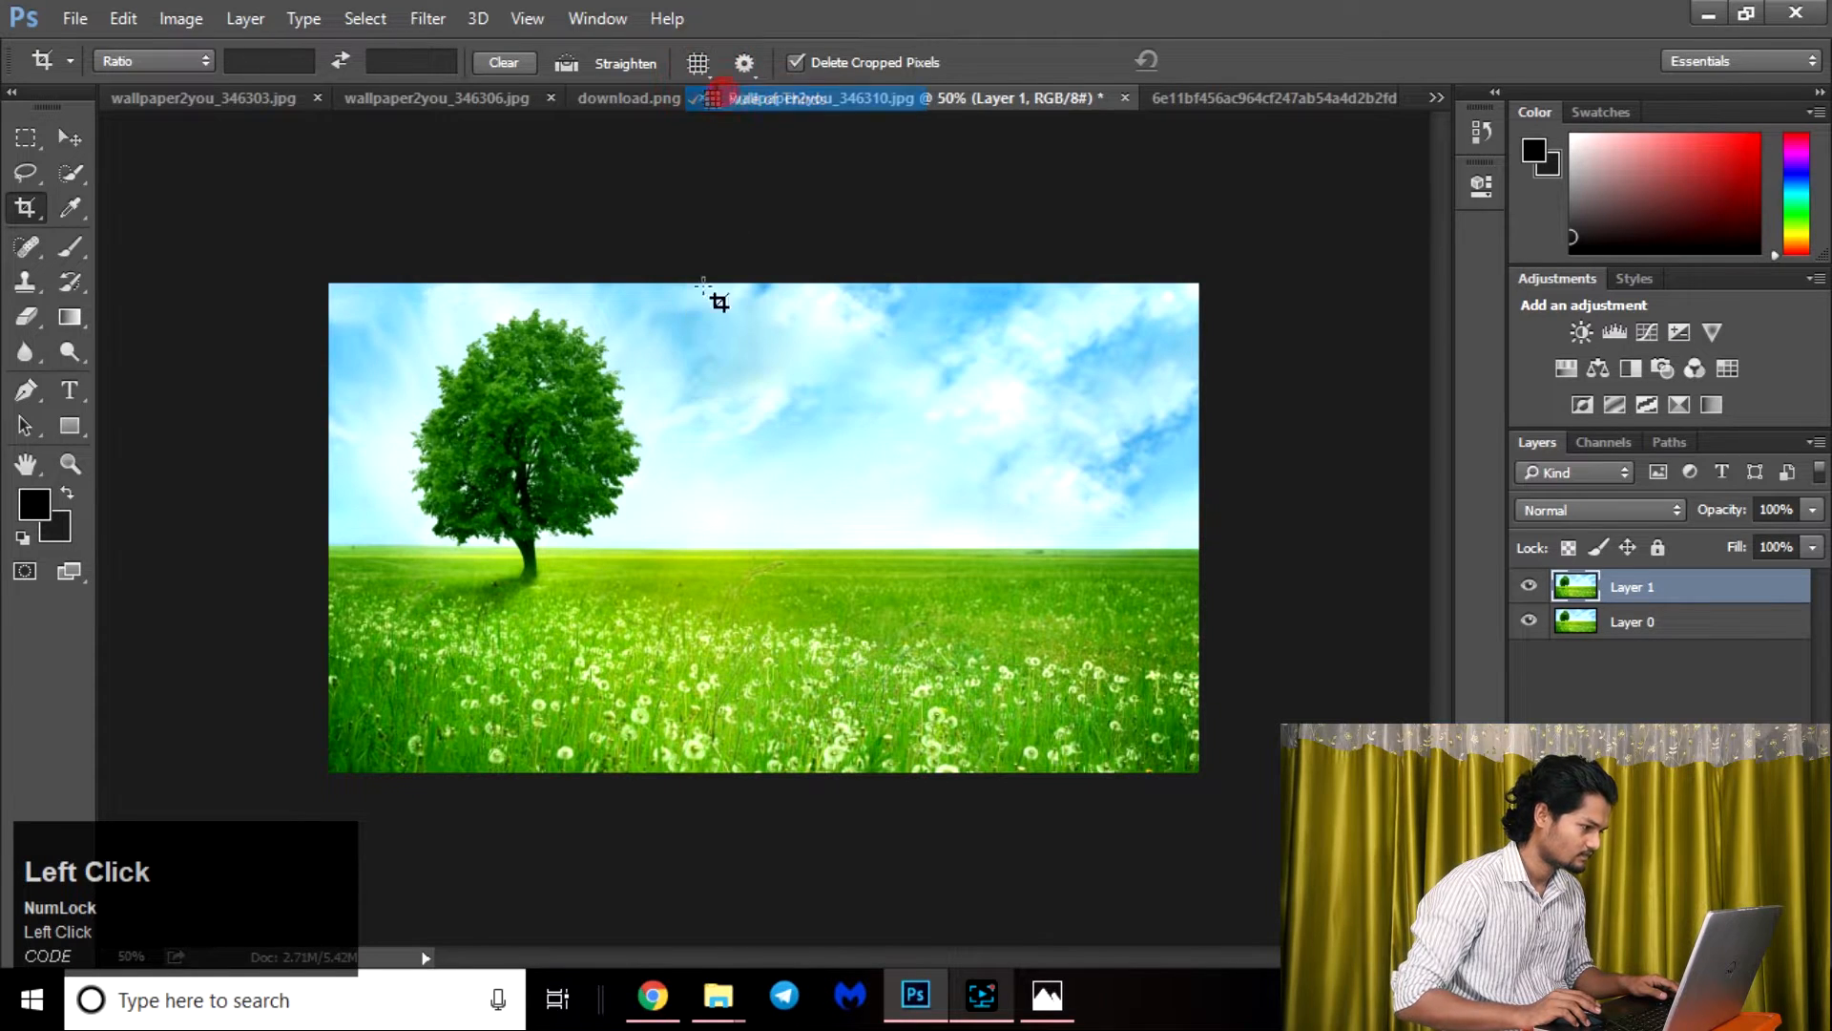
{"action": "left_click_drag", "start_coordinate": [363, 300], "coordinate": [1204, 778]}
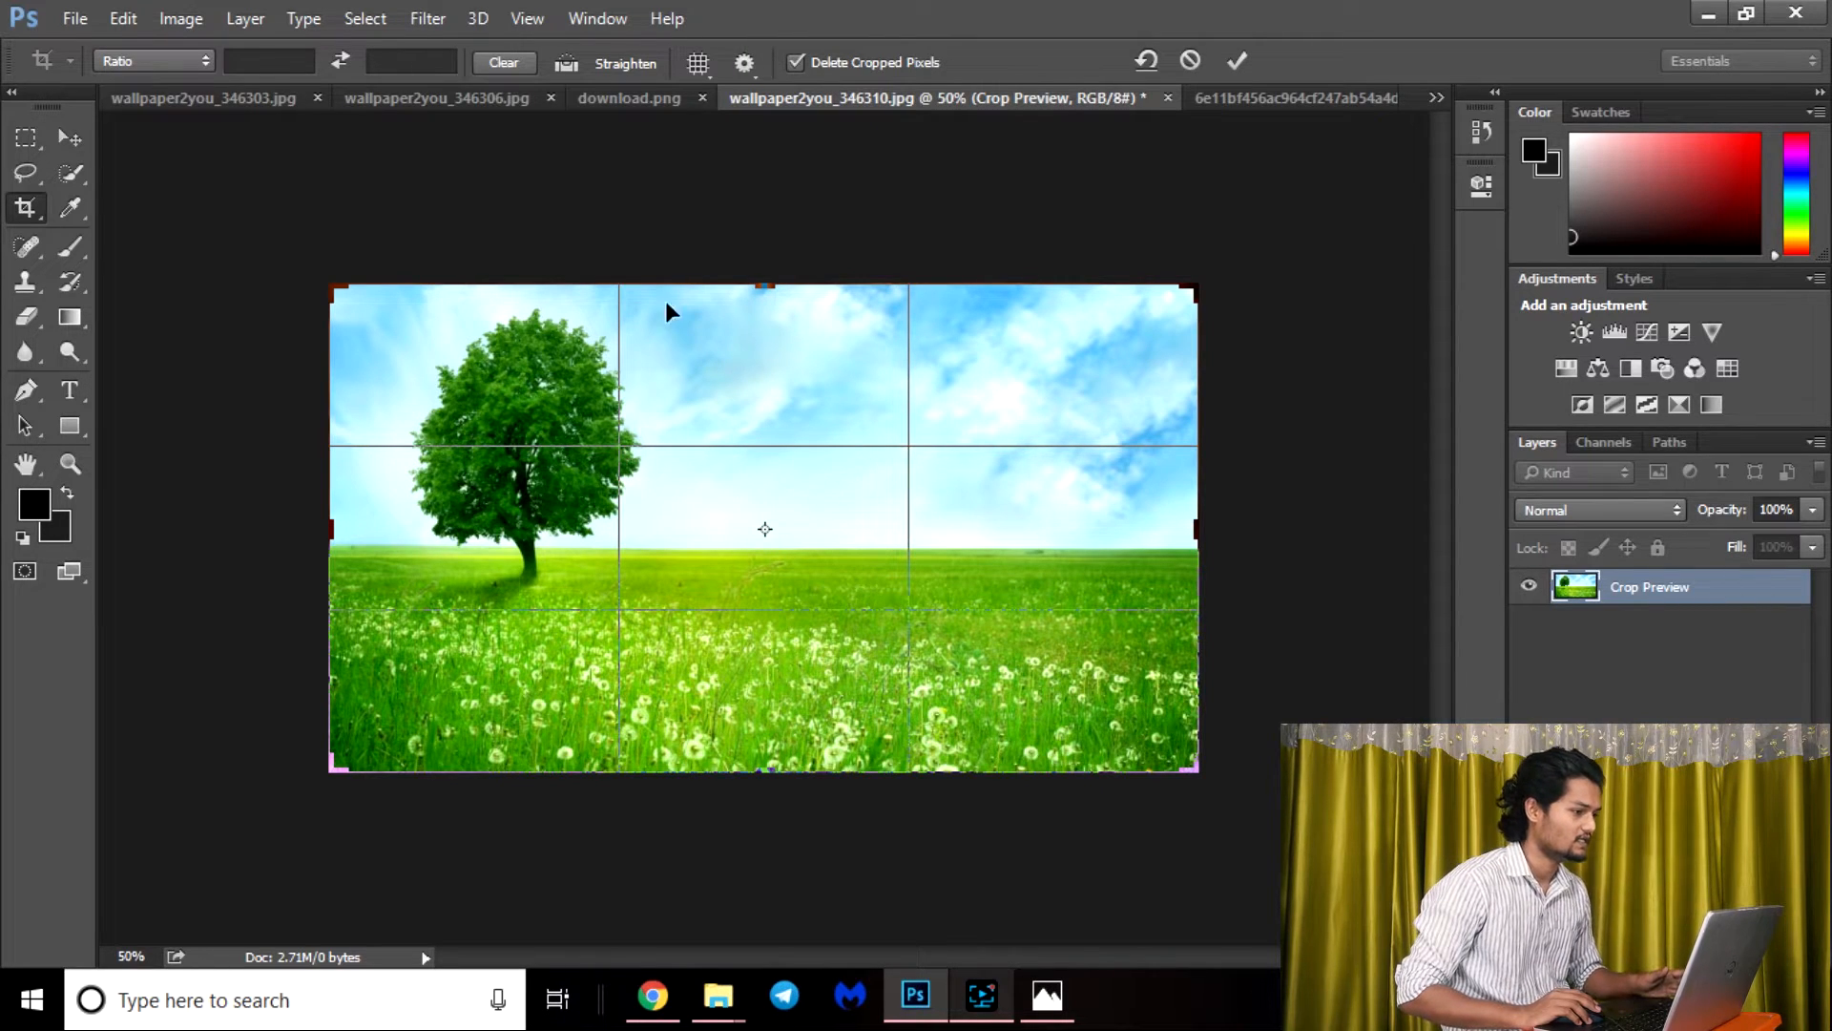
{"action": "left_click", "coordinate": [701, 63]}
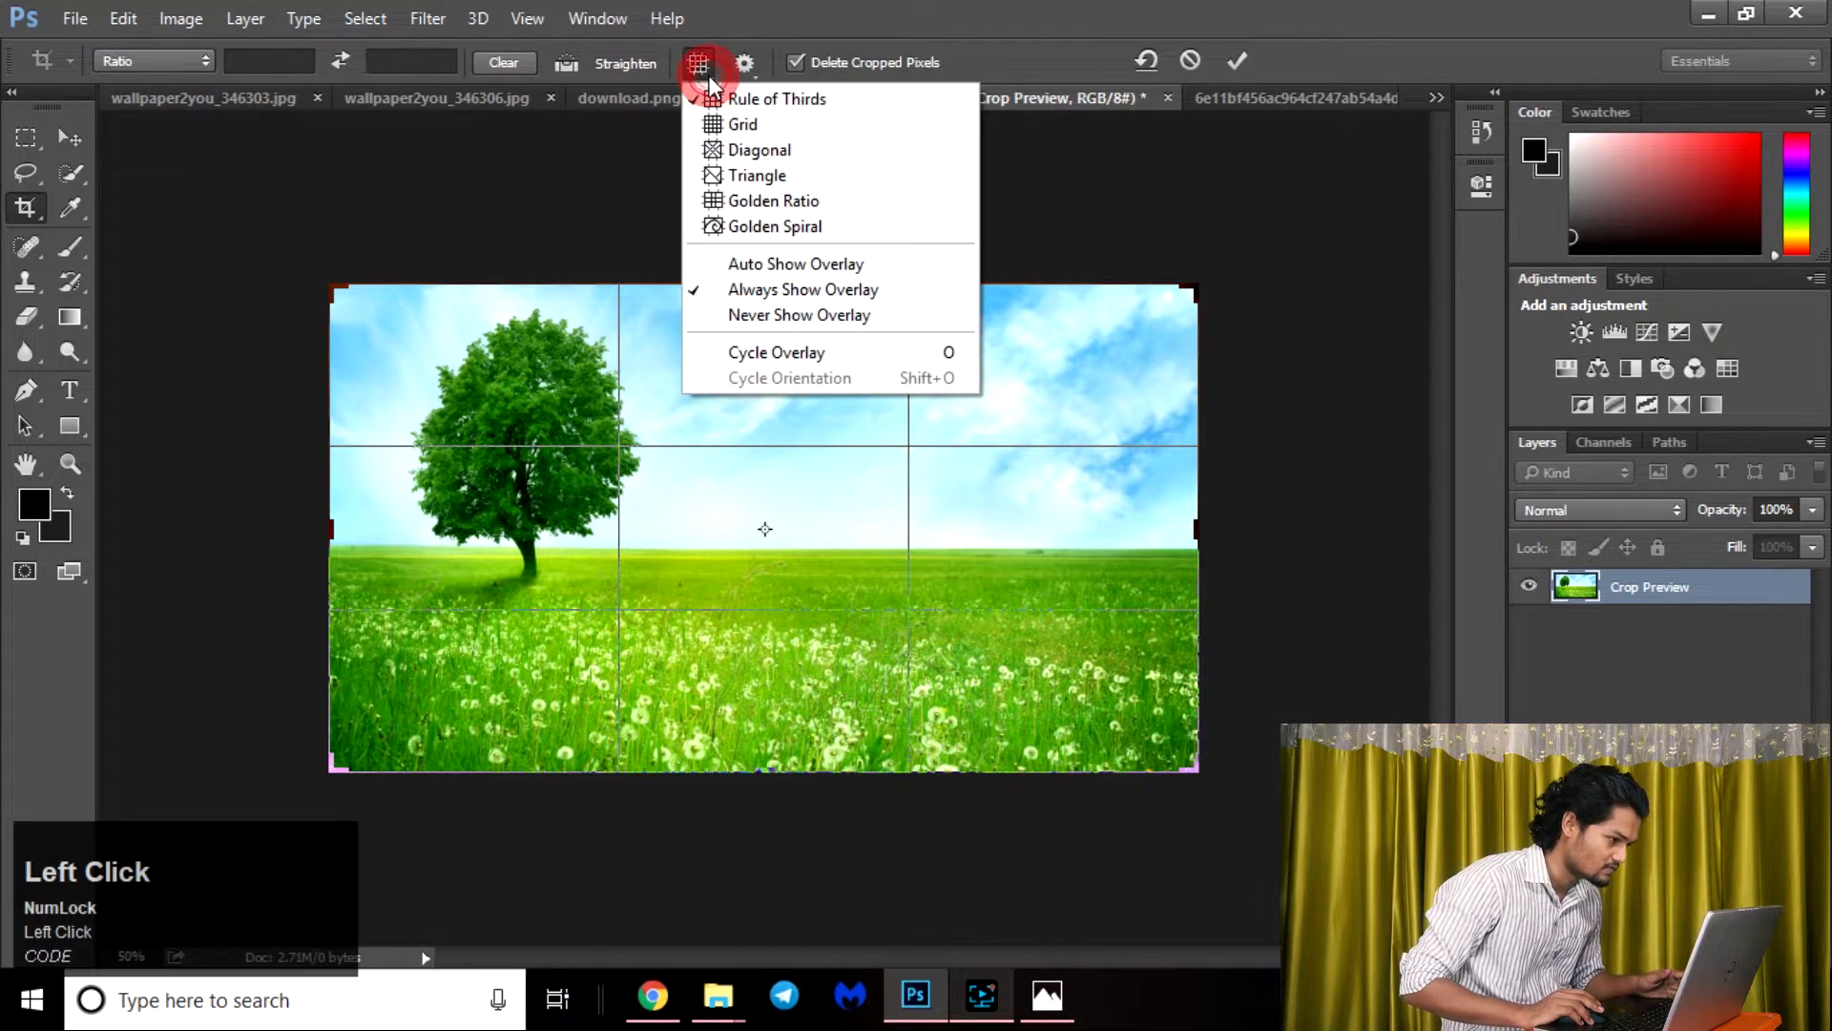
{"action": "left_click", "coordinate": [733, 125]}
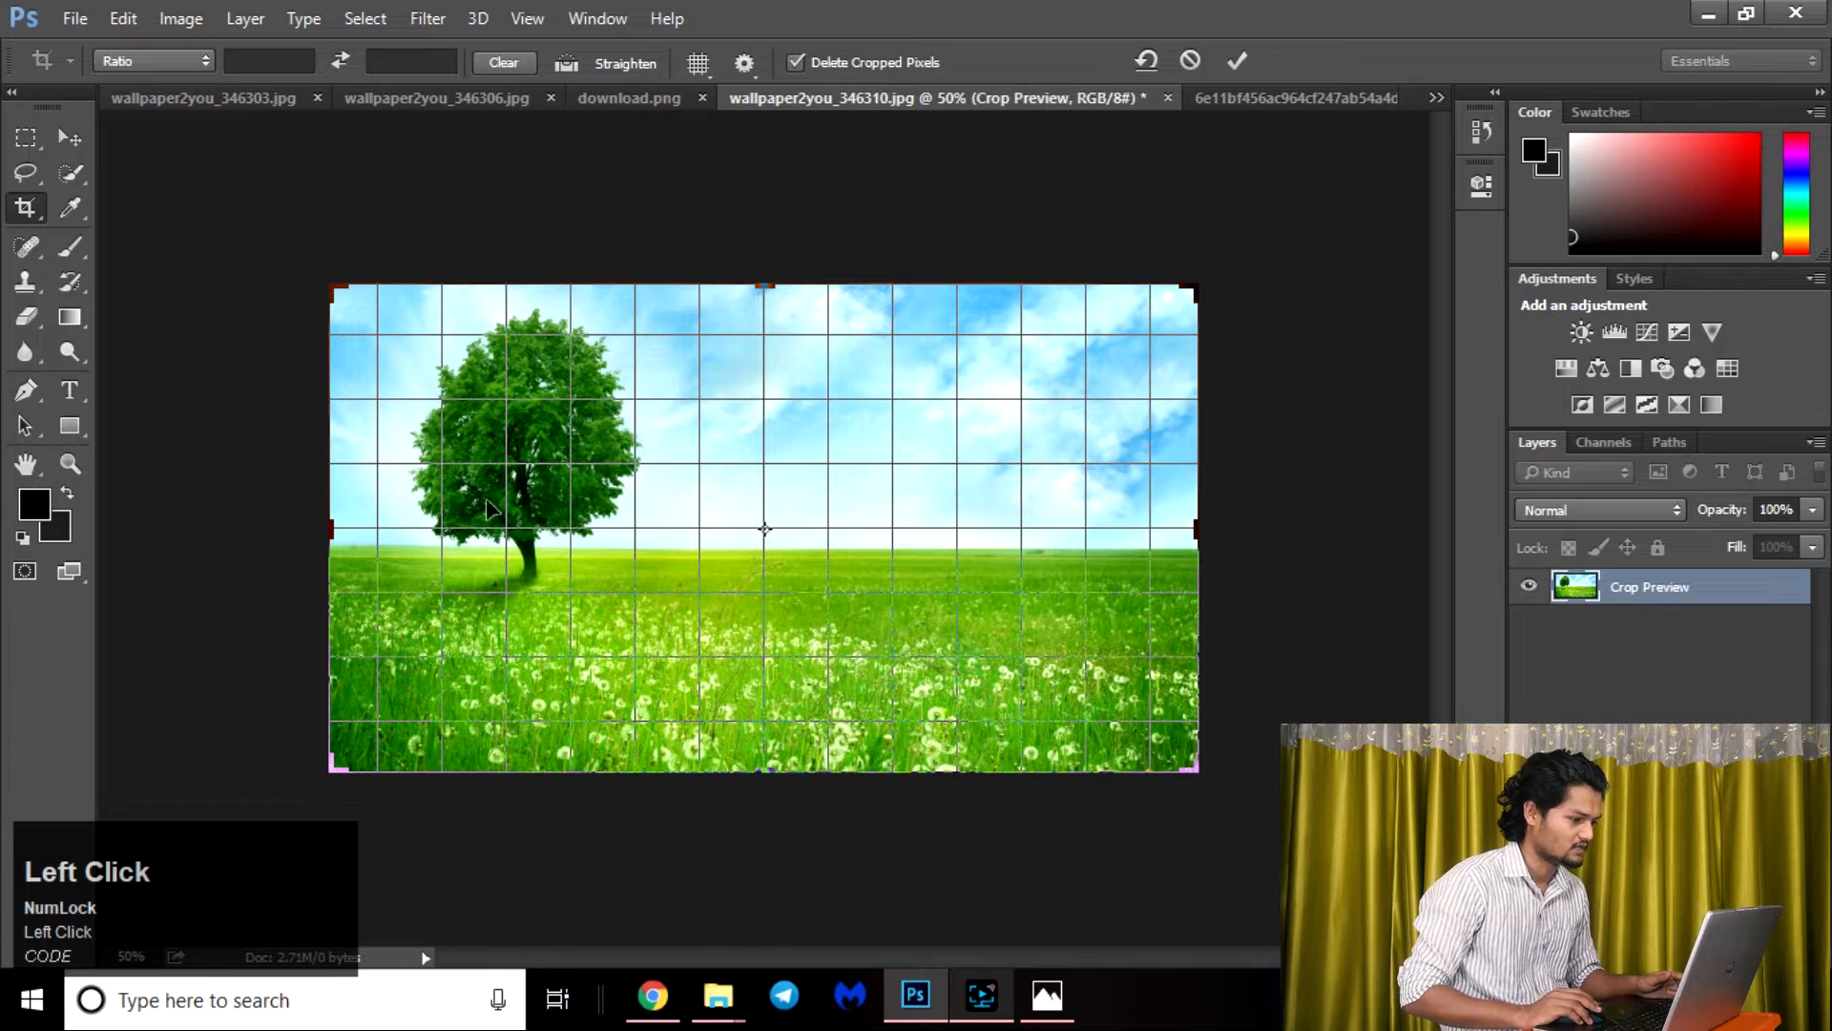
Switch the crop overlay through Diagonal and Triangle to Golden Ratio.
{"action": "left_click", "coordinate": [699, 63]}
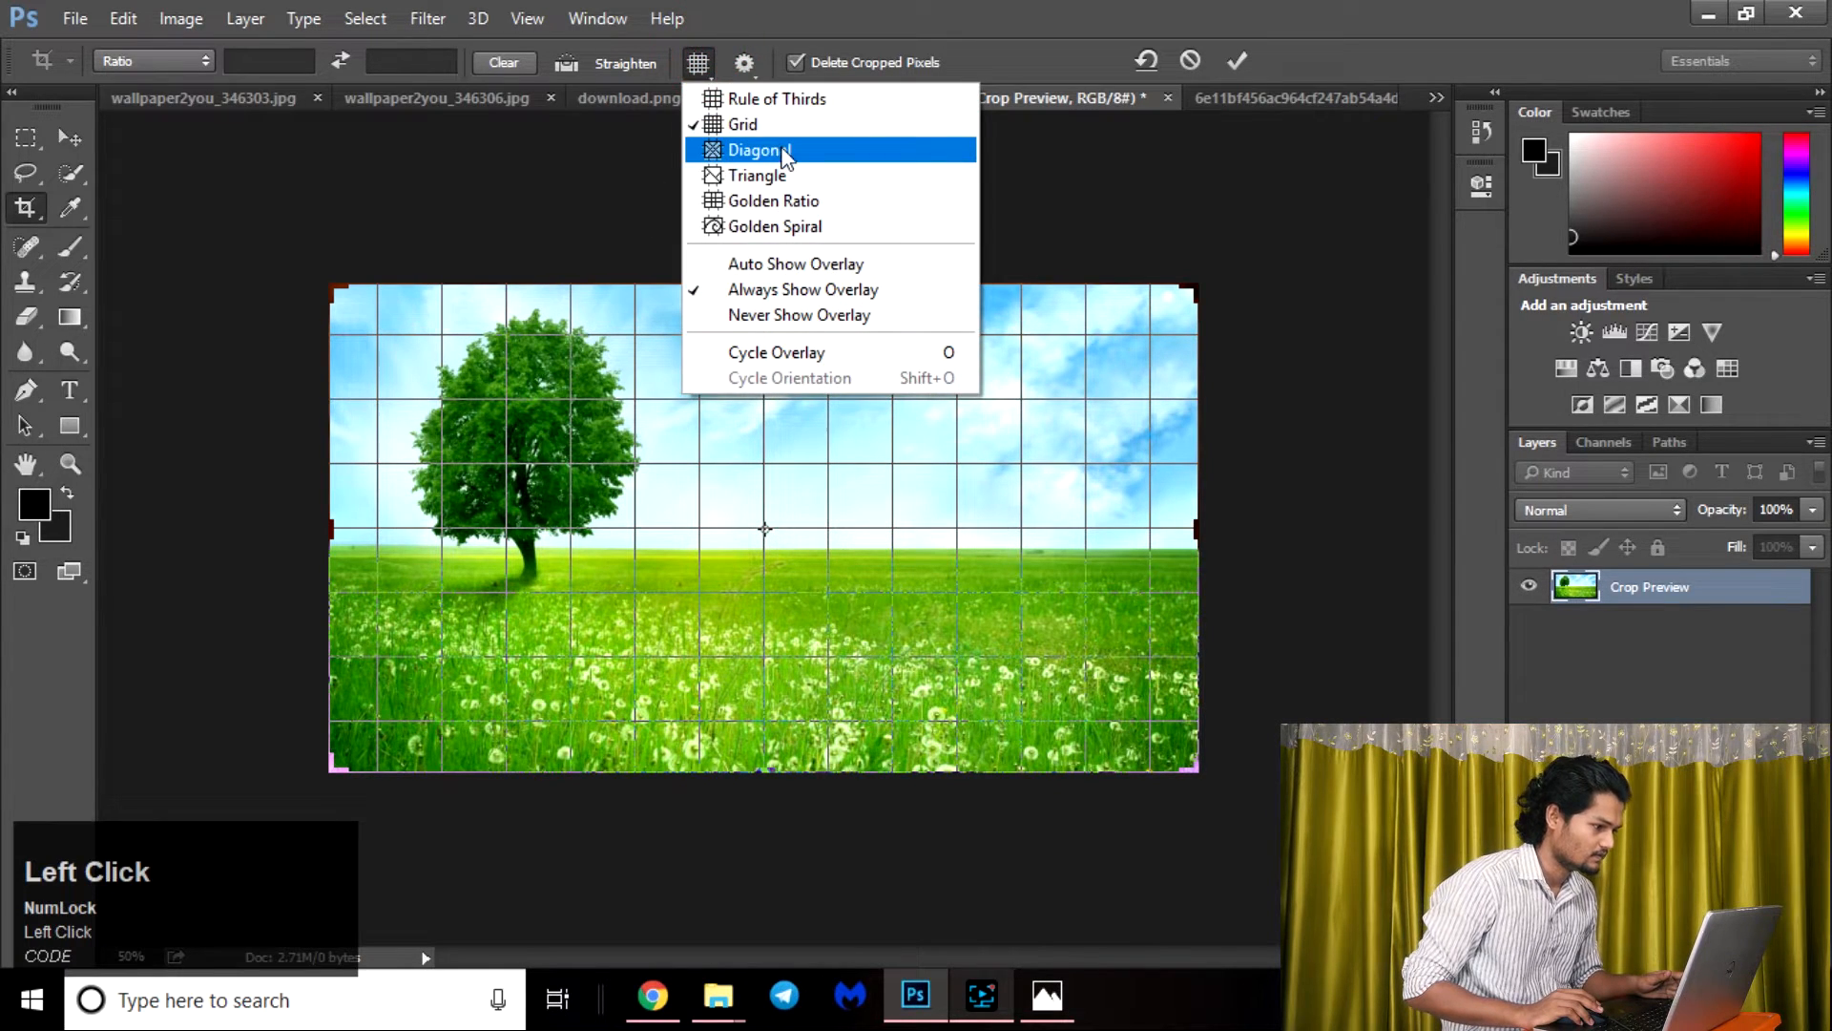
{"action": "left_click", "coordinate": [784, 151]}
{"action": "left_click", "coordinate": [700, 63]}
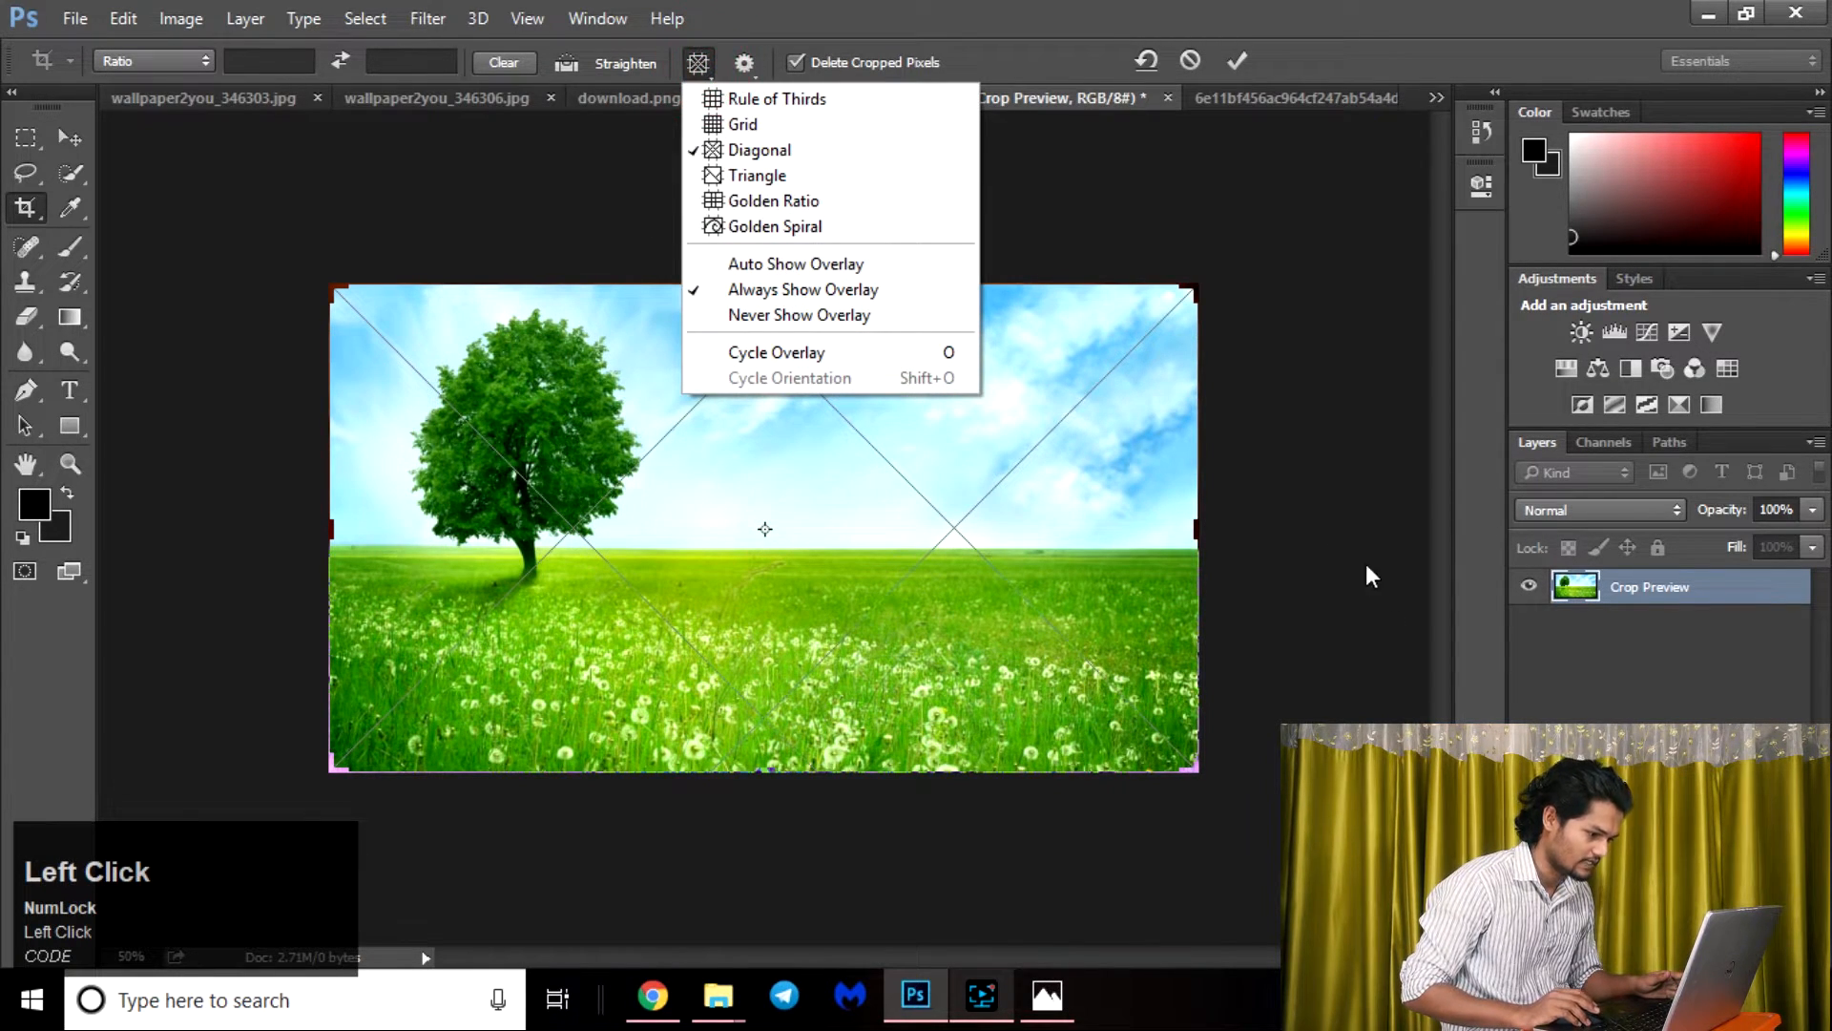
{"action": "left_click", "coordinate": [764, 176]}
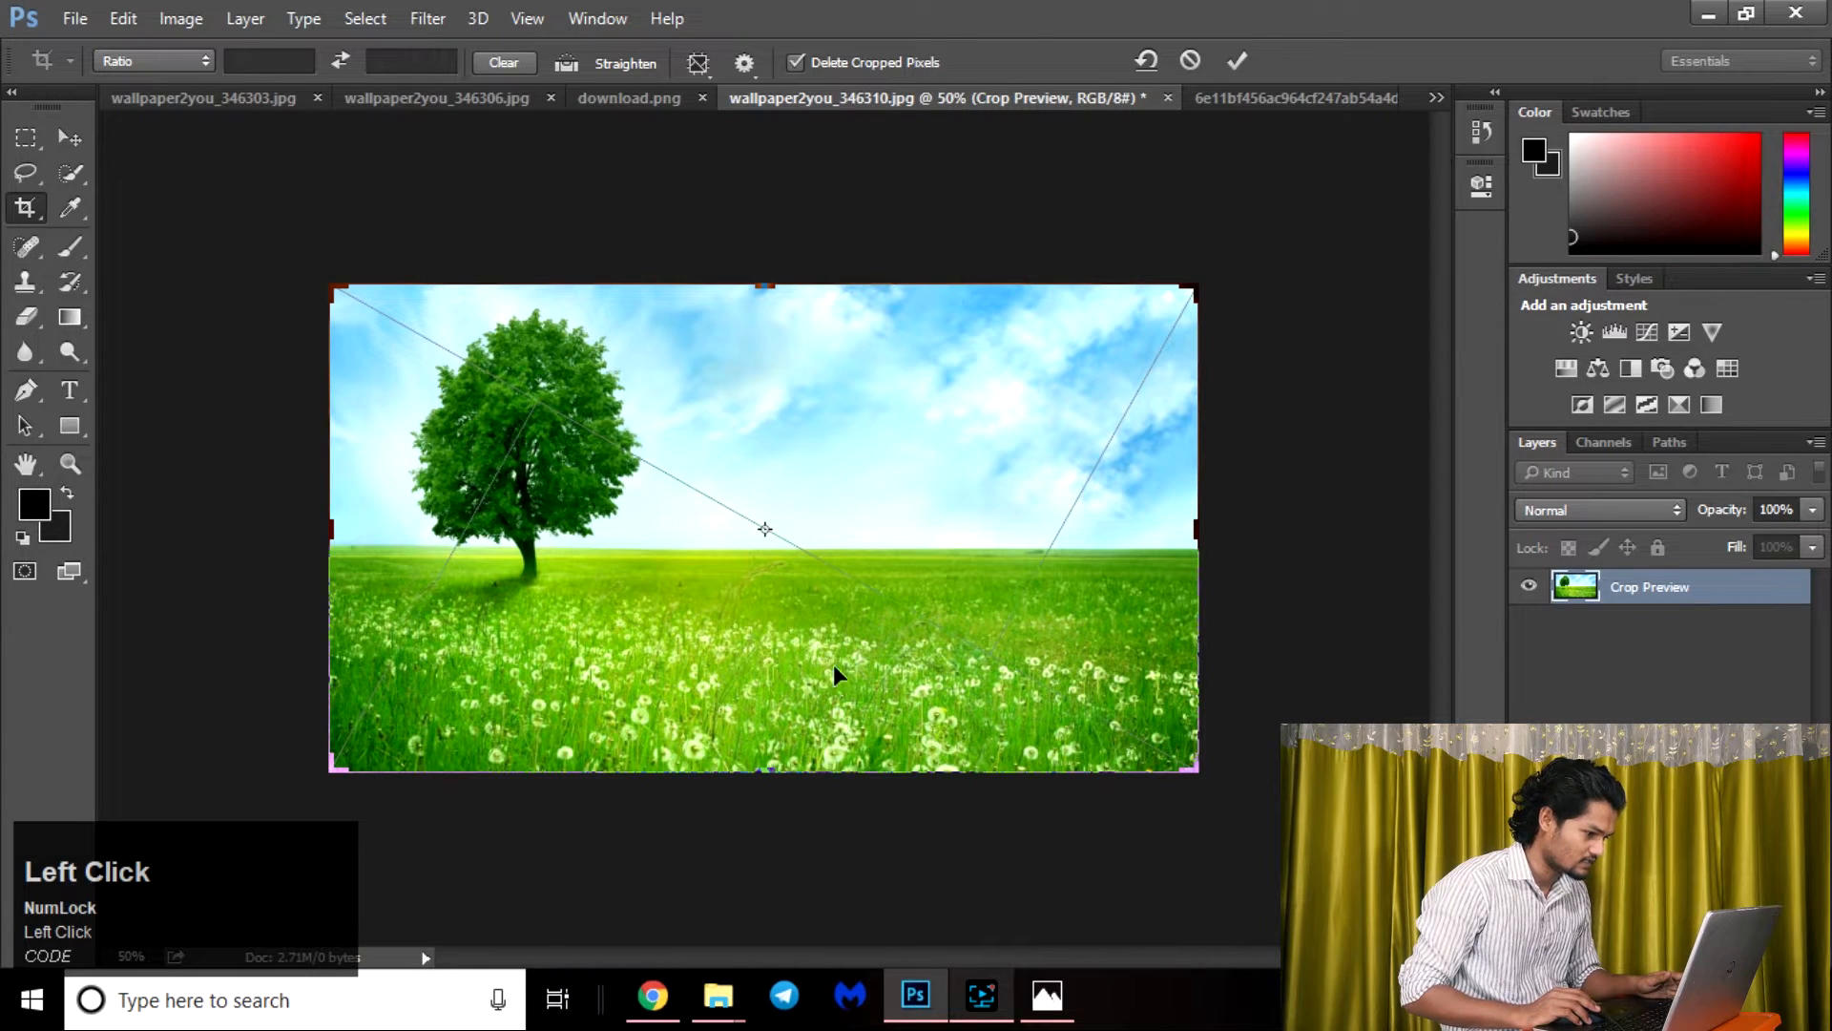
{"action": "left_click", "coordinate": [707, 67]}
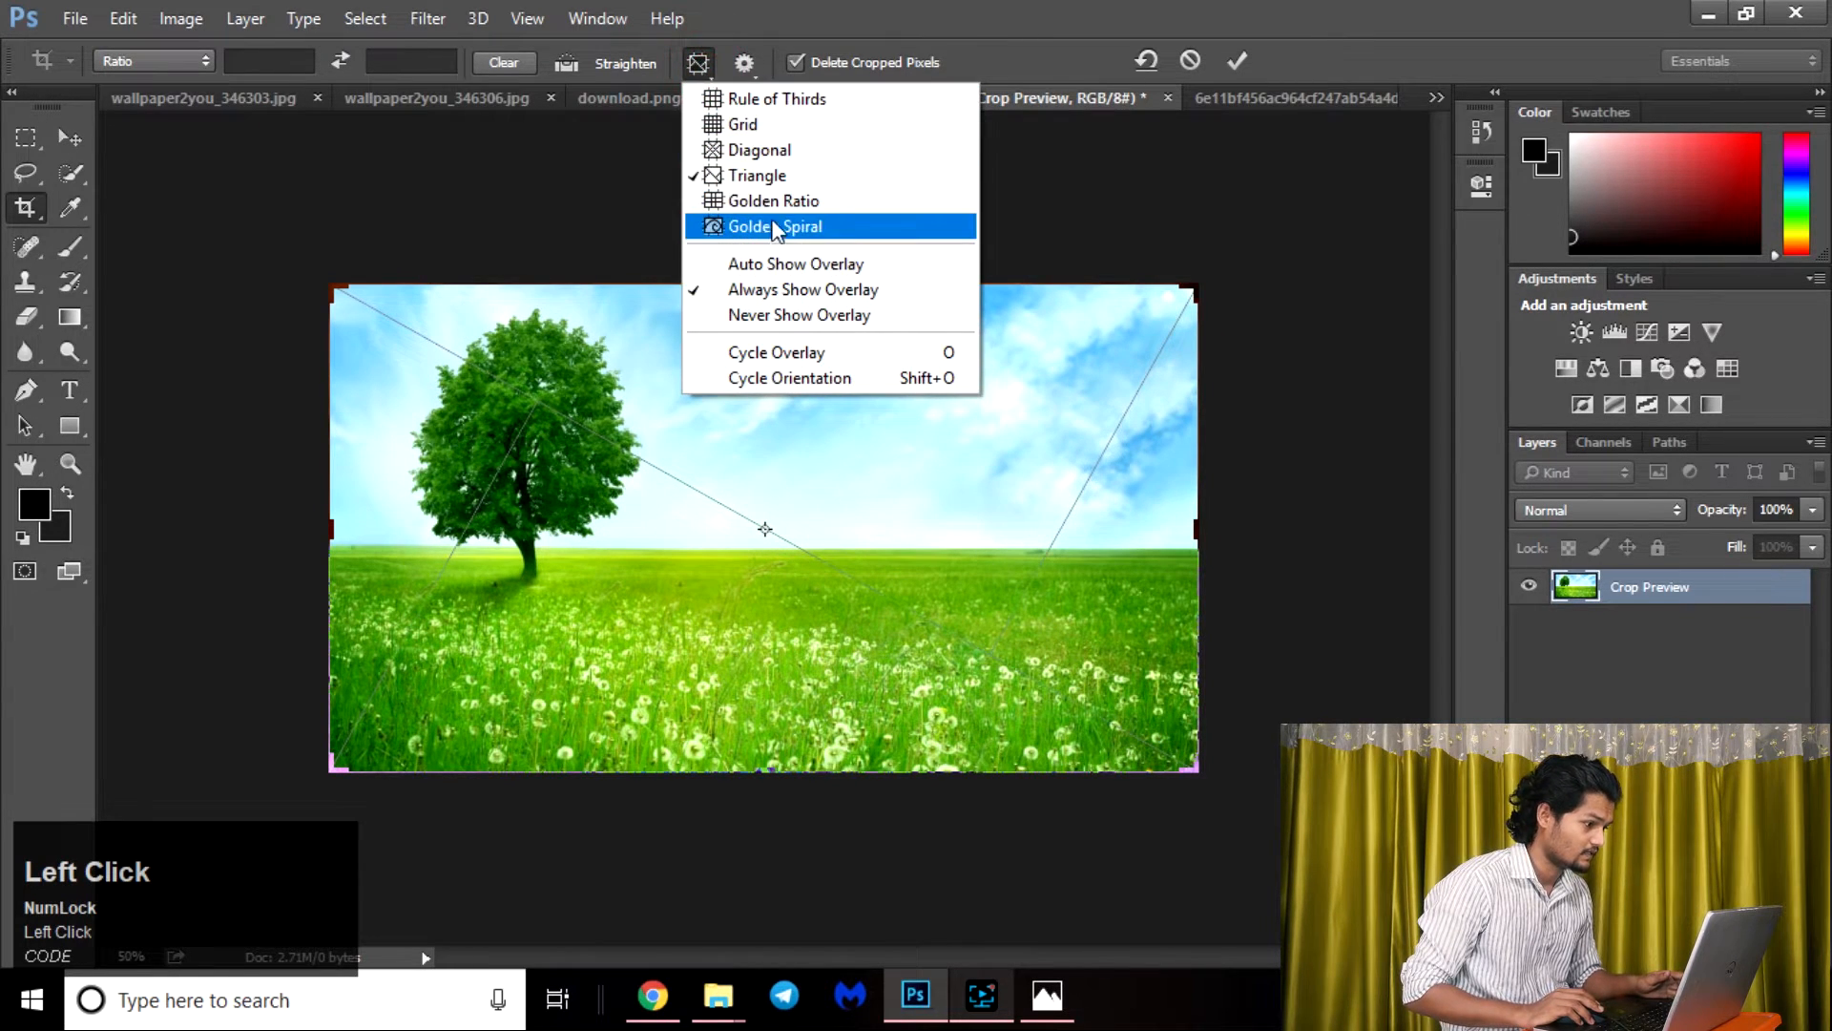
{"action": "left_click", "coordinate": [797, 201]}
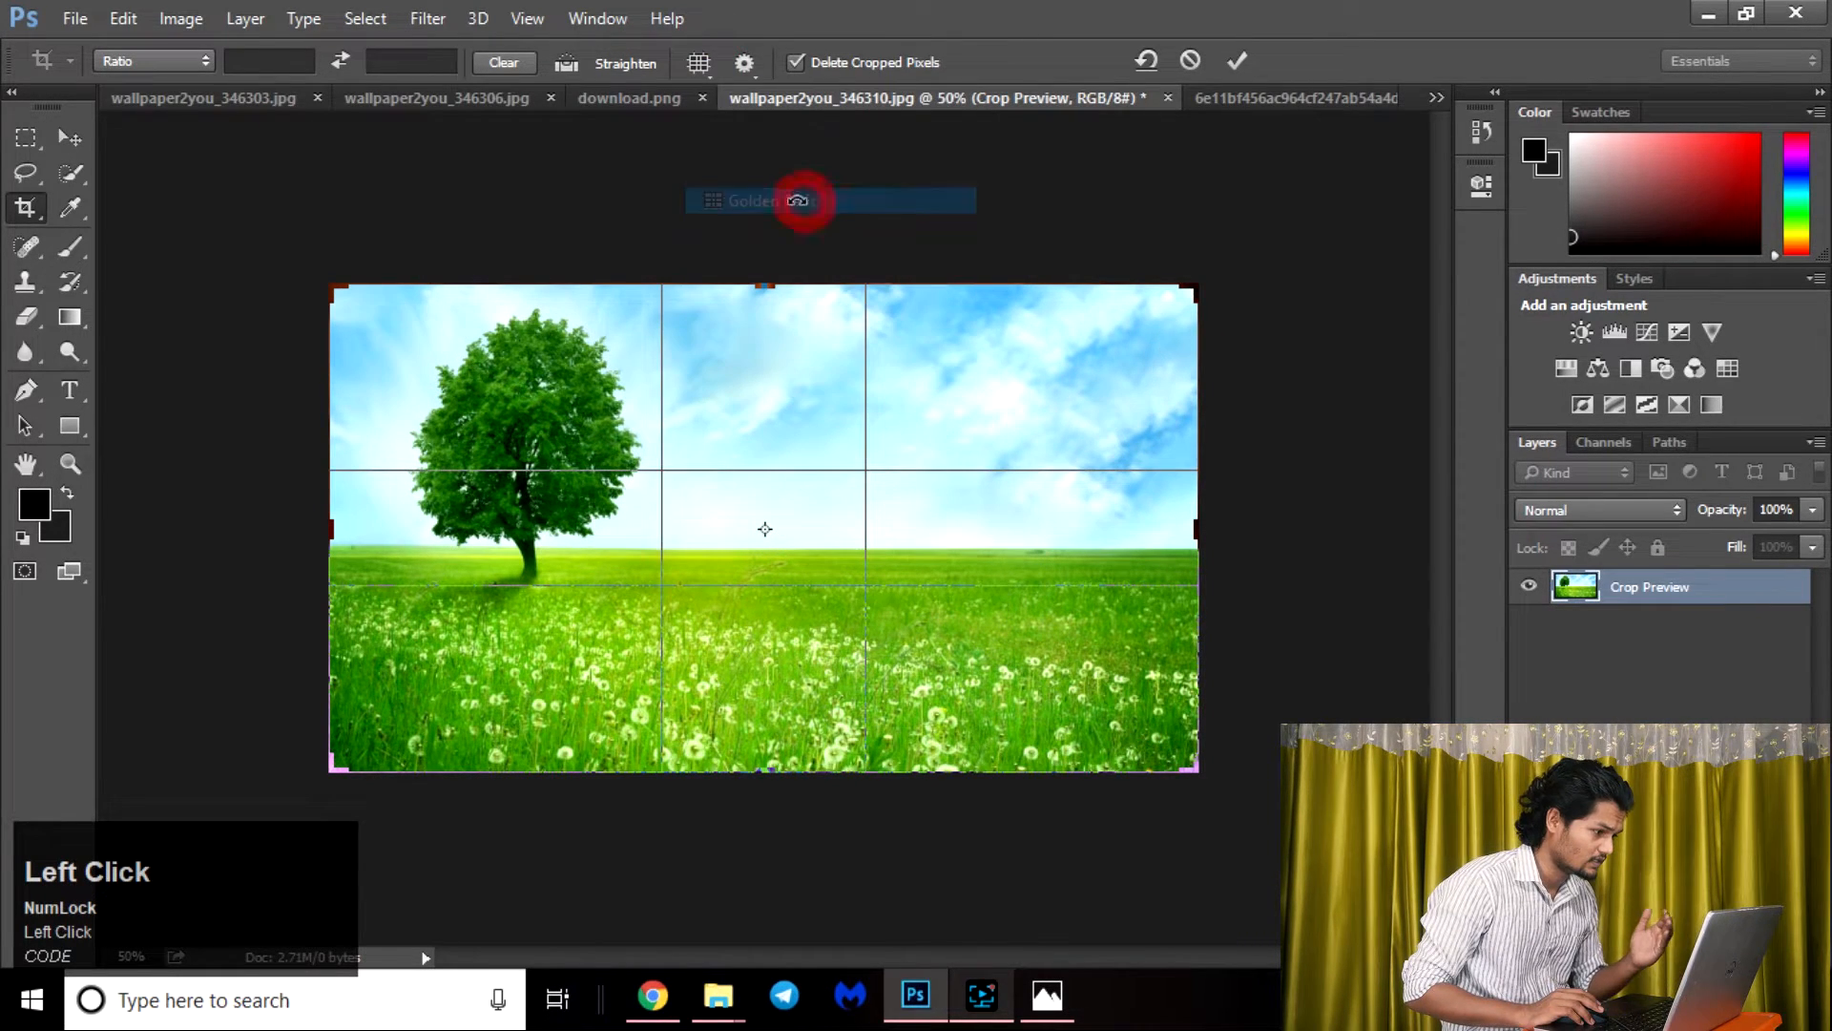
Set the crop overlay to Golden Spiral.
{"action": "left_click", "coordinate": [700, 63]}
{"action": "left_click", "coordinate": [773, 226]}
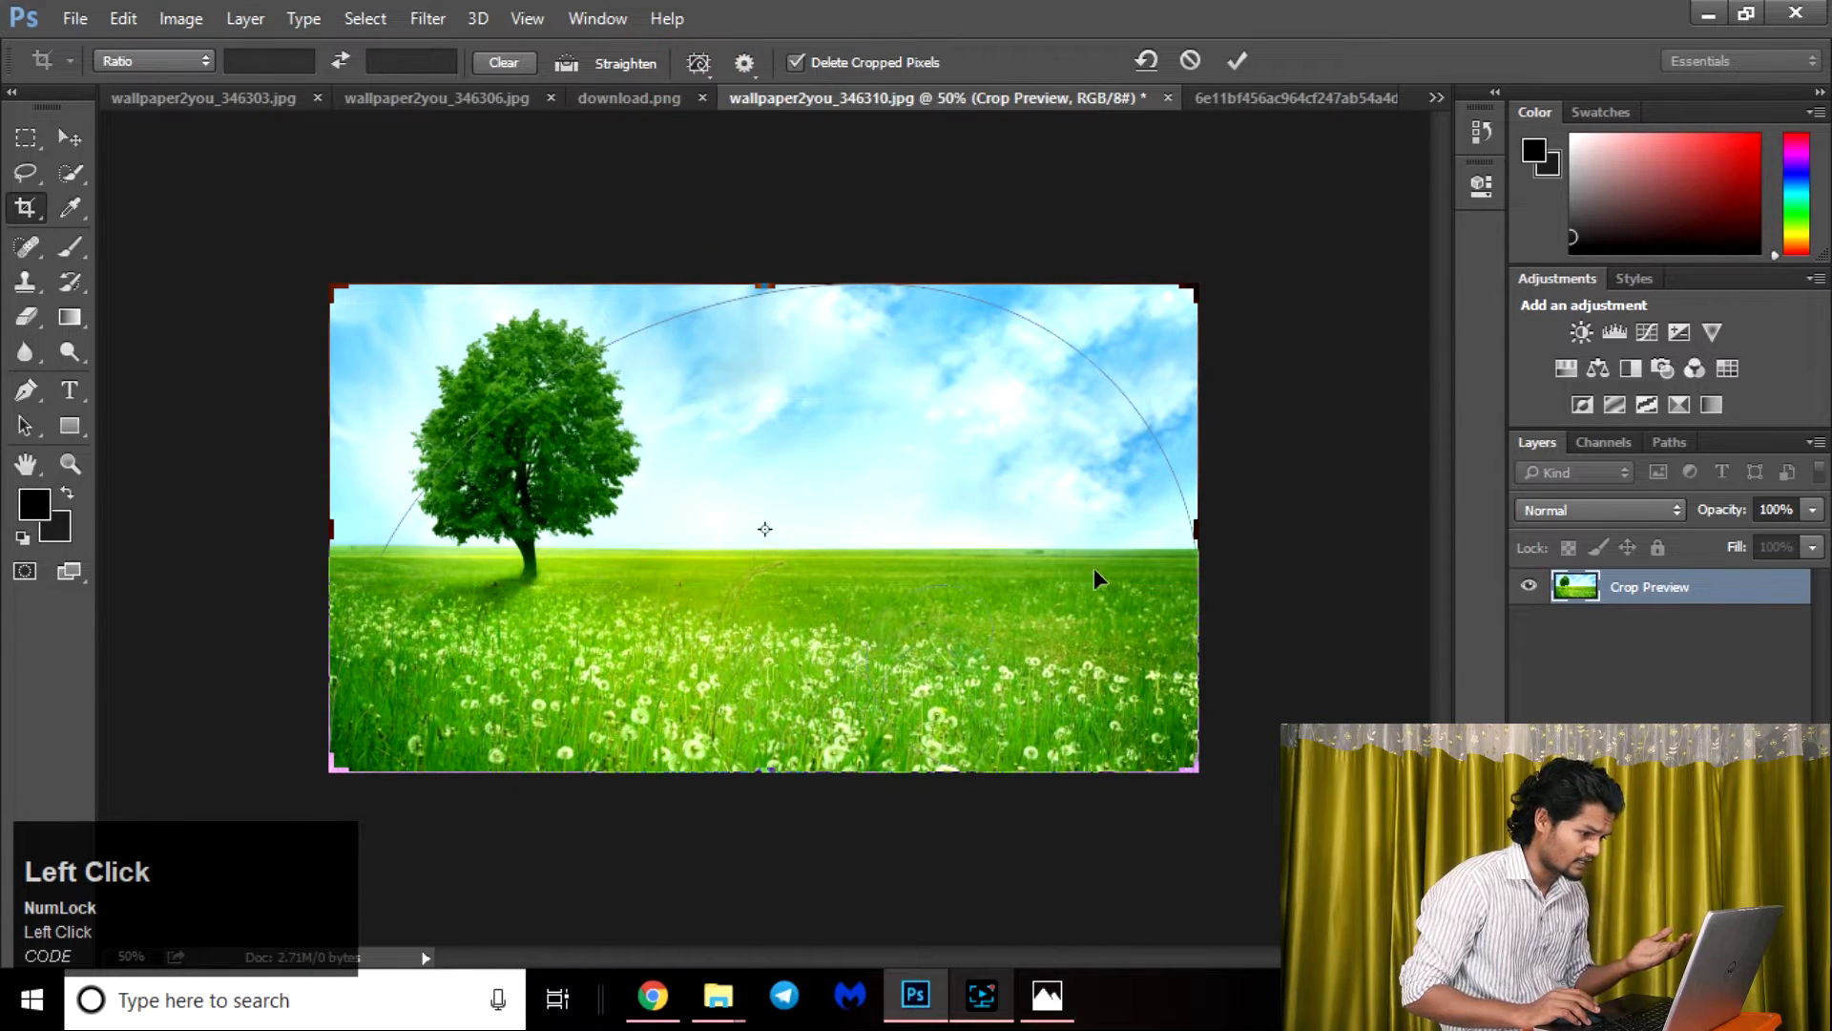
Crop the image closely around the tree, inspect the cropped result, and undo the crop.
{"action": "left_click_drag", "start_coordinate": [1201, 526], "coordinate": [958, 521]}
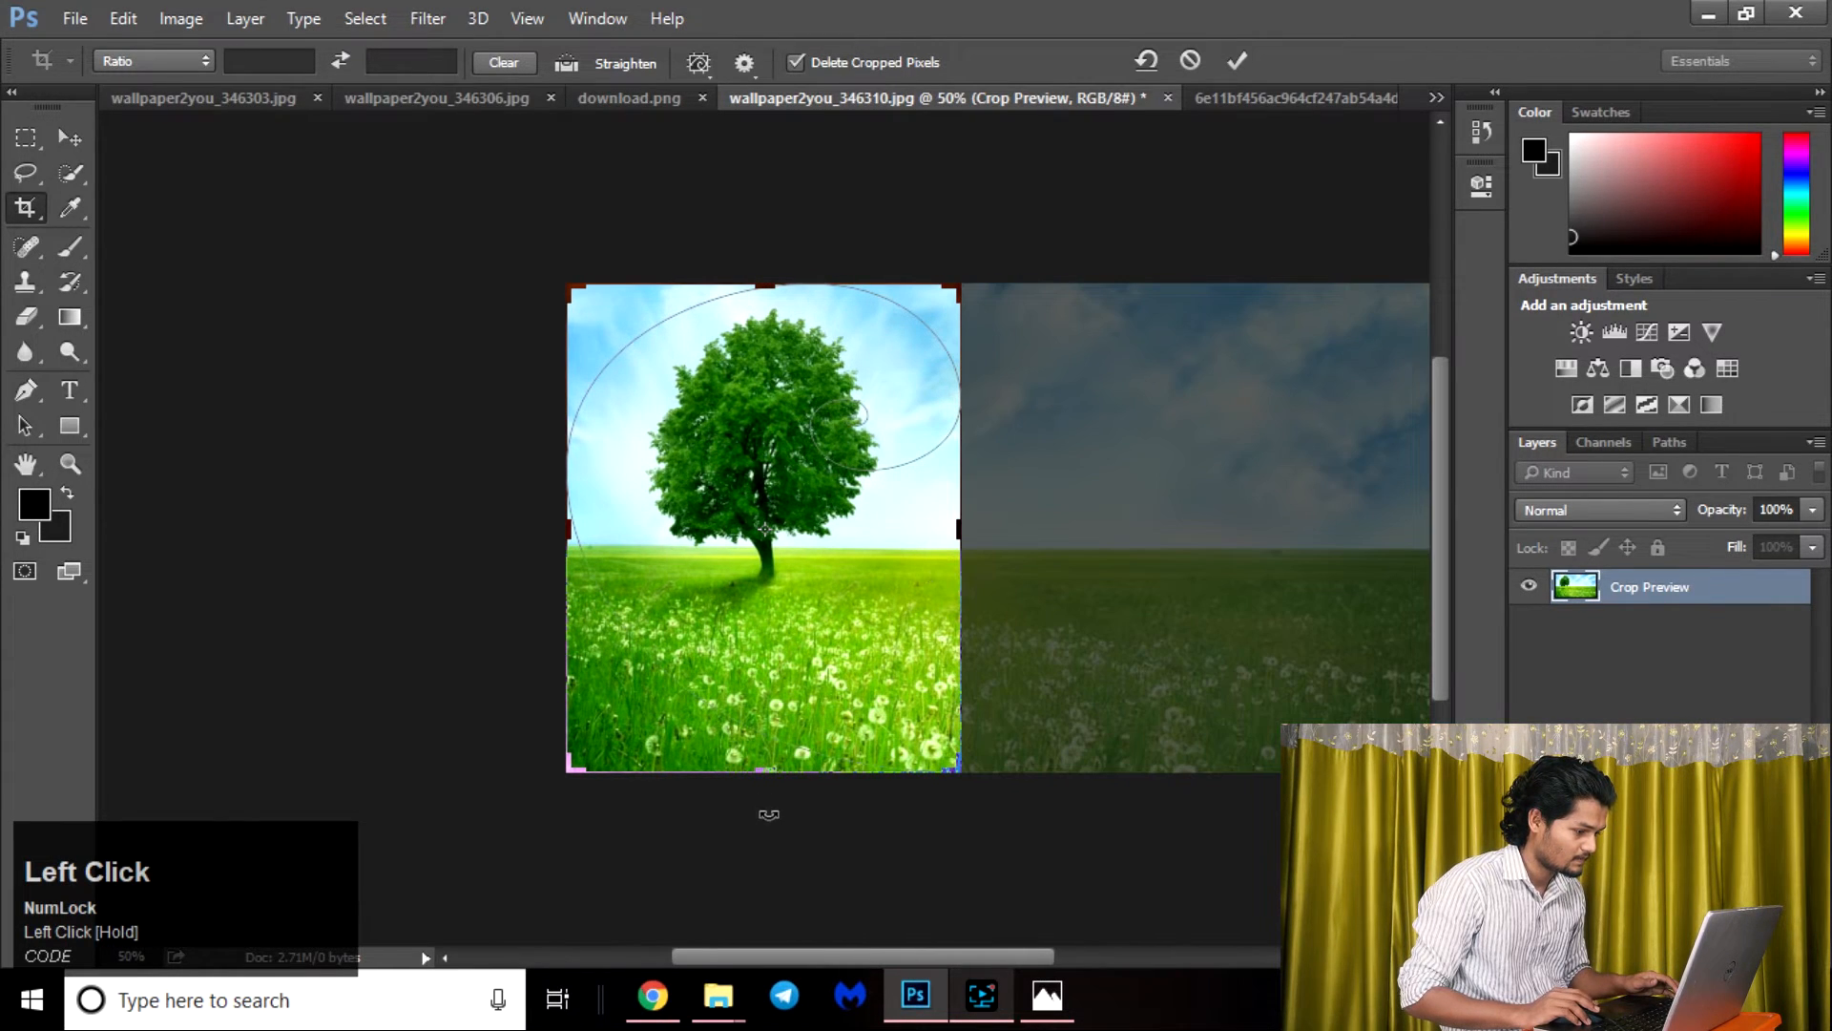
{"action": "mouse_move", "coordinate": [792, 778]}
{"action": "left_mouse_down"}
{"action": "mouse_move", "coordinate": [798, 696]}
{"action": "mouse_move", "coordinate": [805, 748]}
{"action": "left_mouse_up"}
{"action": "key", "text": "Return"}
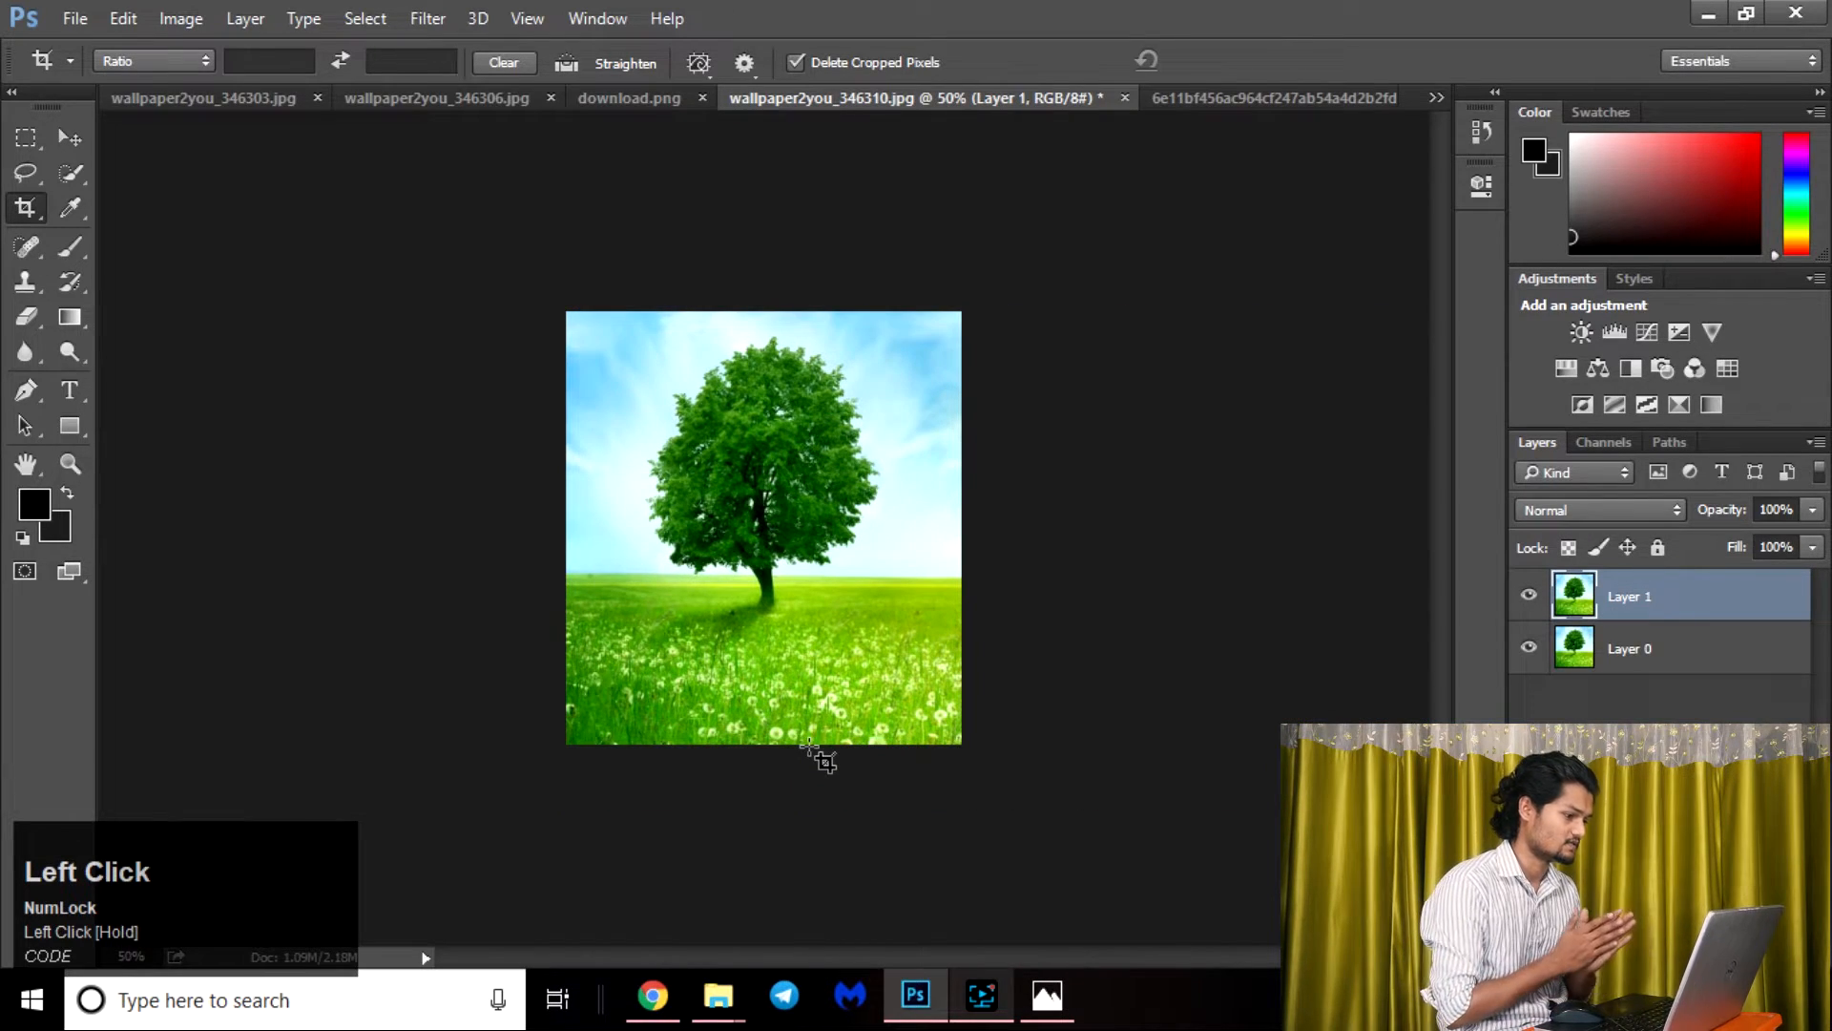
{"action": "key", "text": "ctrl+equal"}
{"action": "key", "text": "ctrl+equal"}
{"action": "key", "text": "ctrl+equal"}
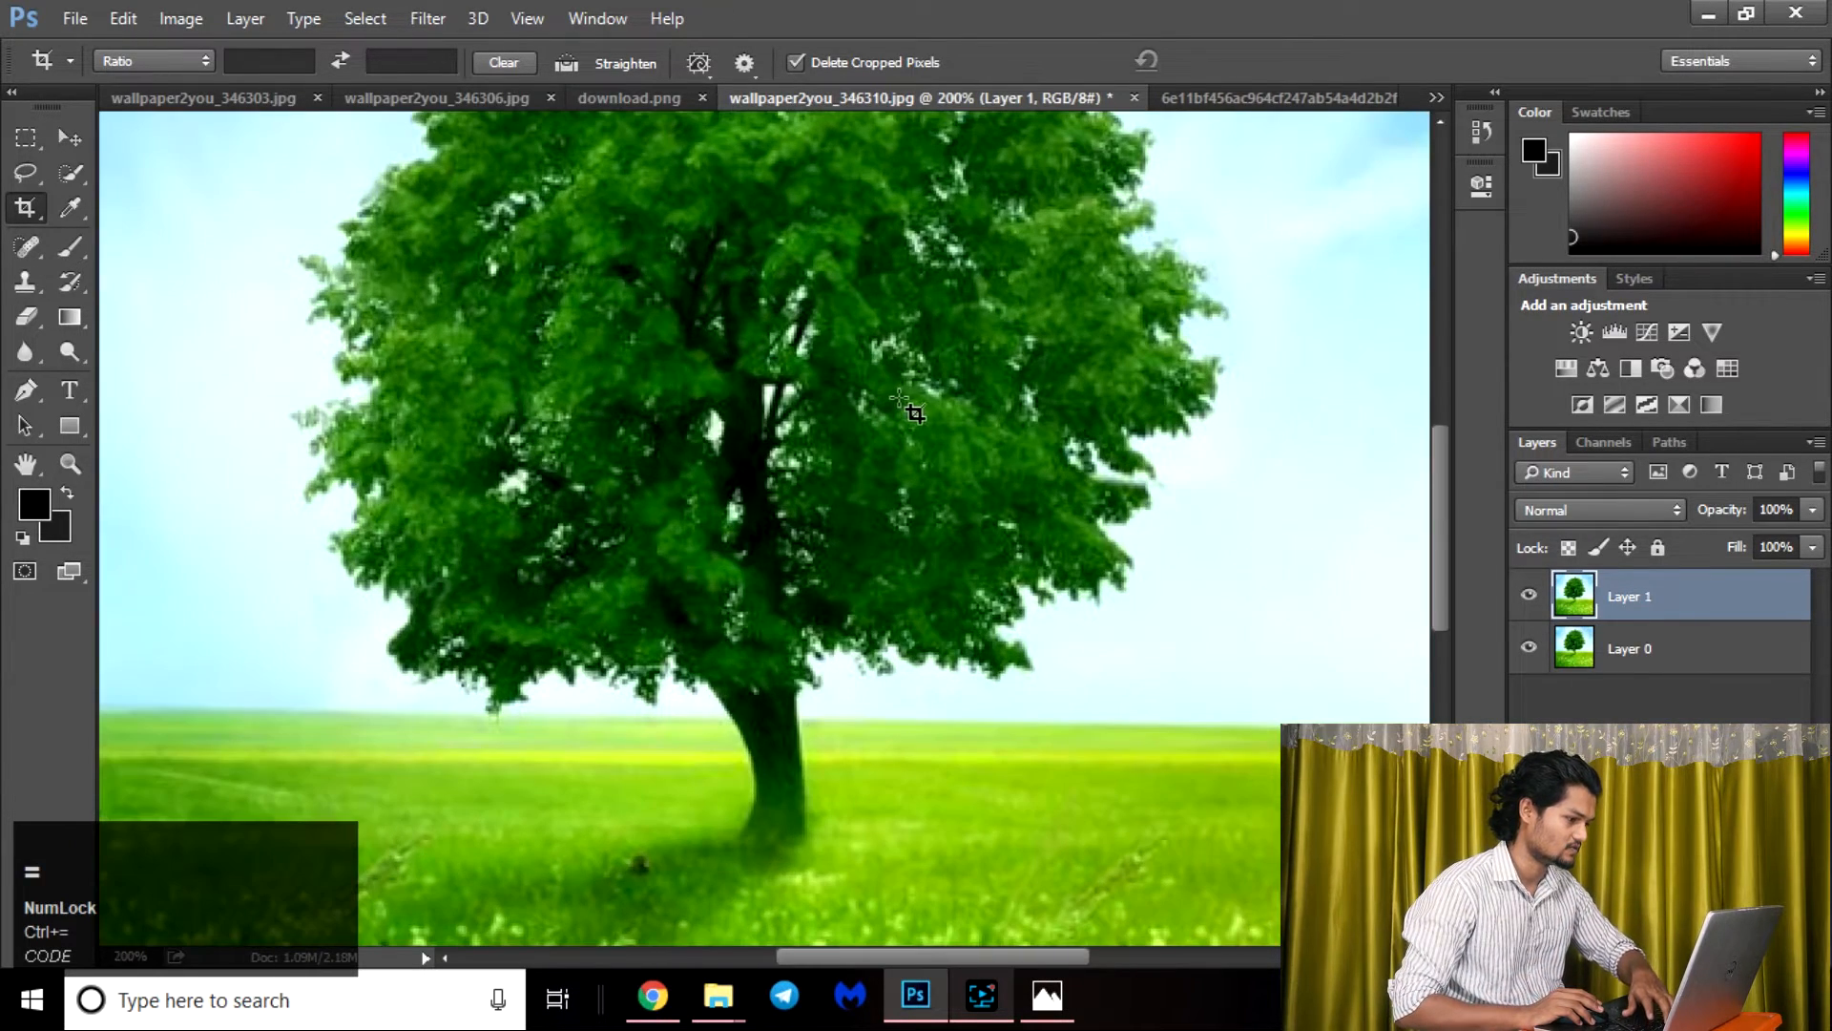
{"action": "key", "text": "ctrl+minus"}
{"action": "key", "text": "ctrl+minus"}
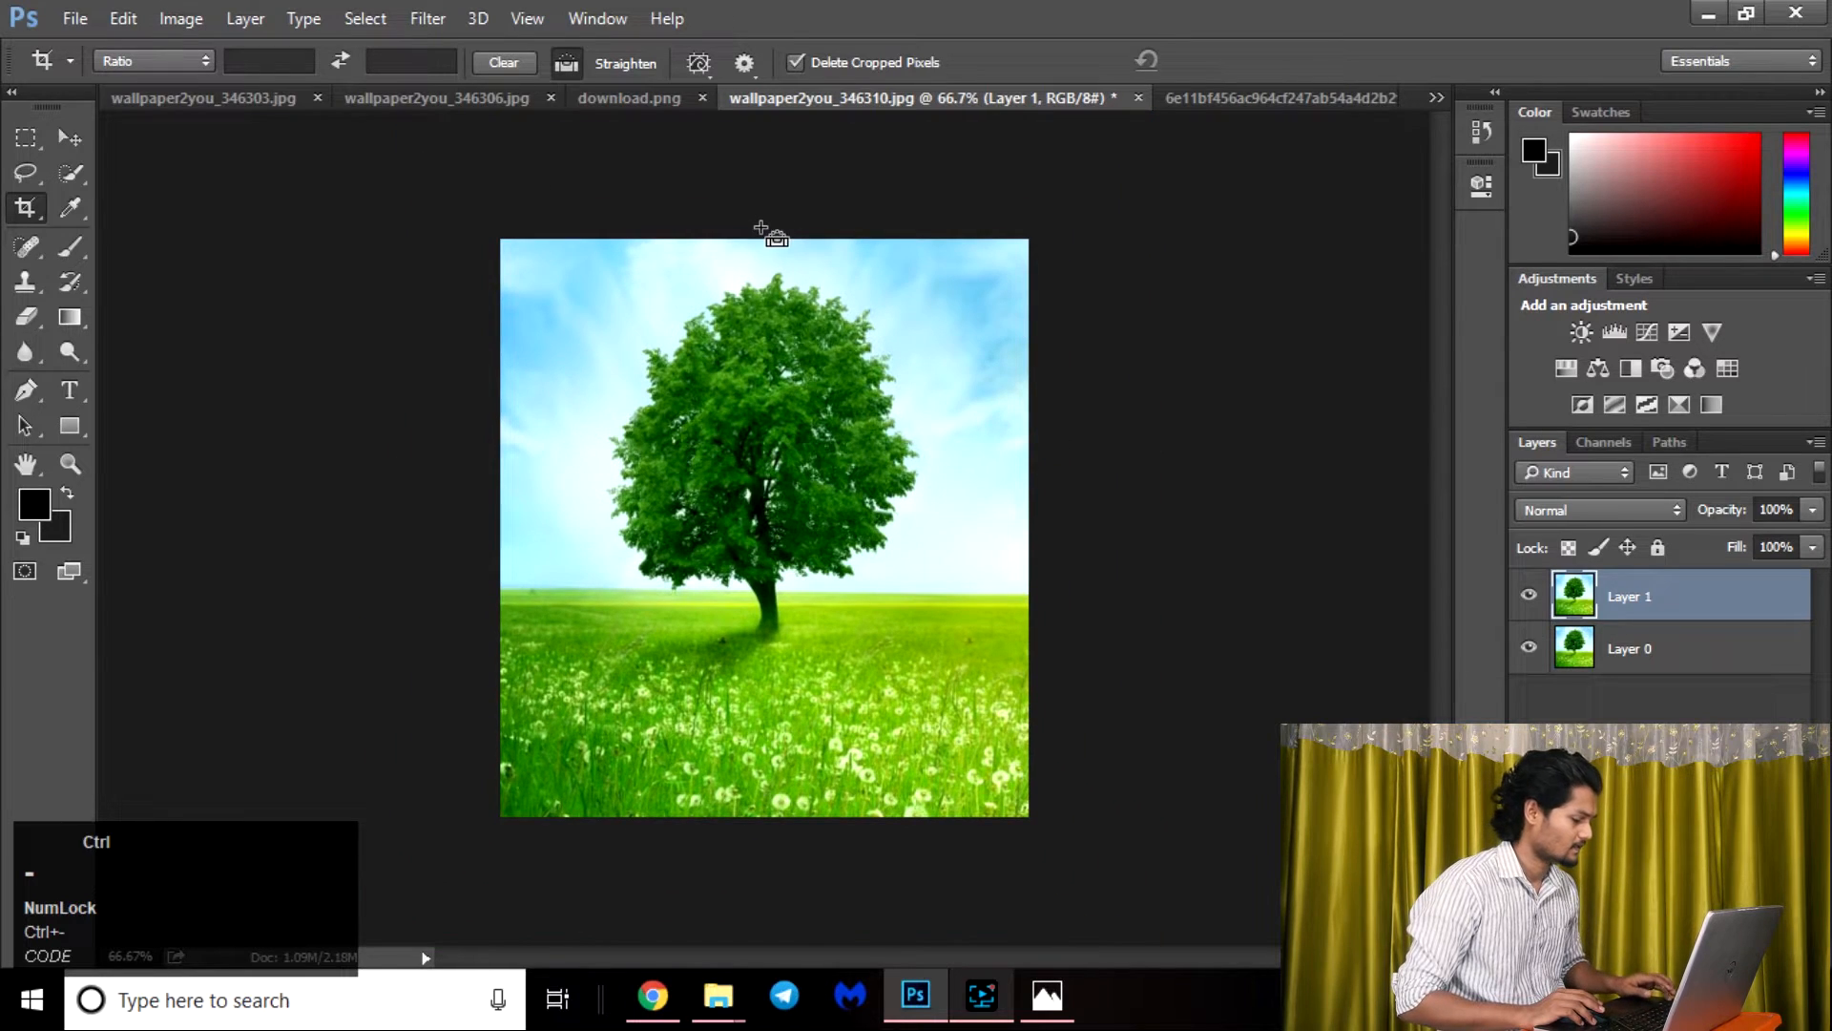
{"action": "key", "text": "ctrl+z"}
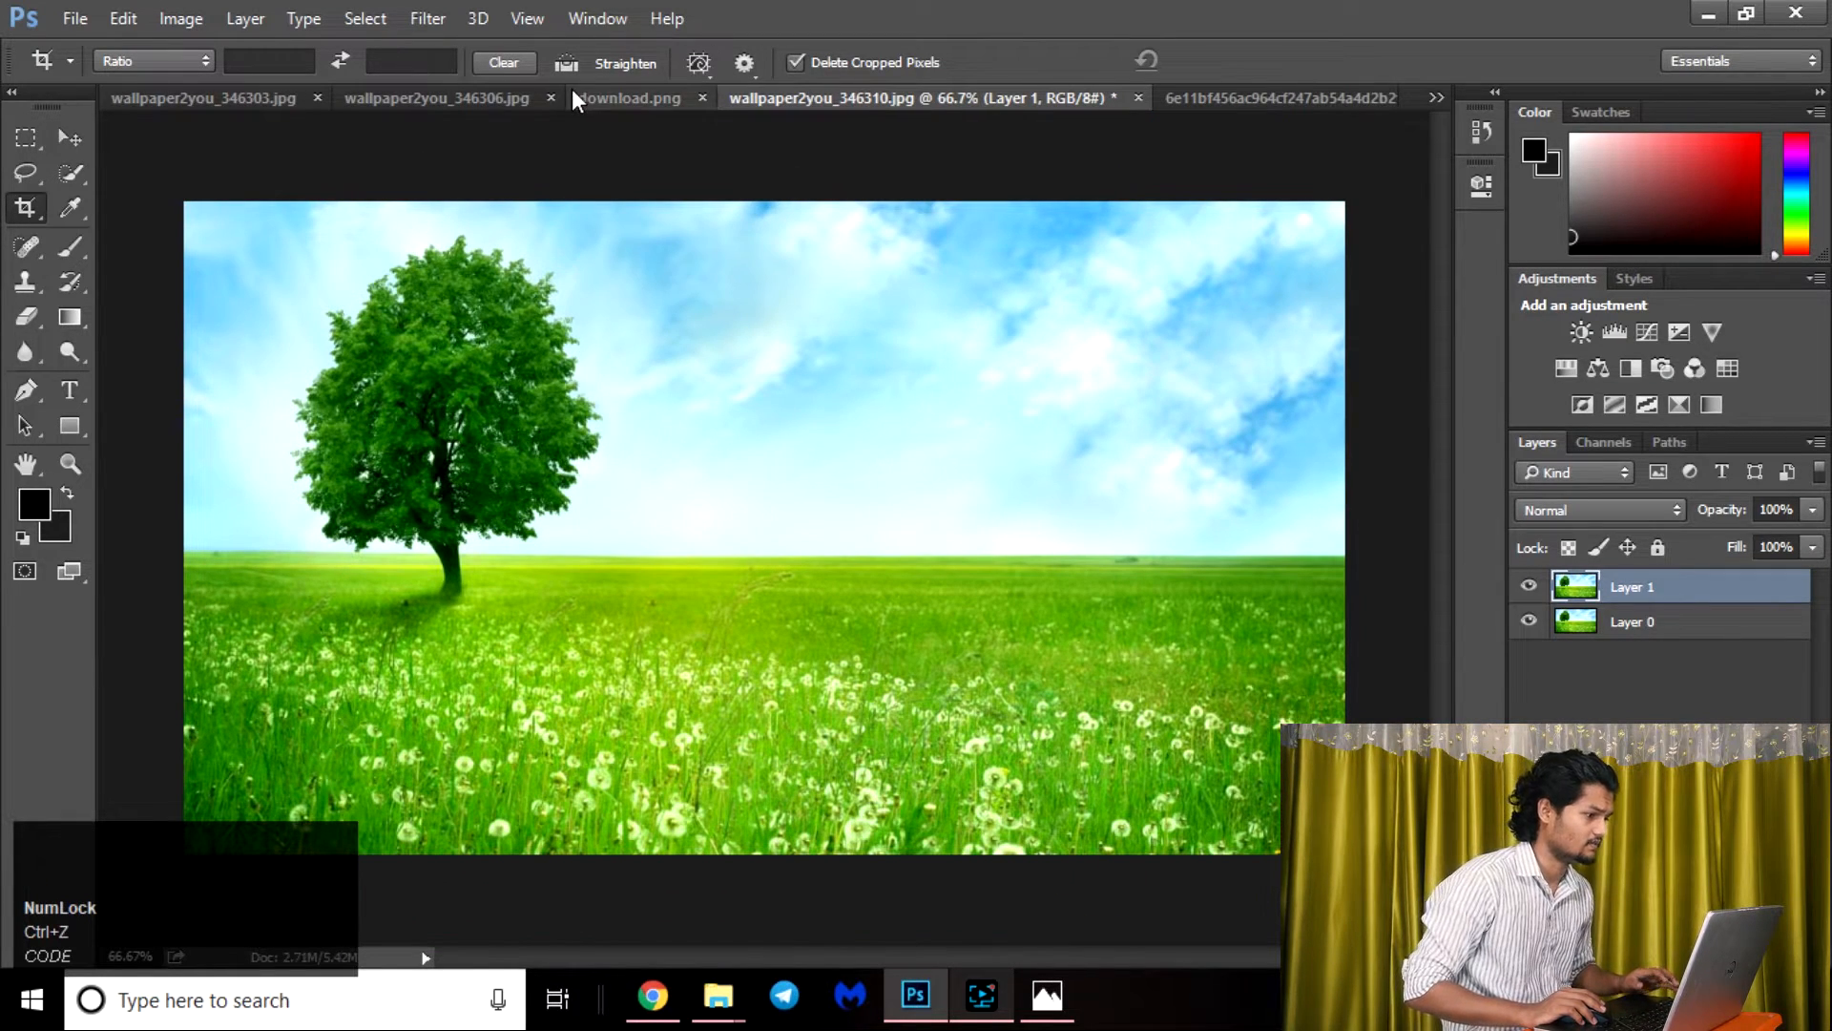
View the crop overlay choices and the additional crop settings, including Classic Mode and Crop Shield.
{"action": "left_click", "coordinate": [698, 64]}
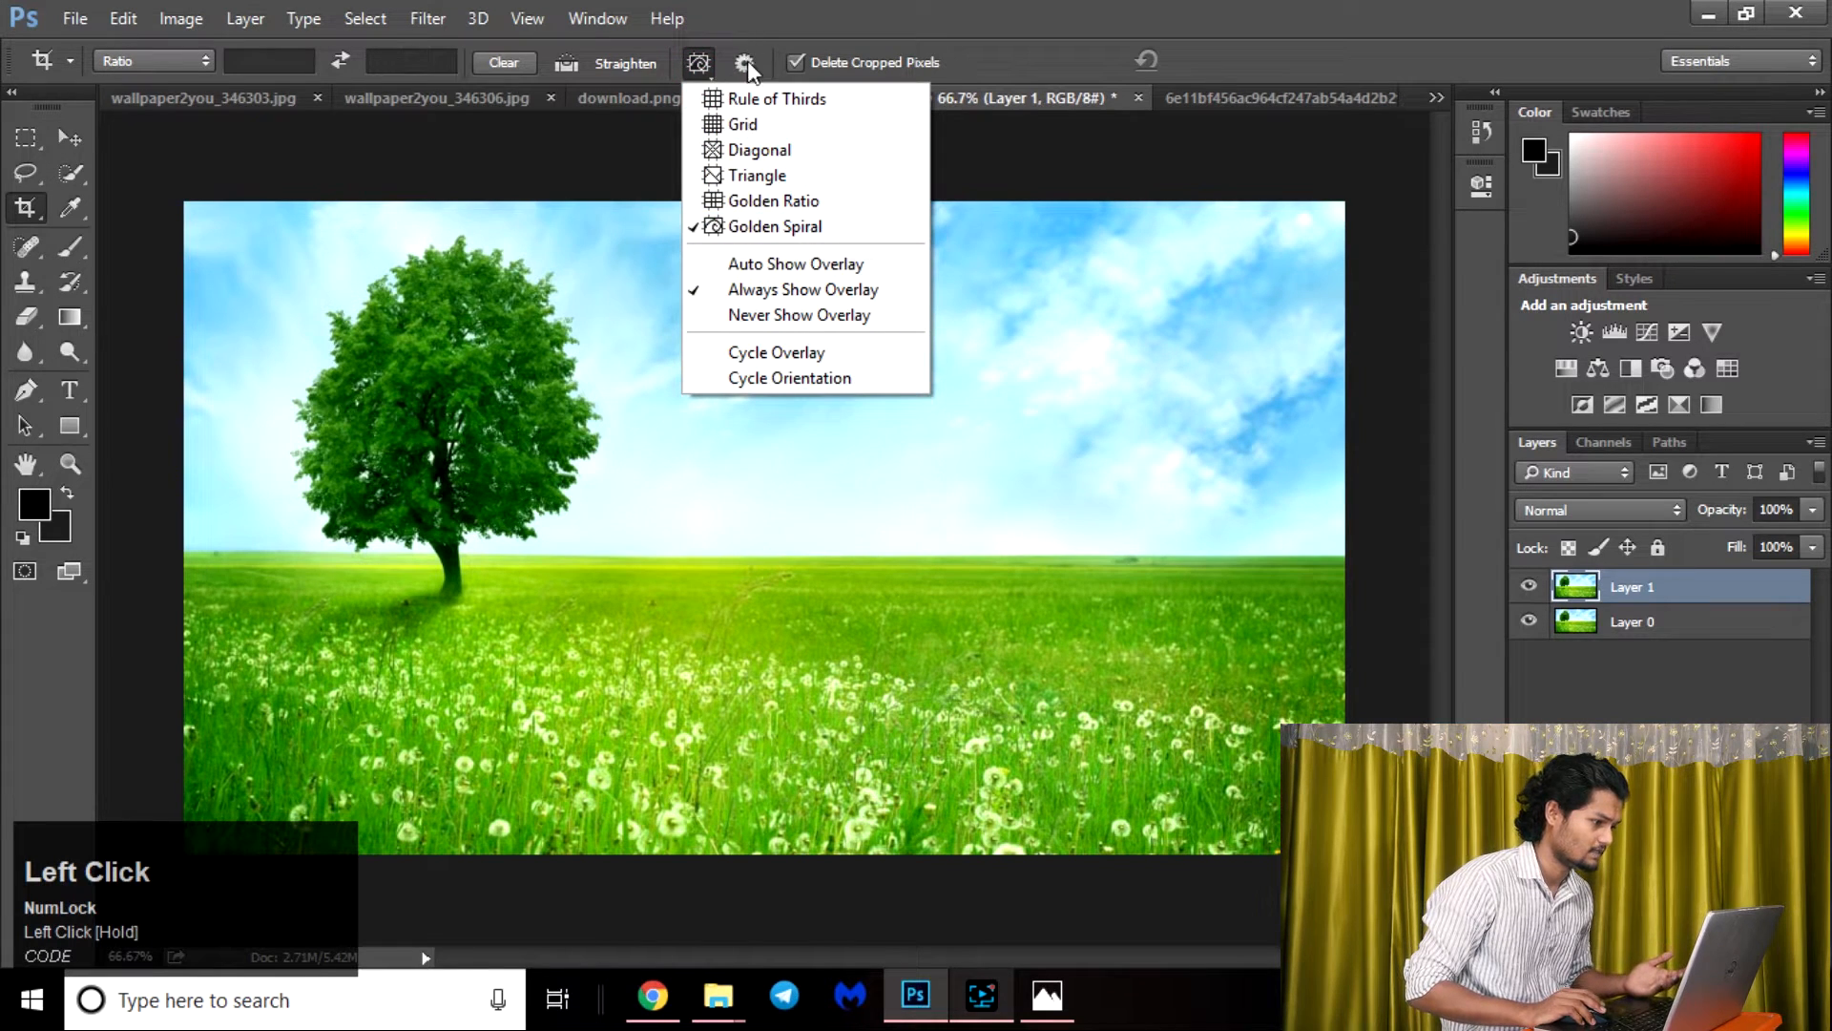
{"action": "left_click", "coordinate": [749, 65]}
{"action": "left_click", "coordinate": [758, 65]}
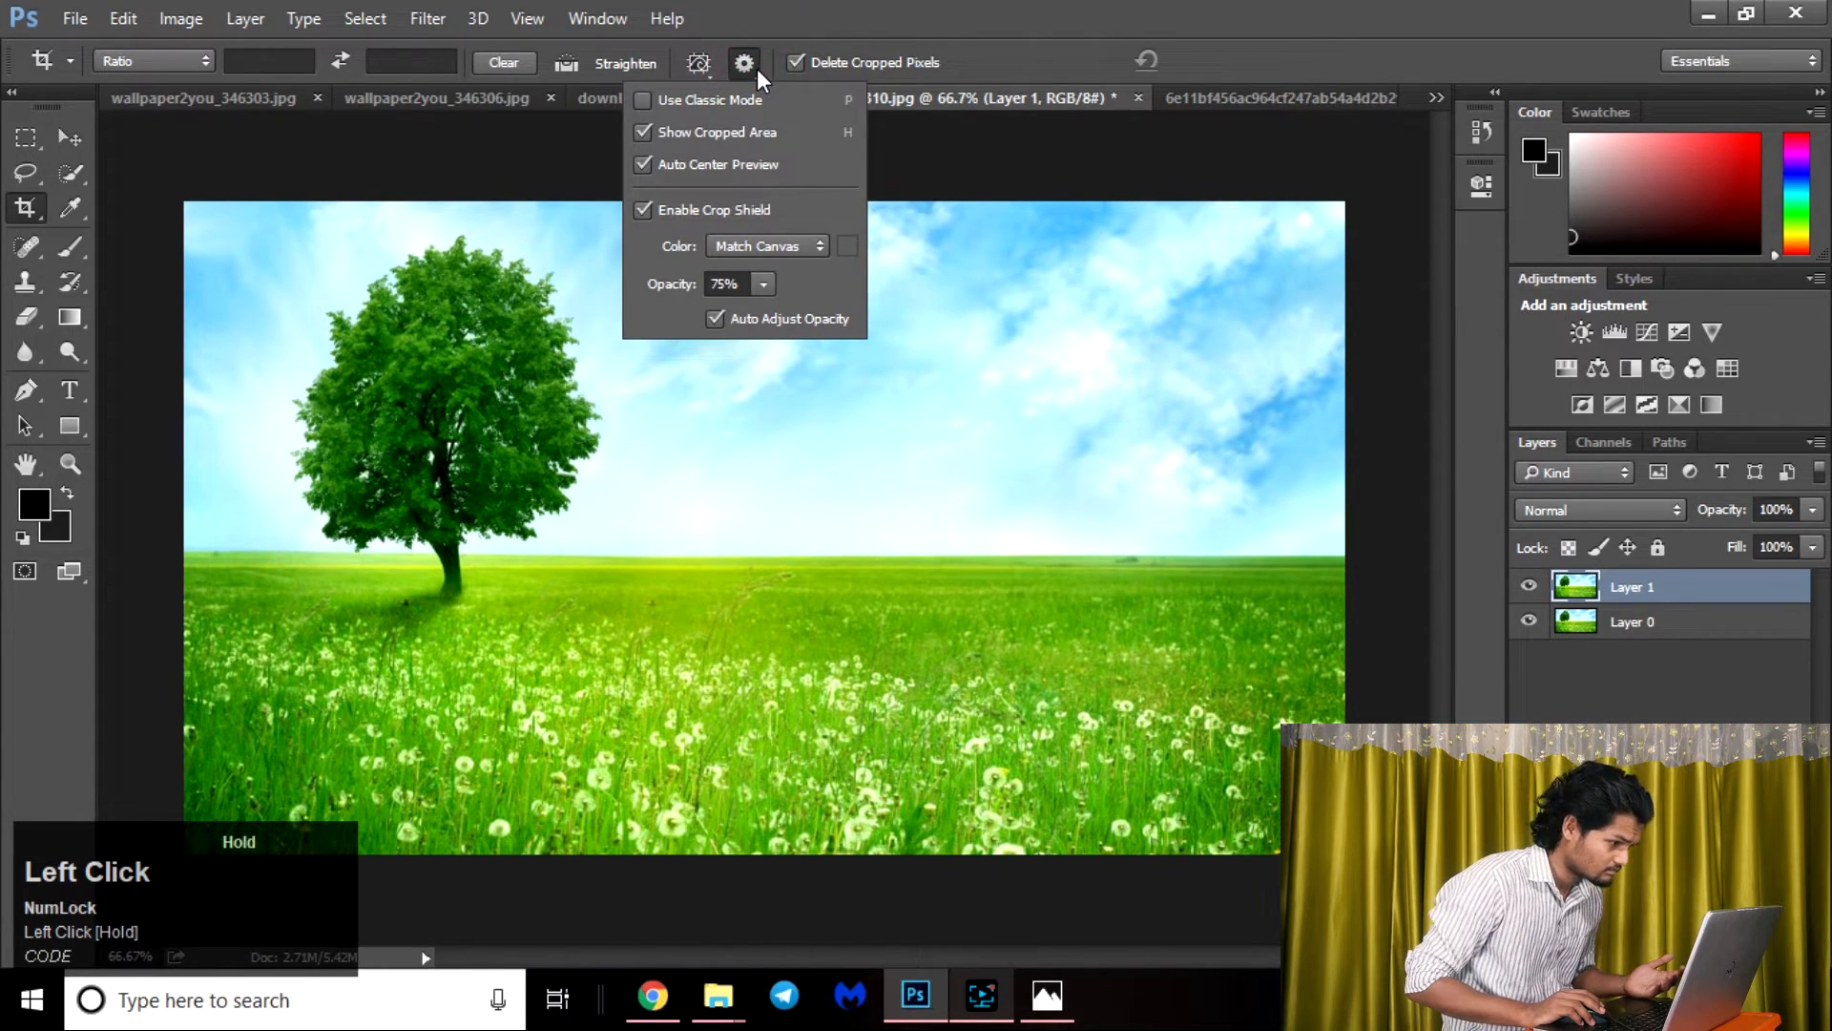
{"action": "left_click", "coordinate": [797, 7]}
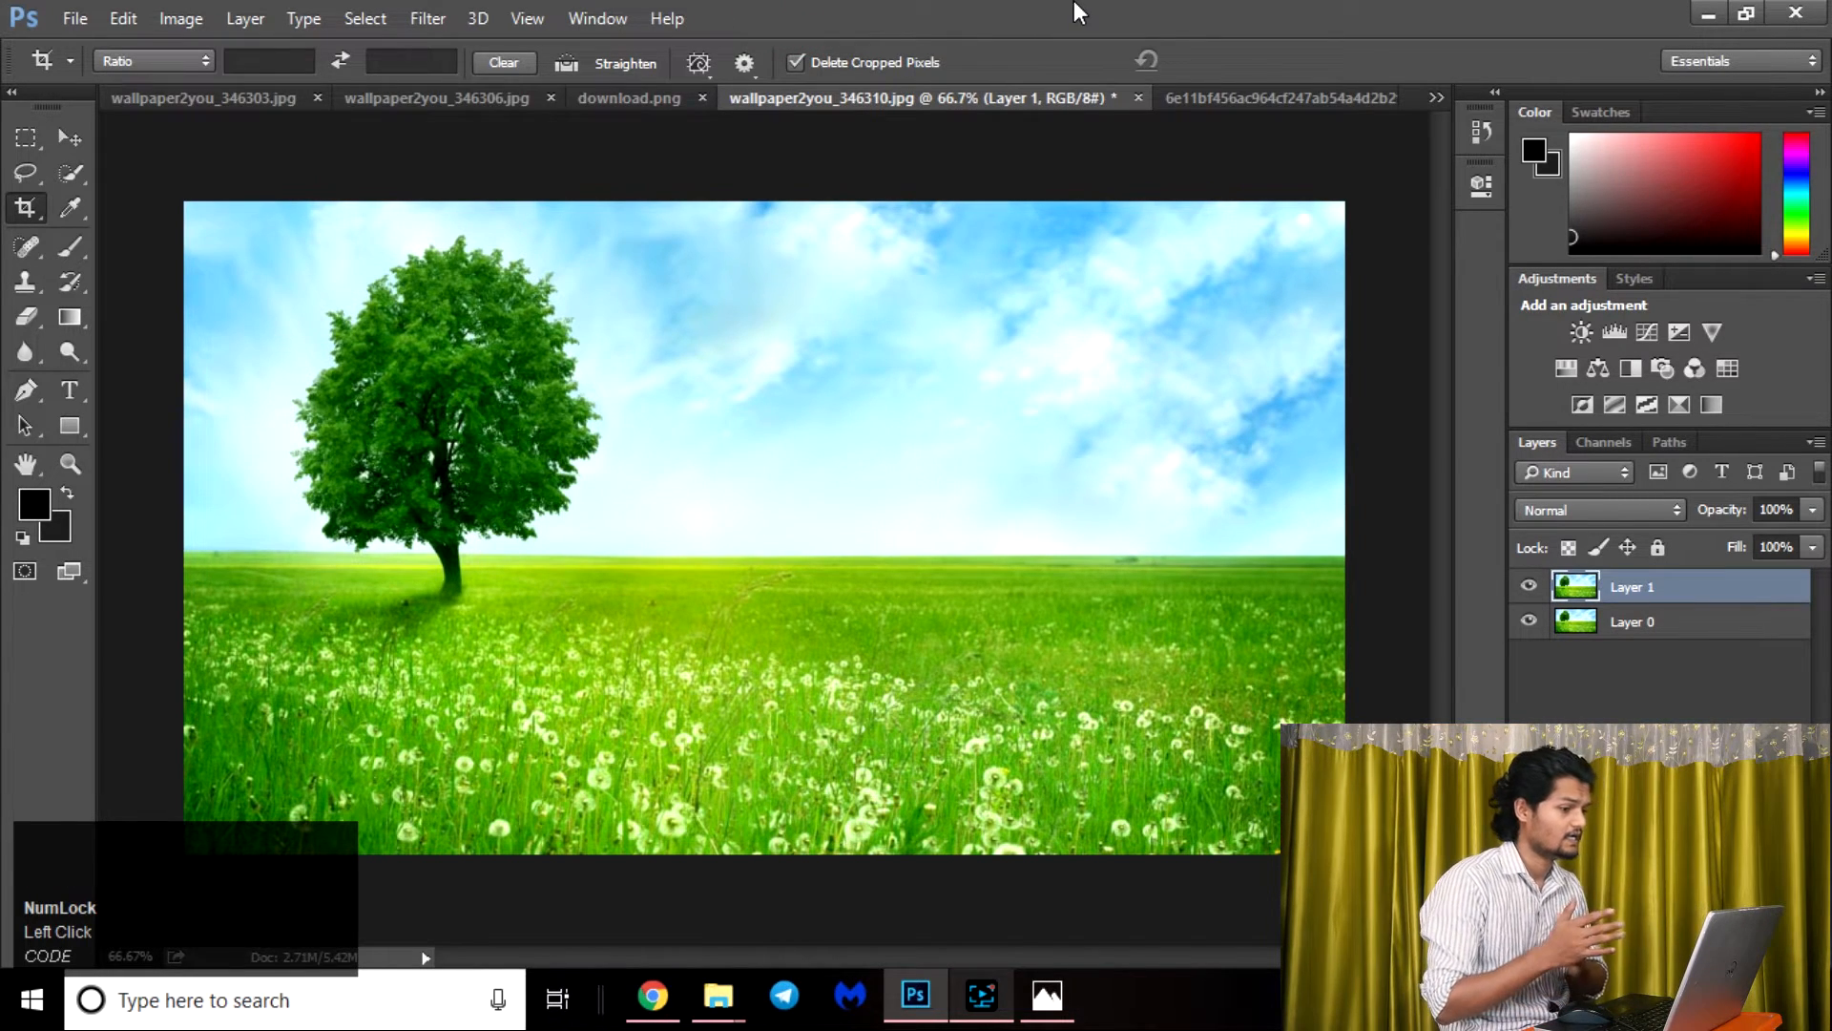
Activate the Perspective Crop tool and switch to the document 23-238264_whiskey-cove-book-open-open-book-back-png.png.
{"action": "left_click", "coordinate": [30, 219]}
{"action": "left_click", "coordinate": [198, 236]}
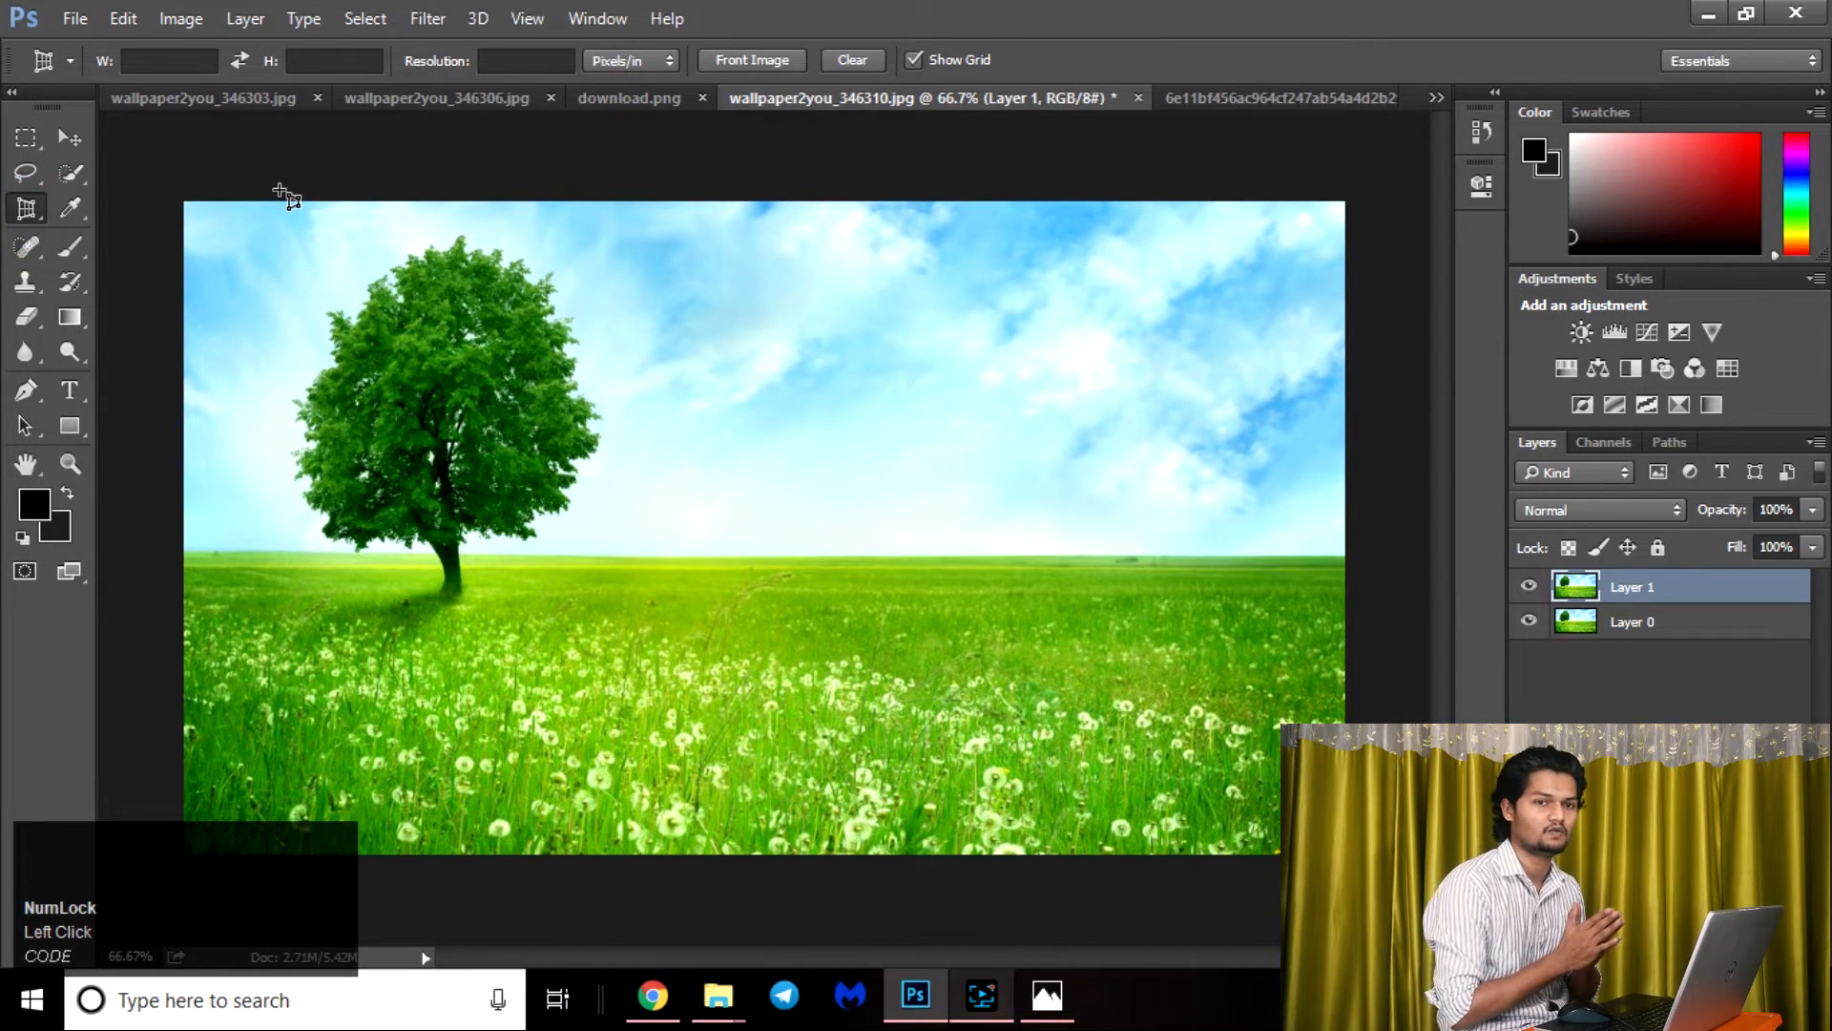
{"action": "left_click", "coordinate": [1269, 95]}
{"action": "left_click", "coordinate": [1435, 96]}
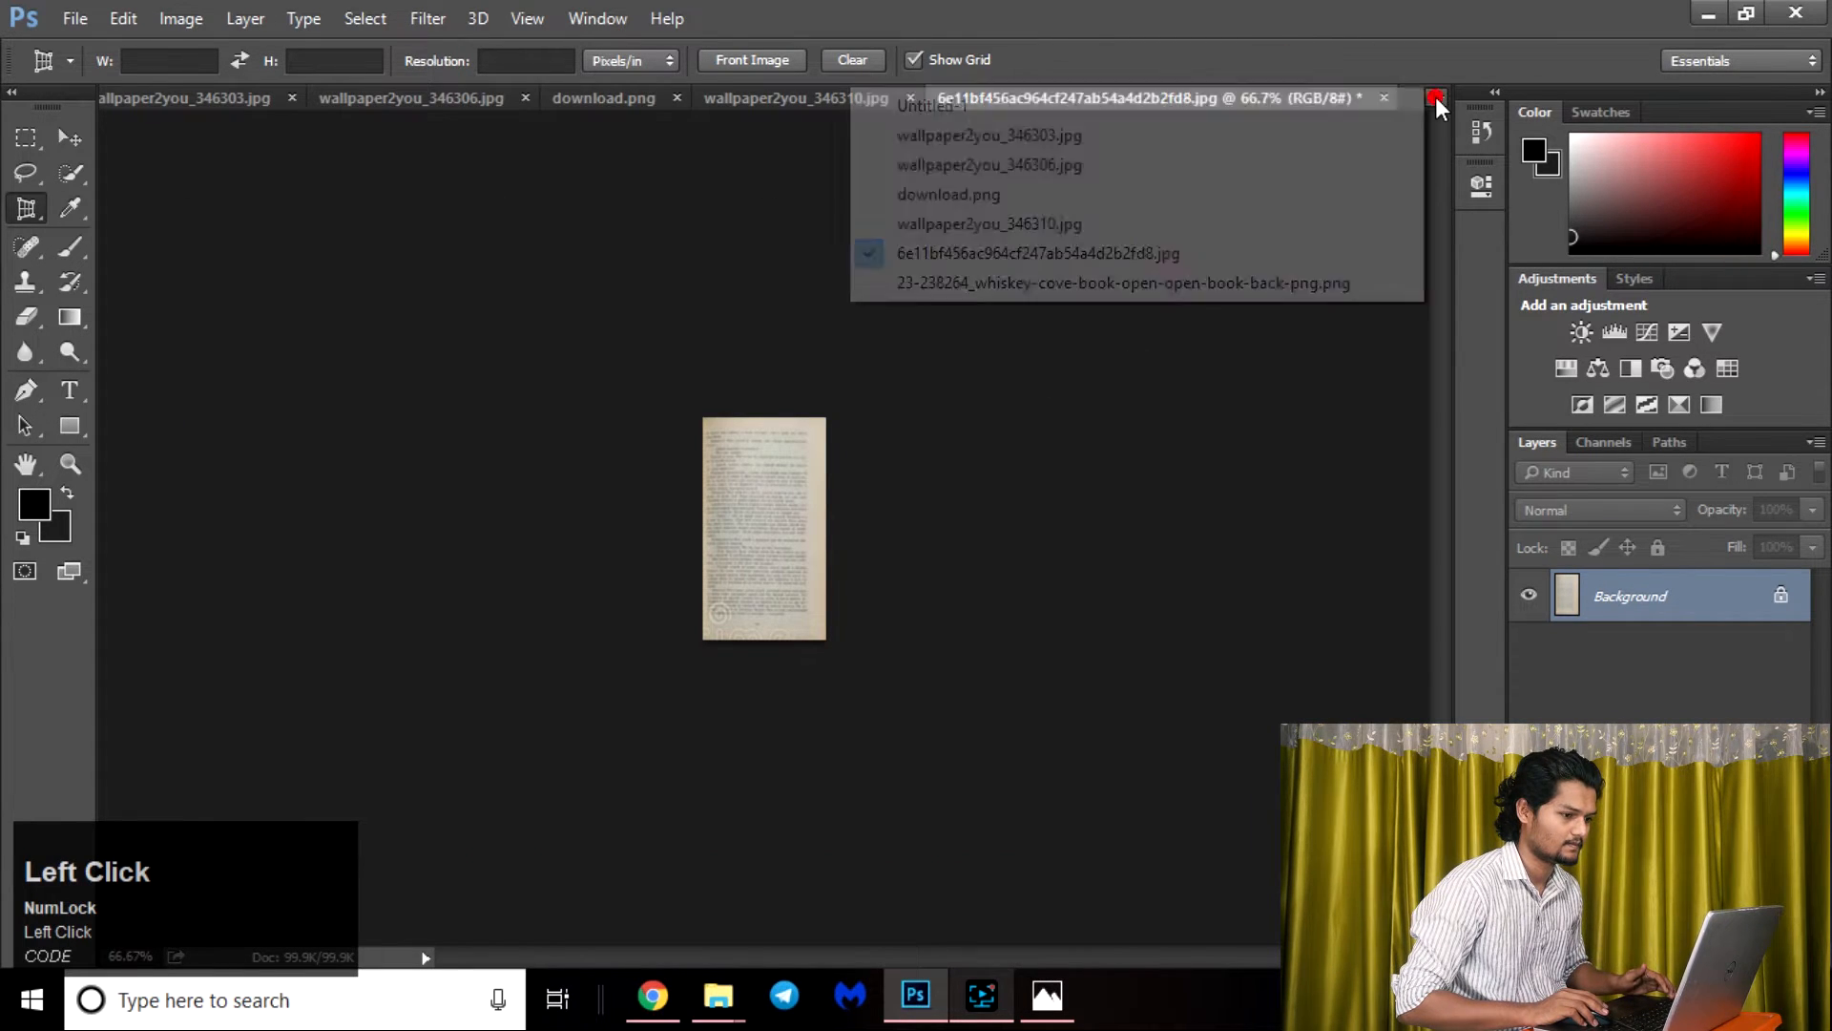
{"action": "left_click", "coordinate": [1069, 290]}
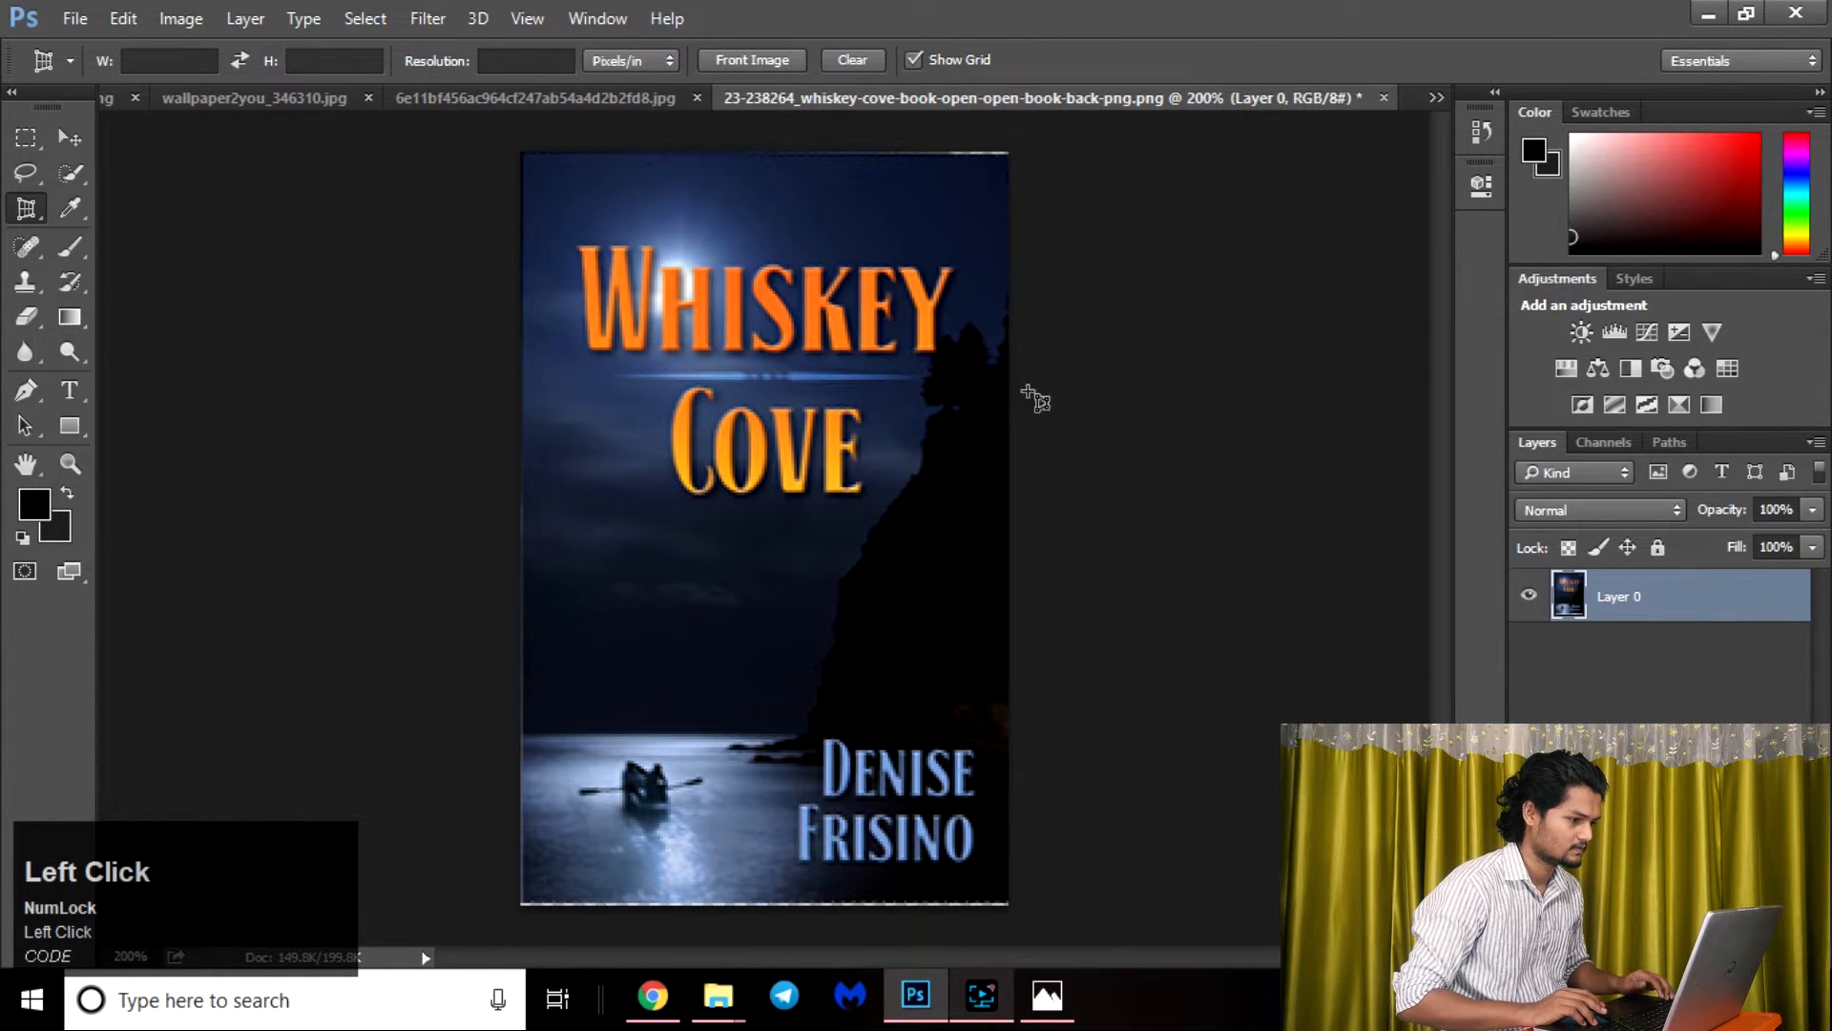
Undo the earlier crop on the book image to restore the full open book.
{"action": "key", "text": "ctrl+alt+z"}
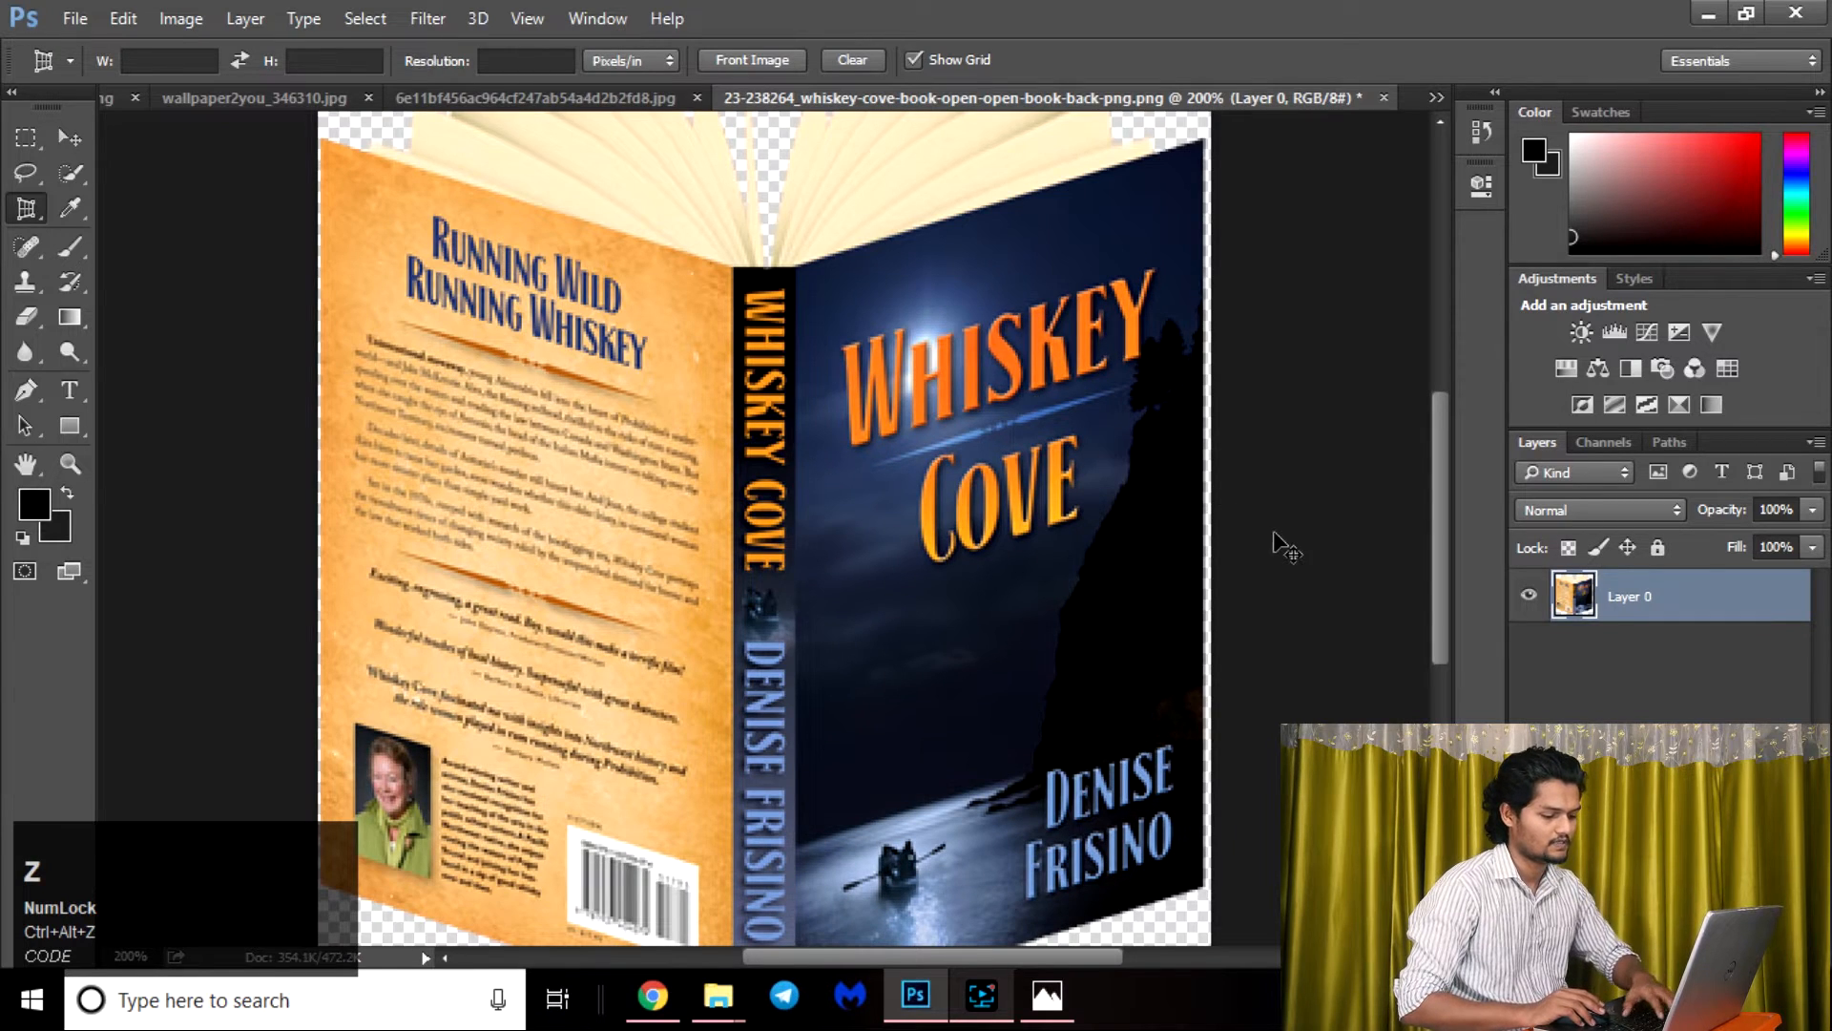
{"action": "key", "text": "ctrl+minus"}
{"action": "key", "text": "ctrl+minus"}
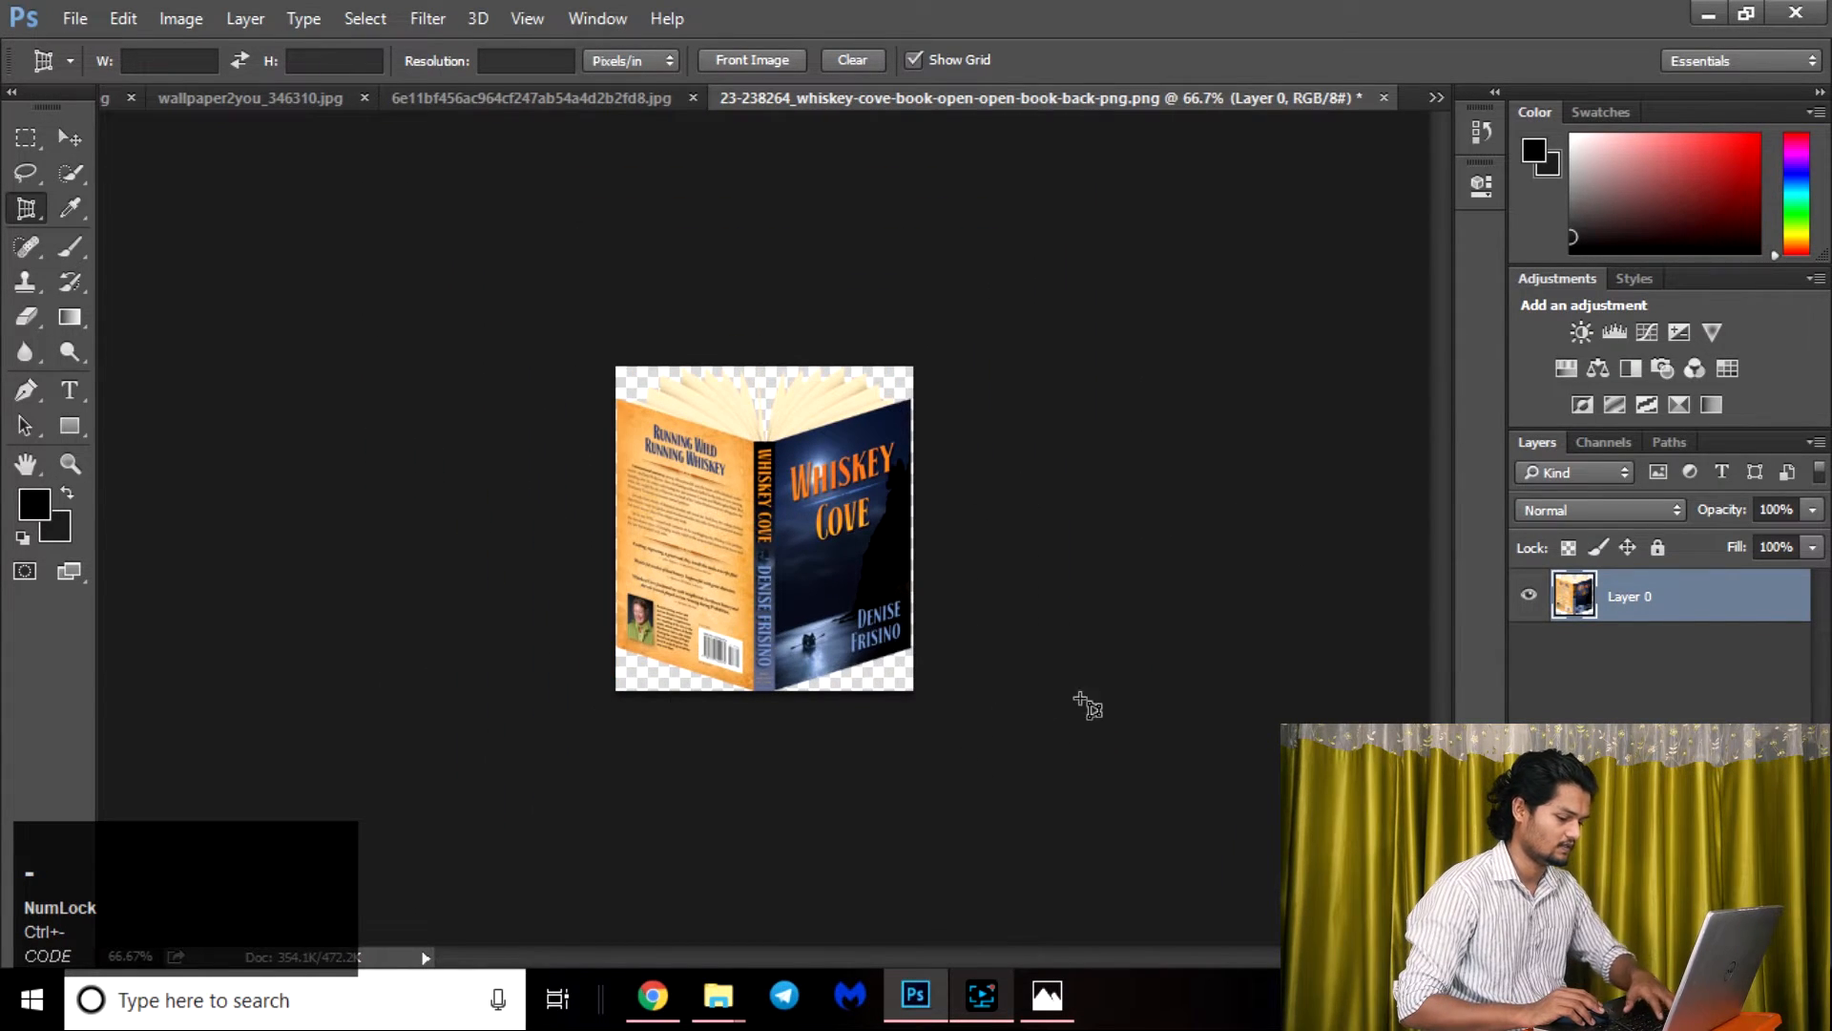
{"action": "key", "text": "ctrl+plus"}
{"action": "key", "text": "ctrl+plus"}
{"action": "left_click_drag", "start_coordinate": [919, 654], "coordinate": [677, 546]}
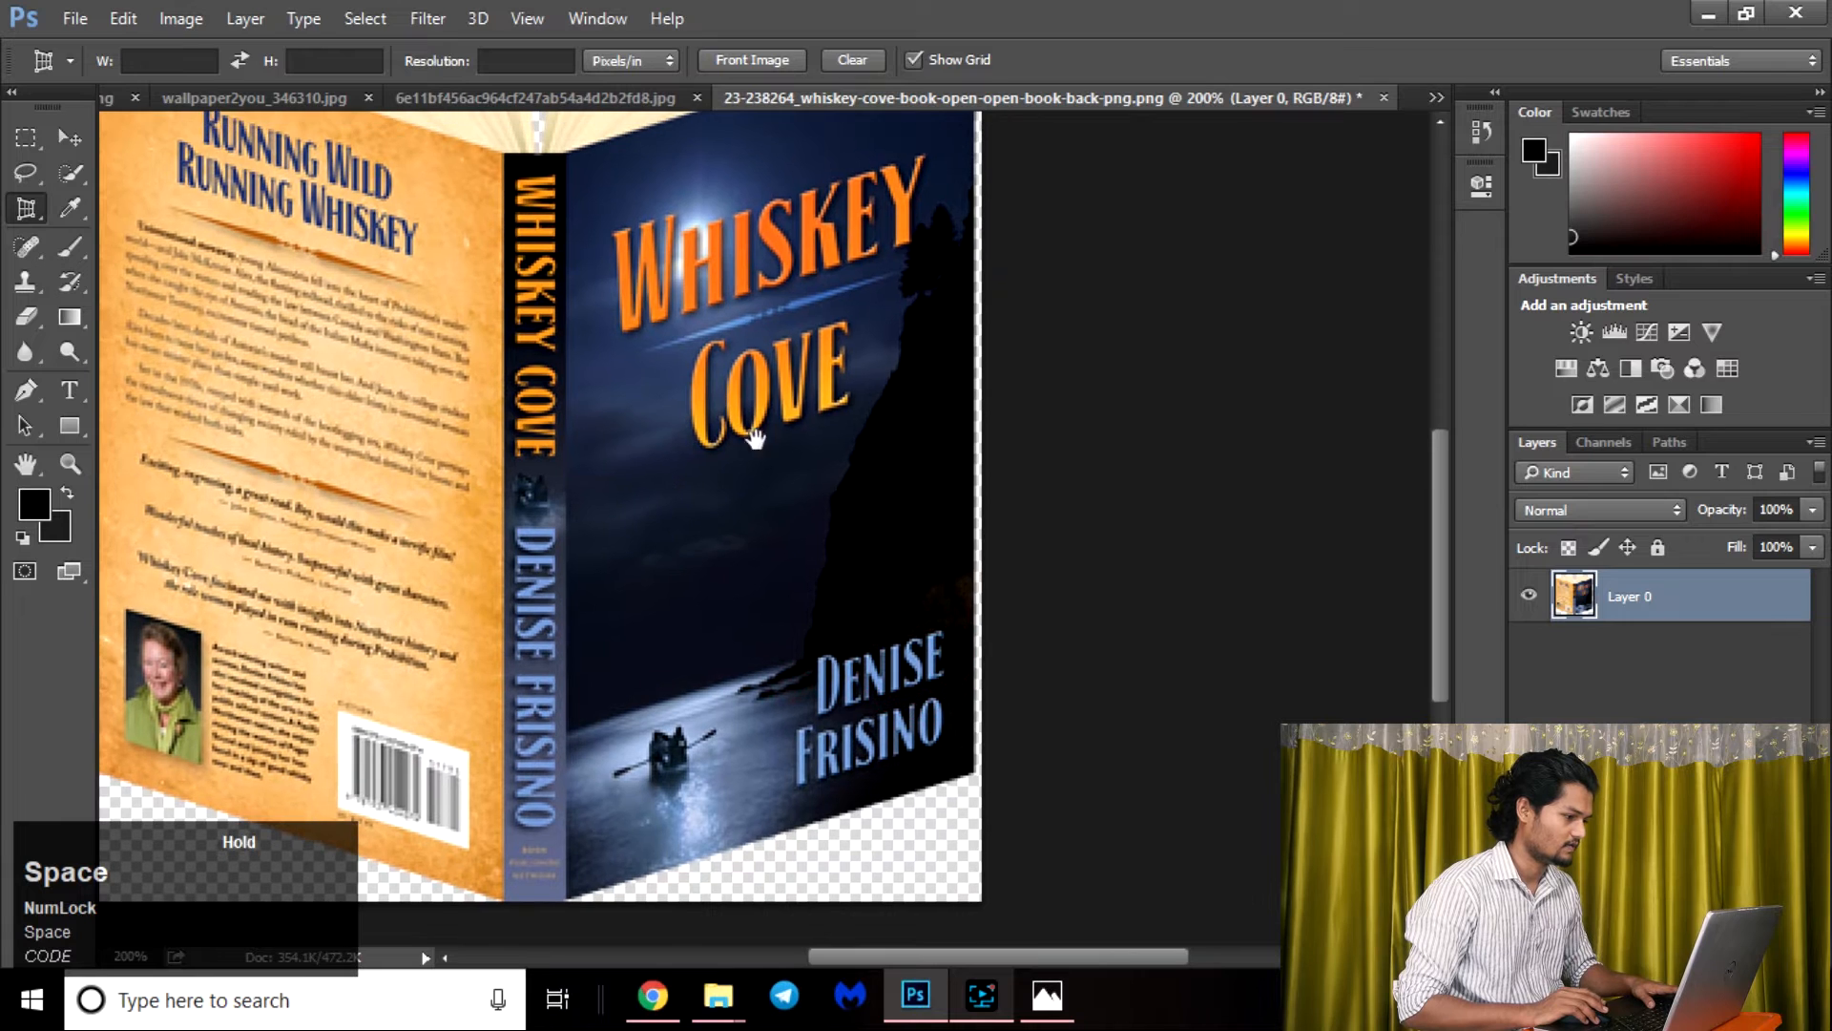
{"action": "left_click_drag", "start_coordinate": [605, 272], "coordinate": [565, 420]}
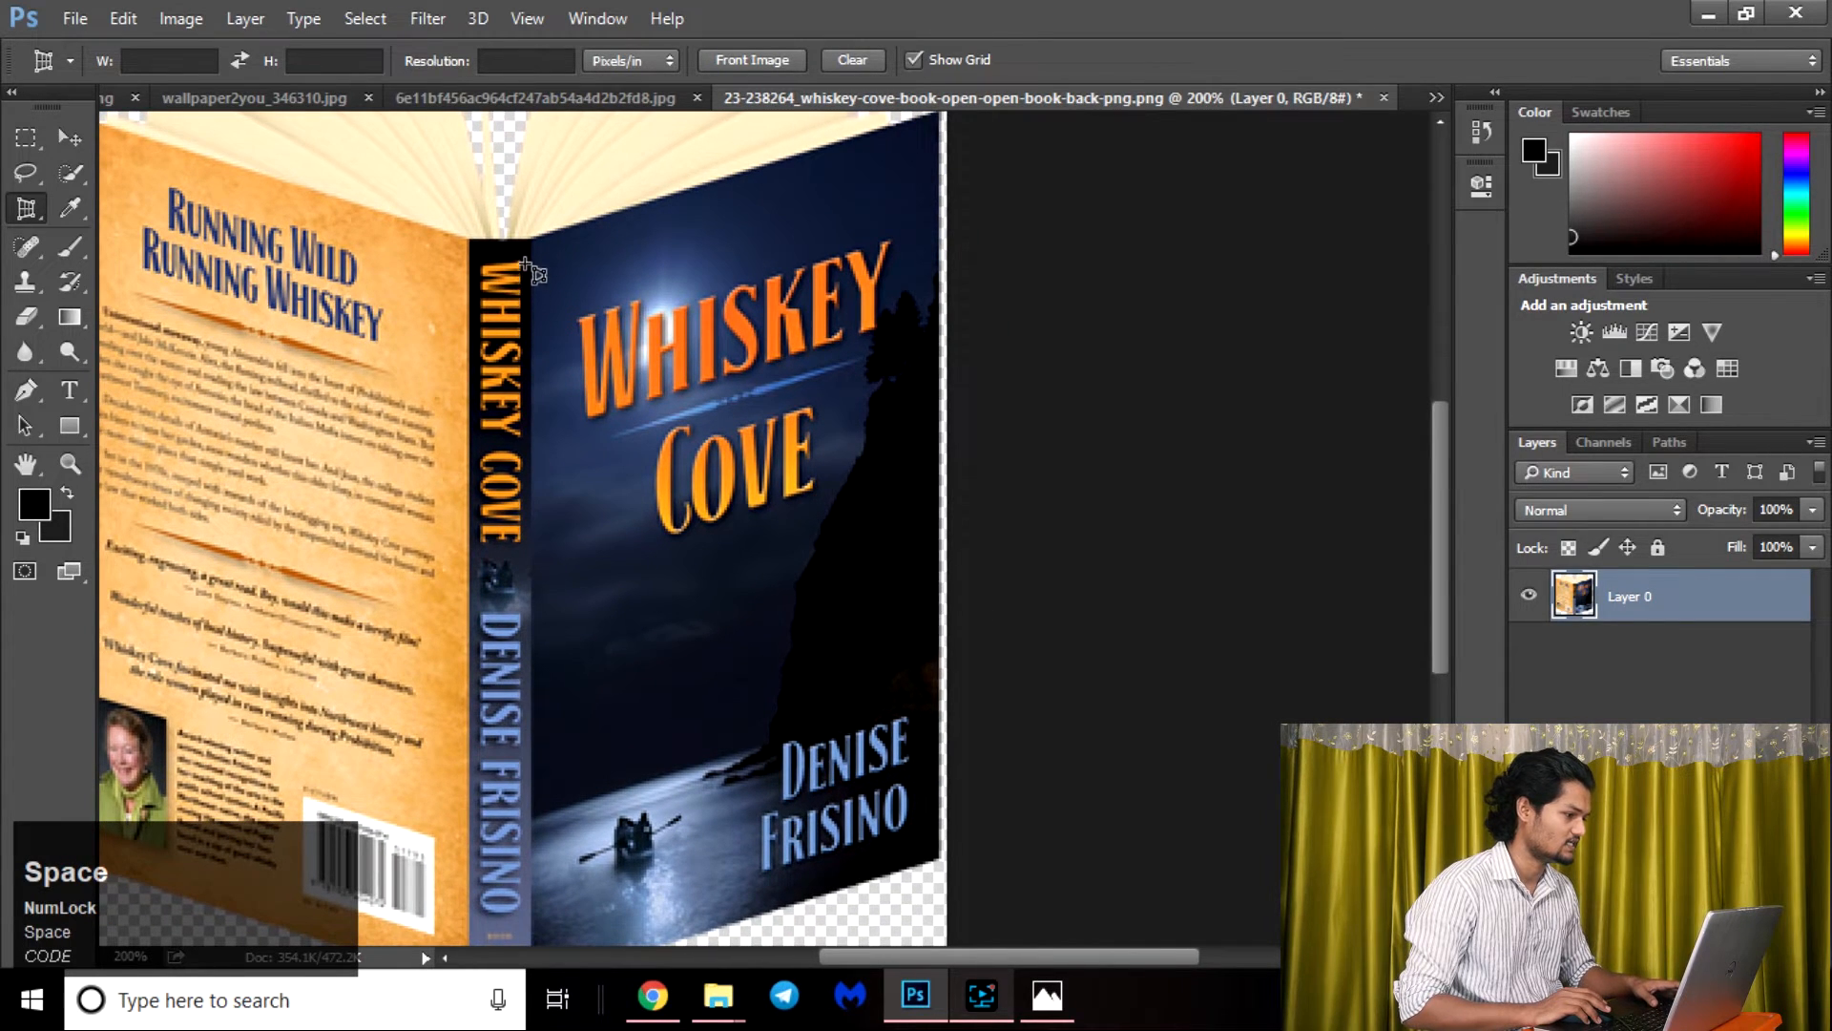
{"action": "left_click_drag", "start_coordinate": [532, 241], "coordinate": [788, 241]}
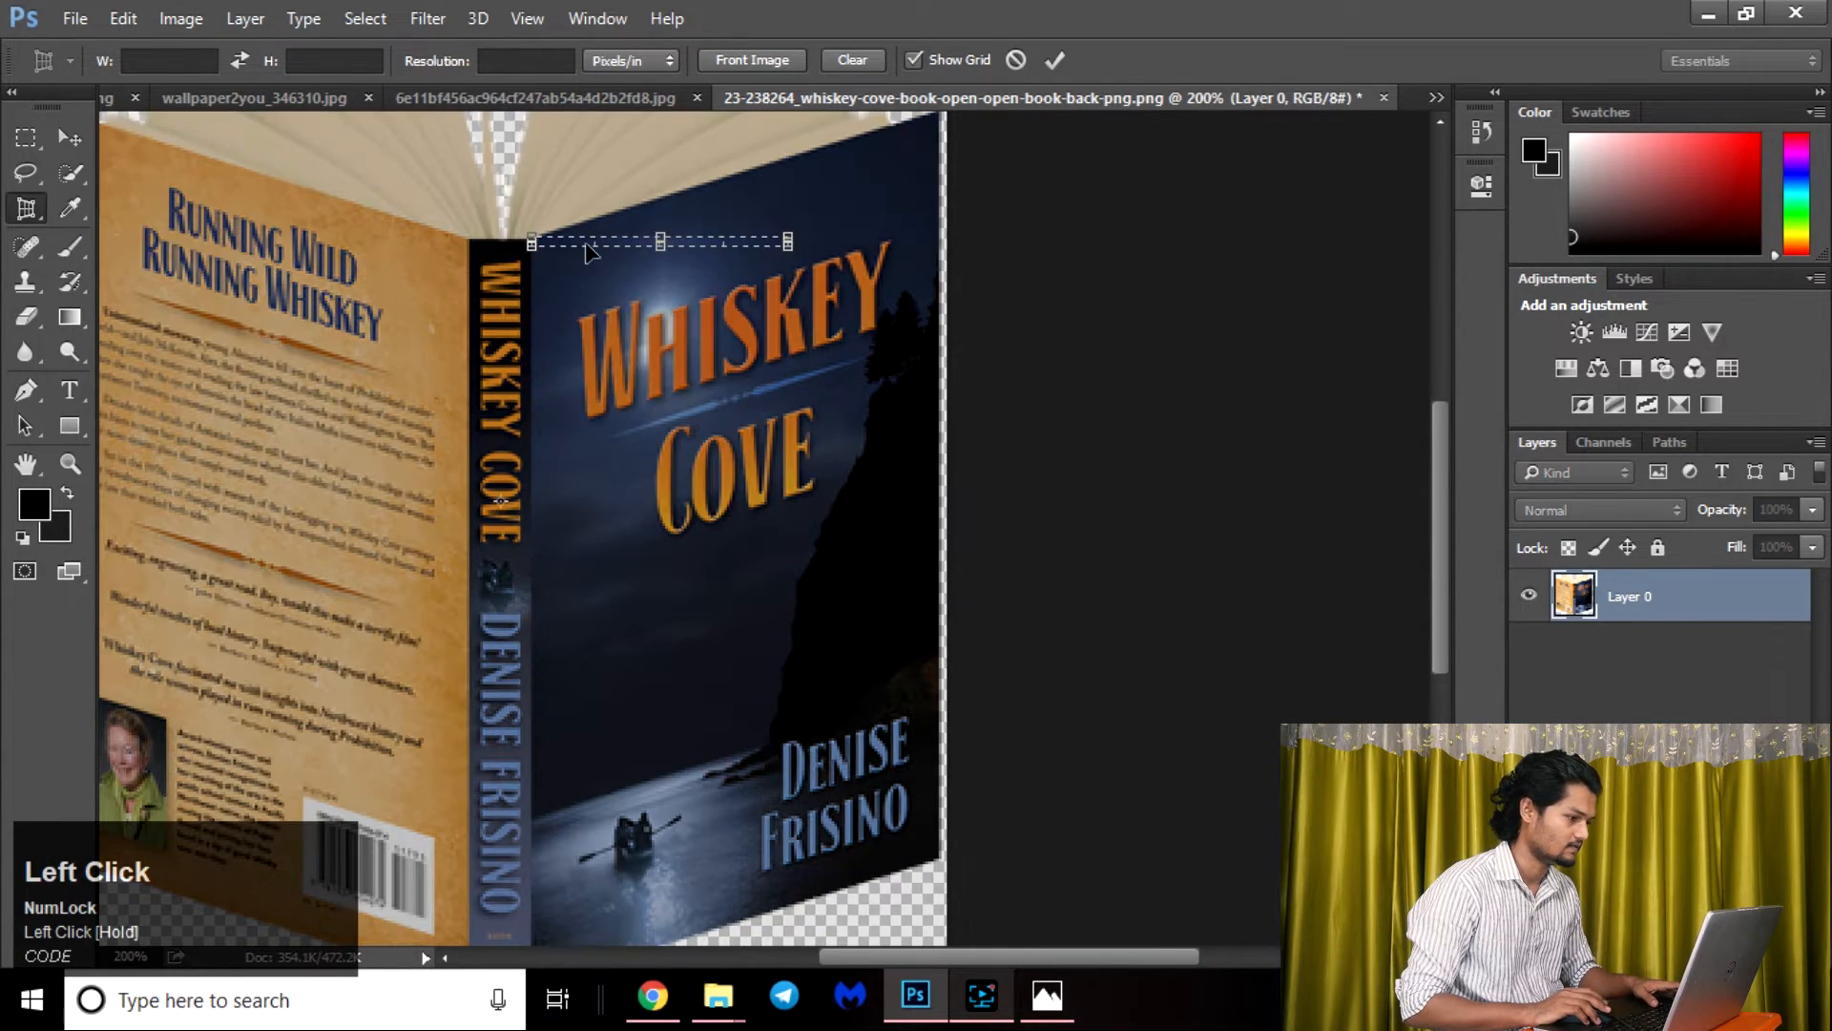
{"action": "key", "text": "Escape"}
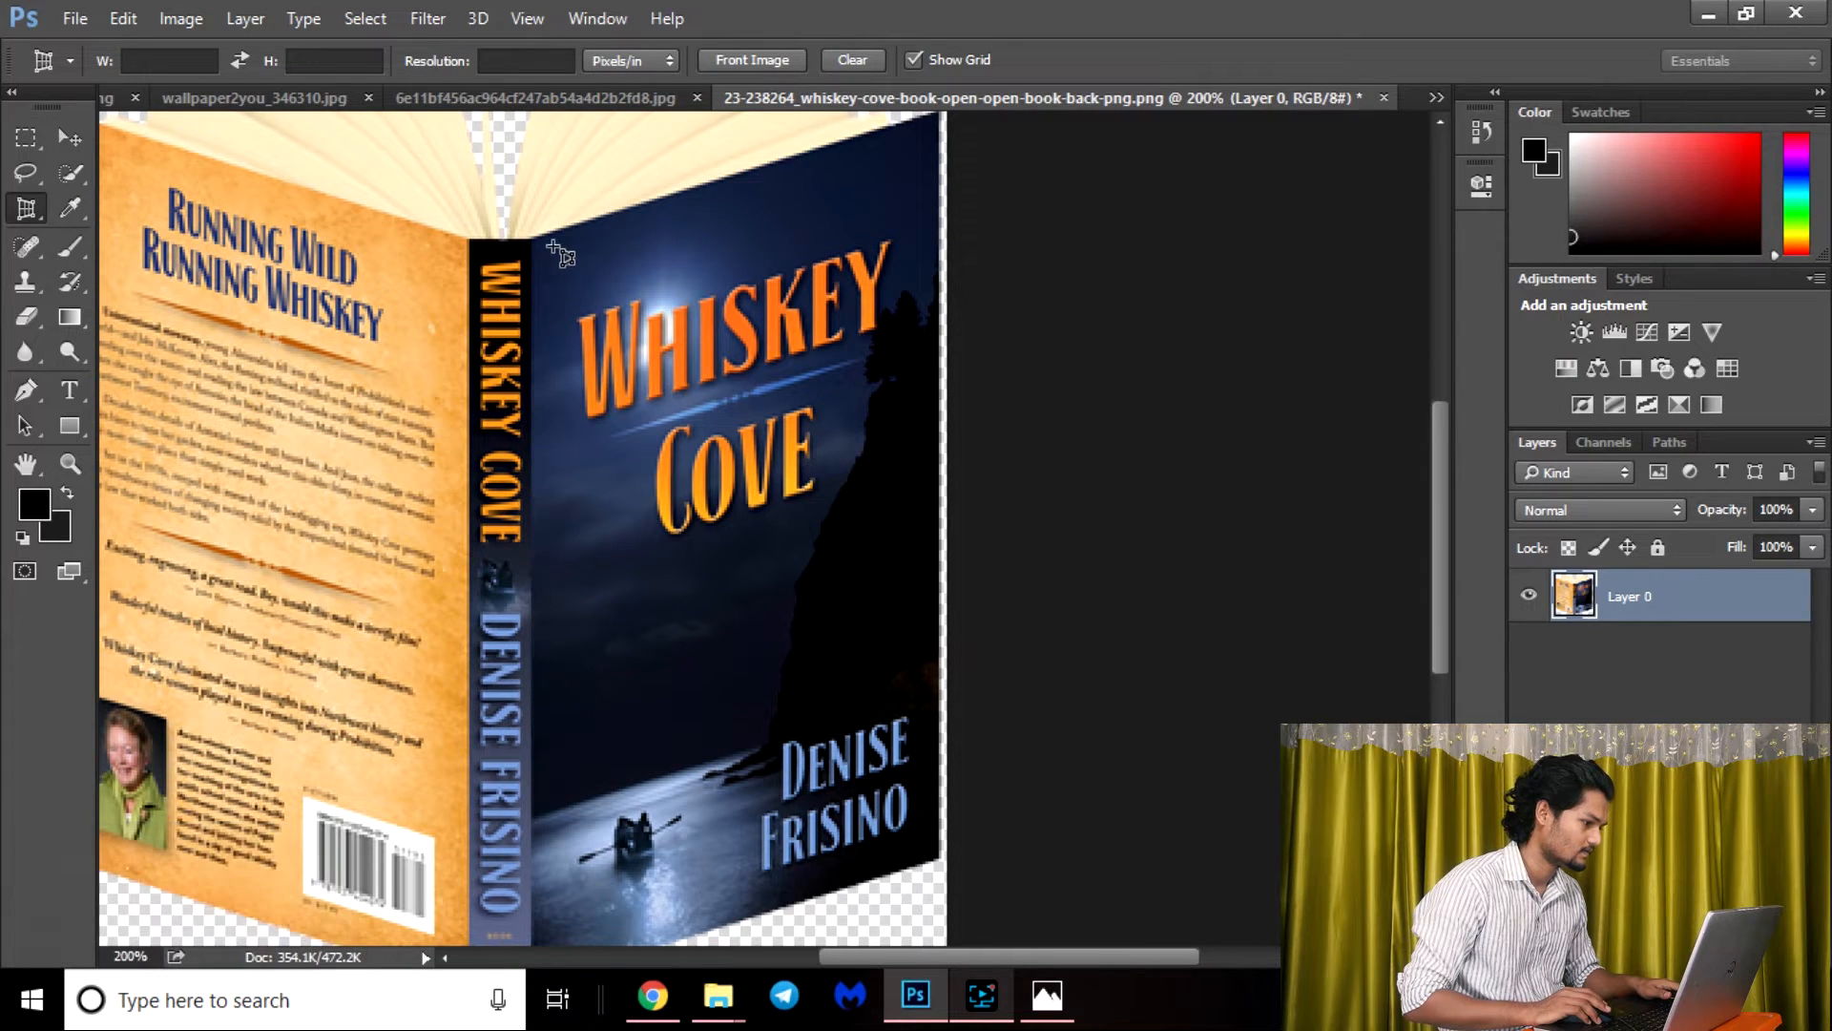
{"action": "mouse_move", "coordinate": [532, 240]}
{"action": "left_mouse_down"}
{"action": "mouse_move", "coordinate": [666, 205]}
{"action": "mouse_move", "coordinate": [563, 245]}
{"action": "left_mouse_up"}
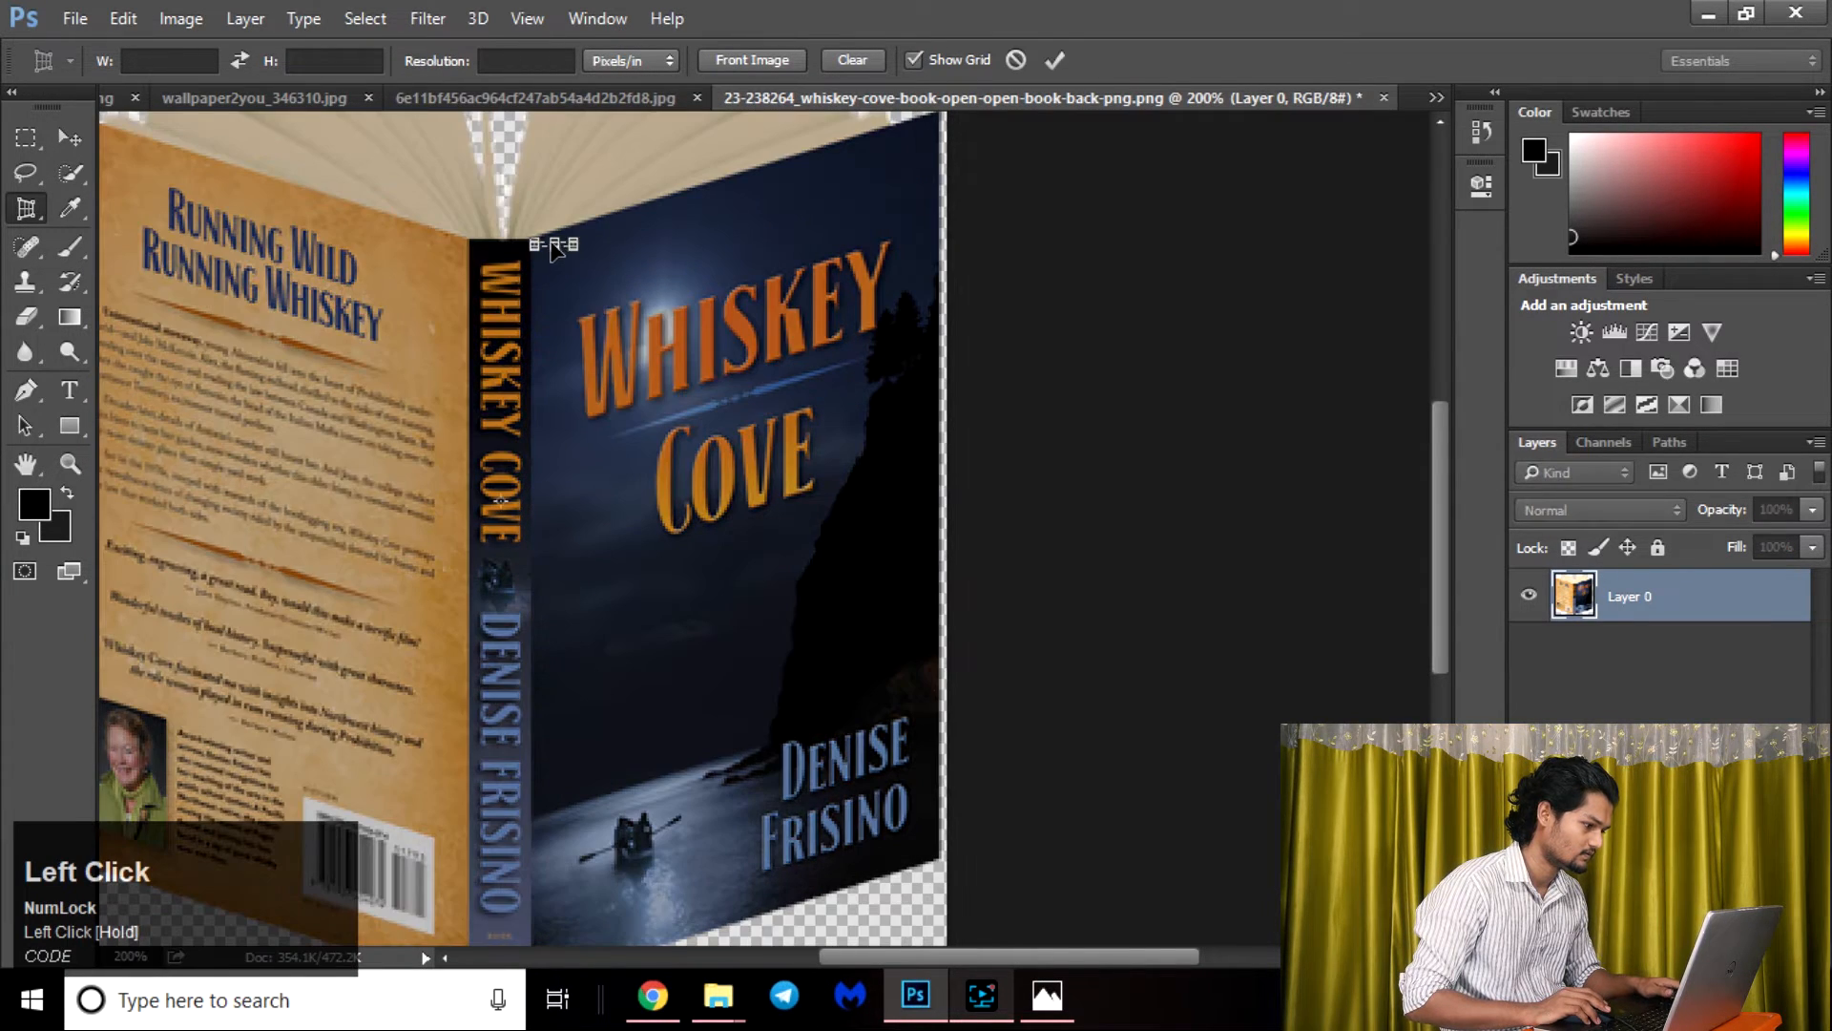
{"action": "key", "text": "Escape"}
Place the four perspective crop corners on the corners of the book's front cover.
{"action": "left_click", "coordinate": [534, 239]}
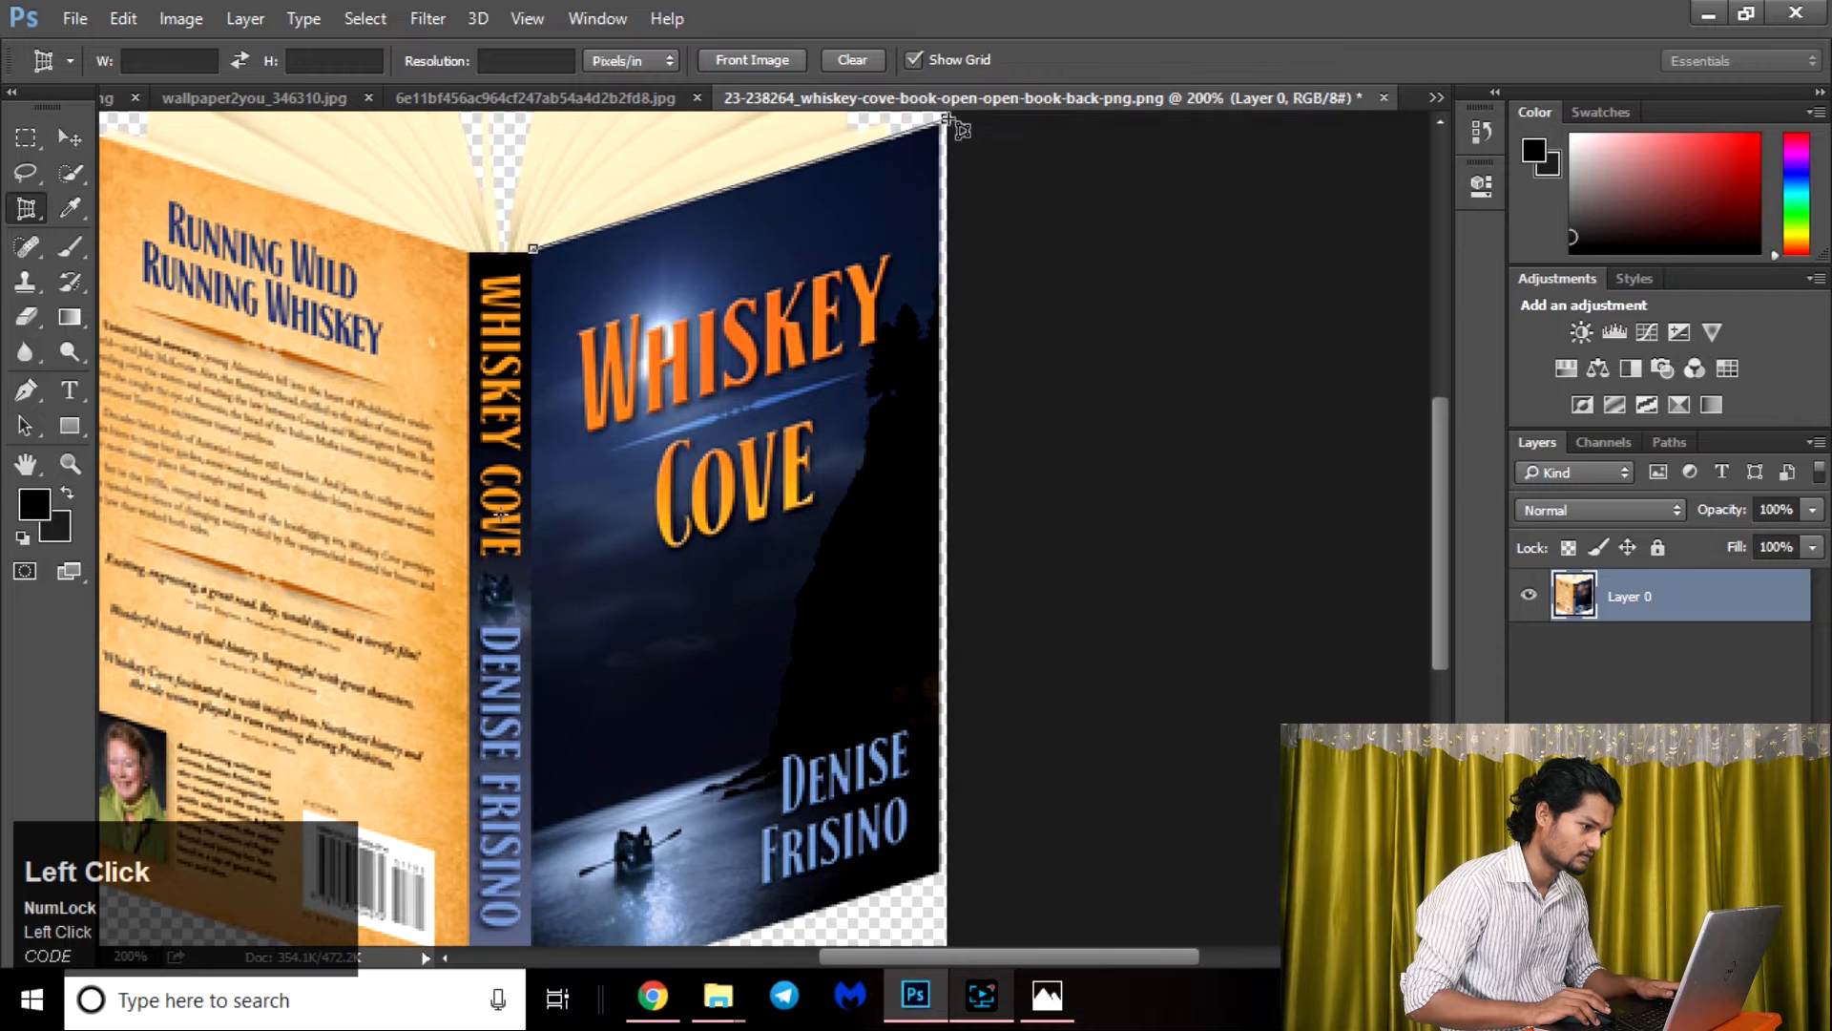
{"action": "left_click", "coordinate": [940, 129]}
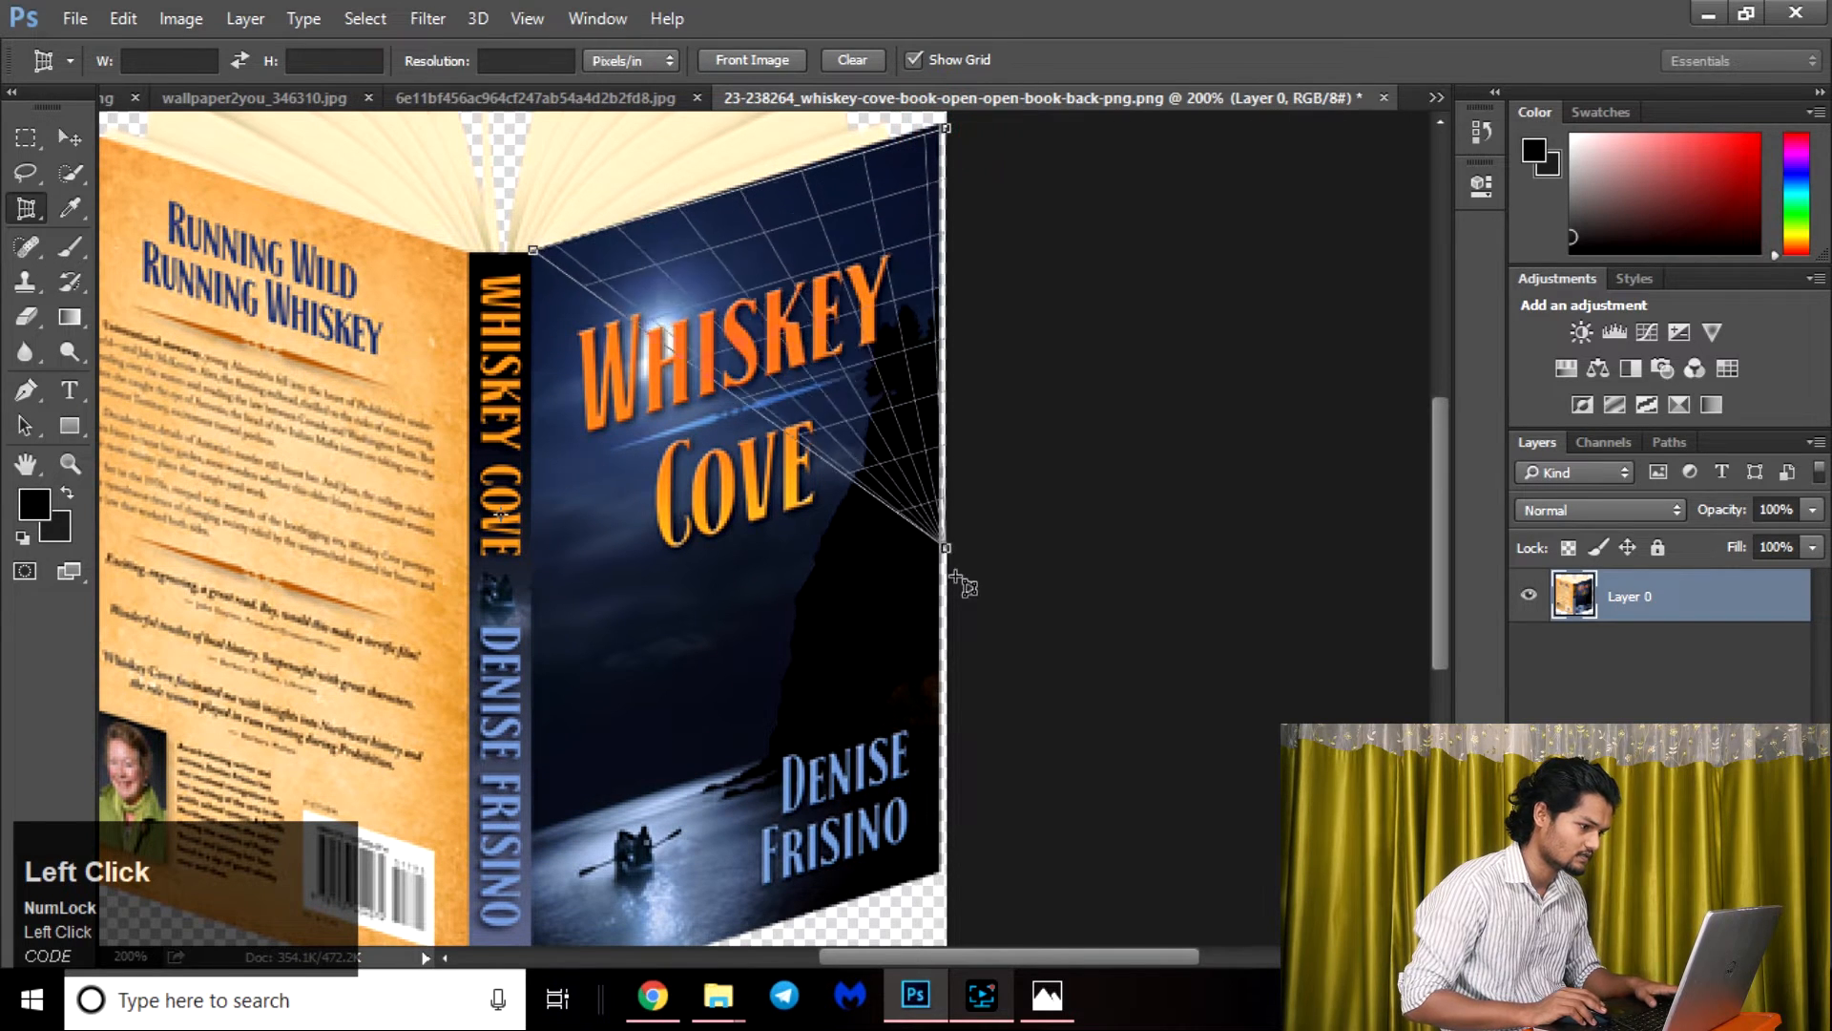
{"action": "key", "text": "space"}
{"action": "left_click_drag", "start_coordinate": [960, 639], "coordinate": [953, 234]}
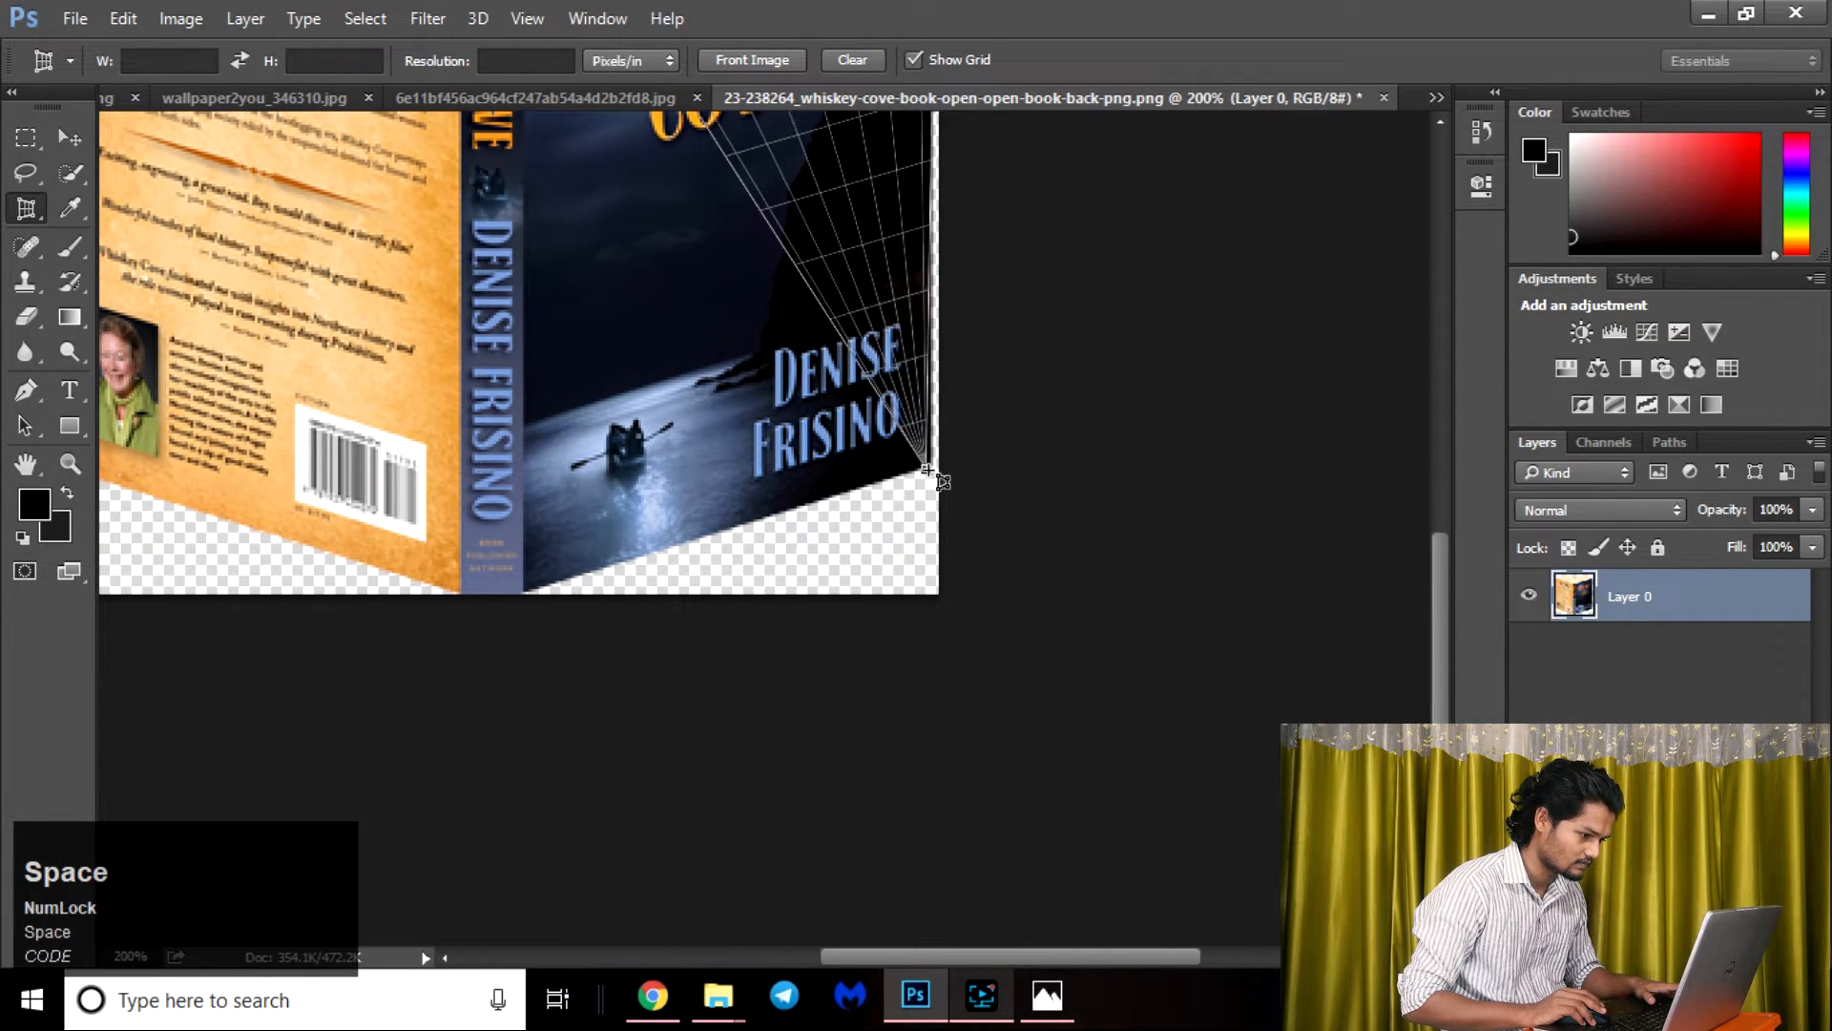
{"action": "left_click", "coordinate": [930, 467]}
{"action": "left_click", "coordinate": [515, 600]}
{"action": "left_click", "coordinate": [524, 593]}
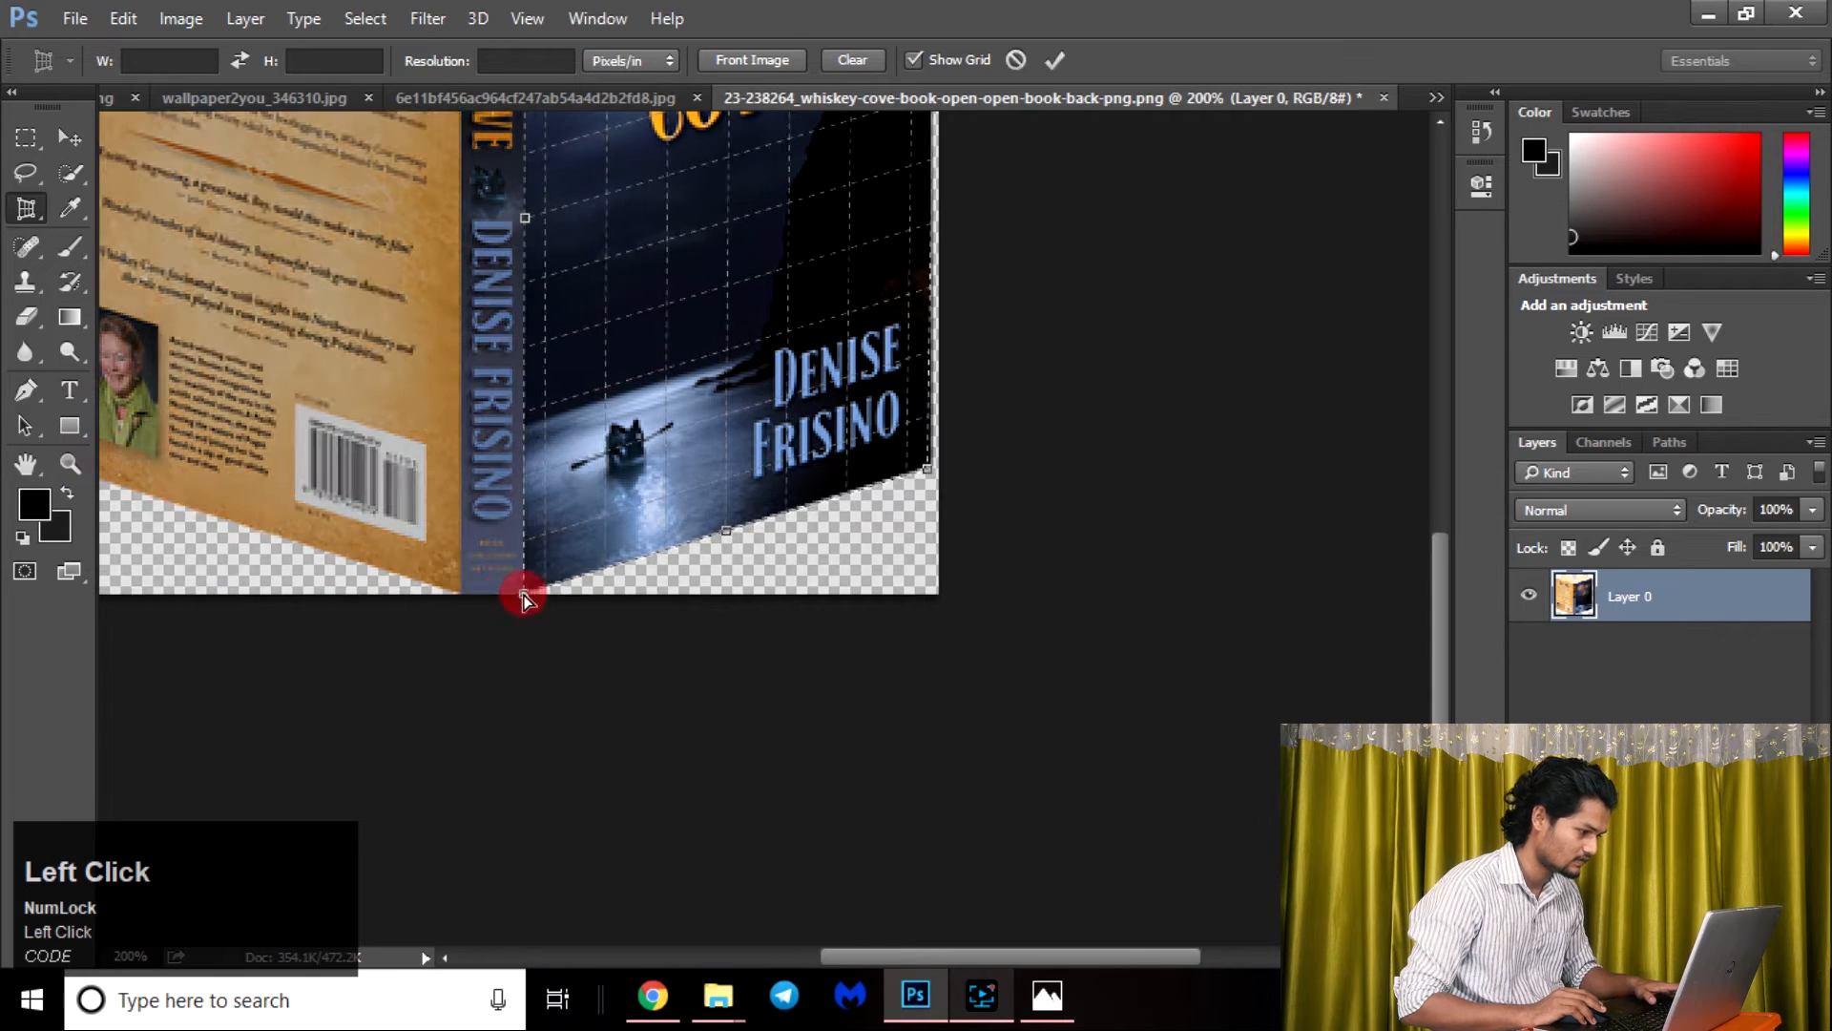
Move the crop's upper outer corner slightly inward onto the cover edge and apply the perspective crop.
{"action": "scroll", "coordinate": [926, 238], "scroll_direction": "up", "scroll_amount": 3}
{"action": "scroll", "coordinate": [934, 235], "scroll_direction": "up", "scroll_amount": 5}
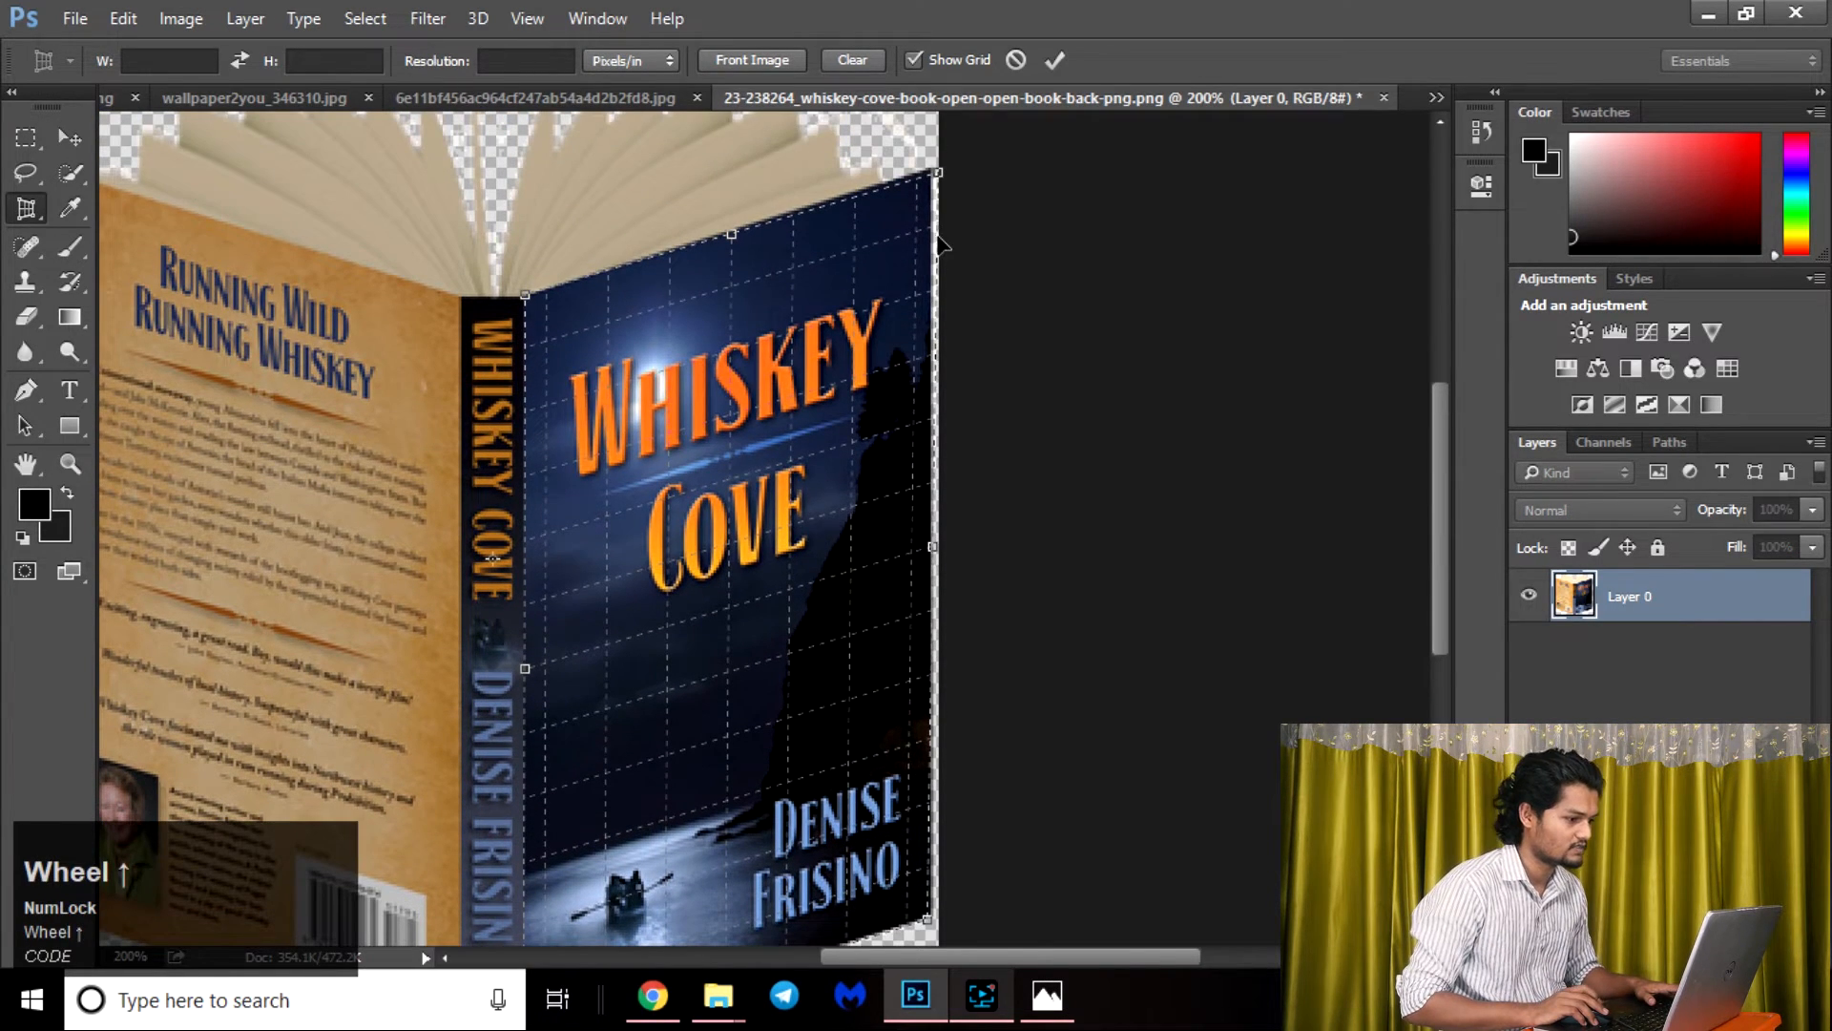
{"action": "left_click_drag", "start_coordinate": [940, 174], "coordinate": [933, 175]}
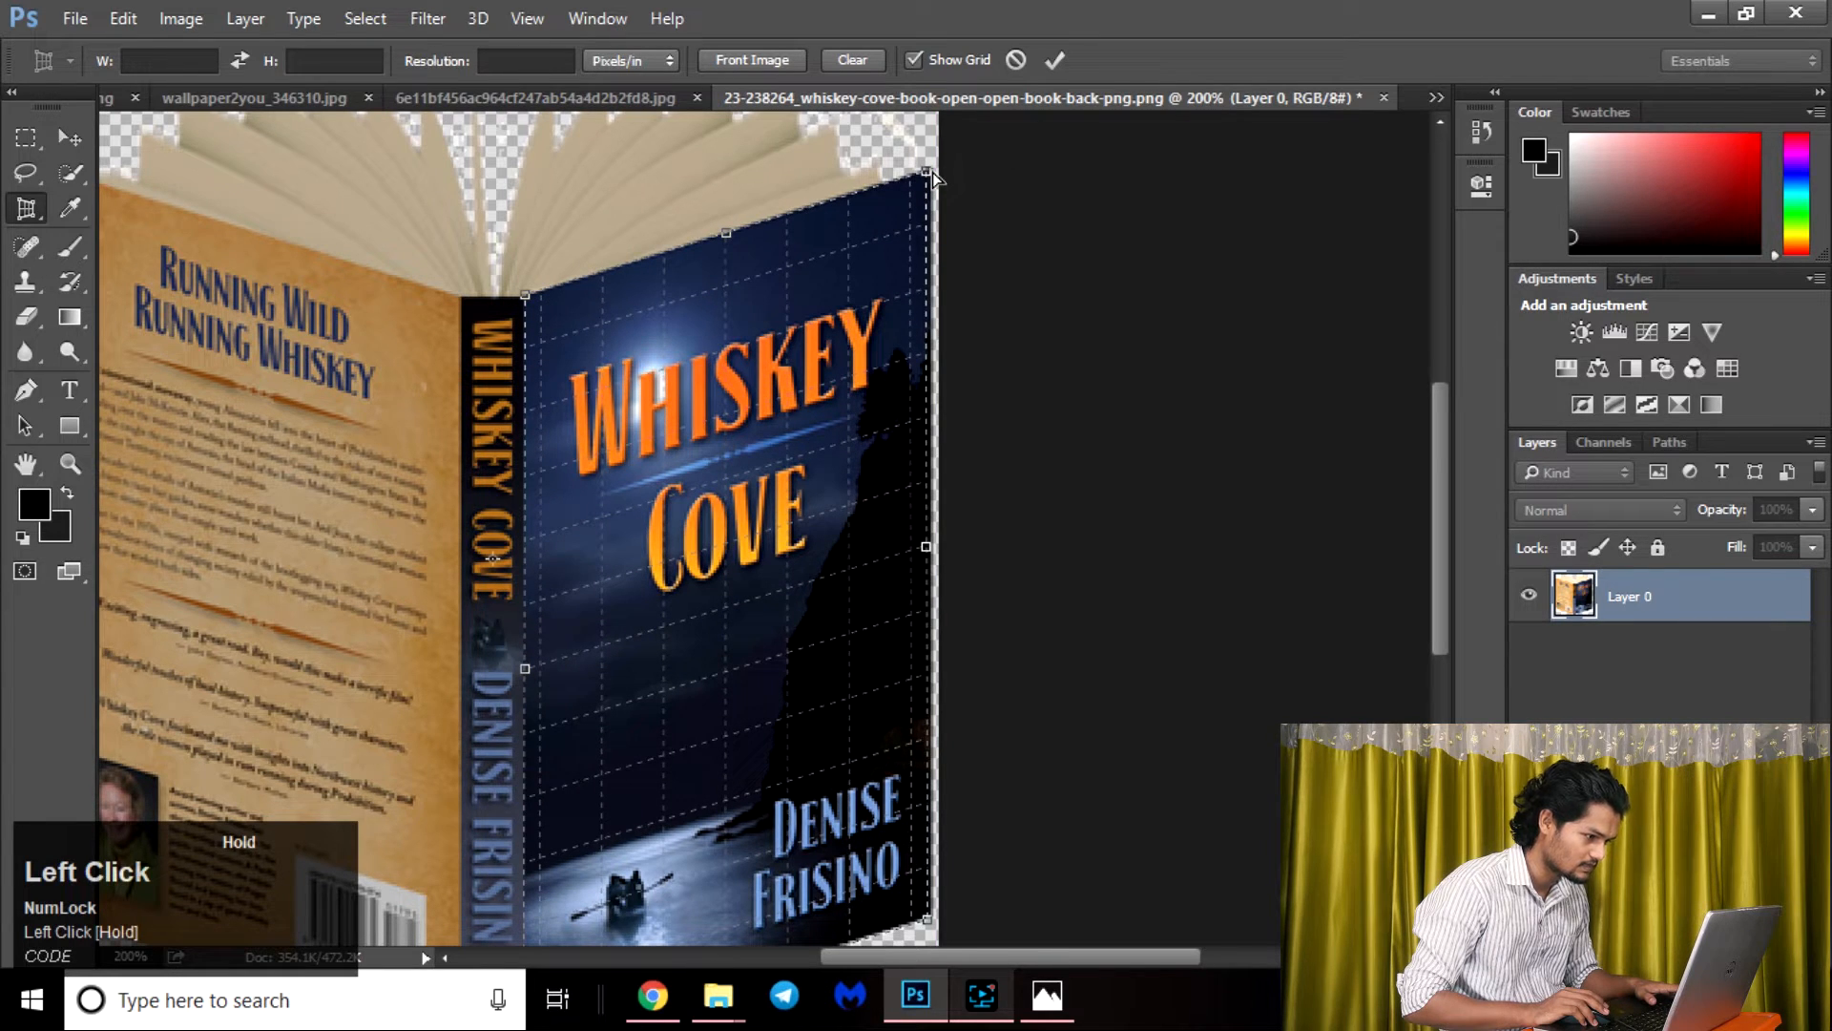
{"action": "key", "text": "Return"}
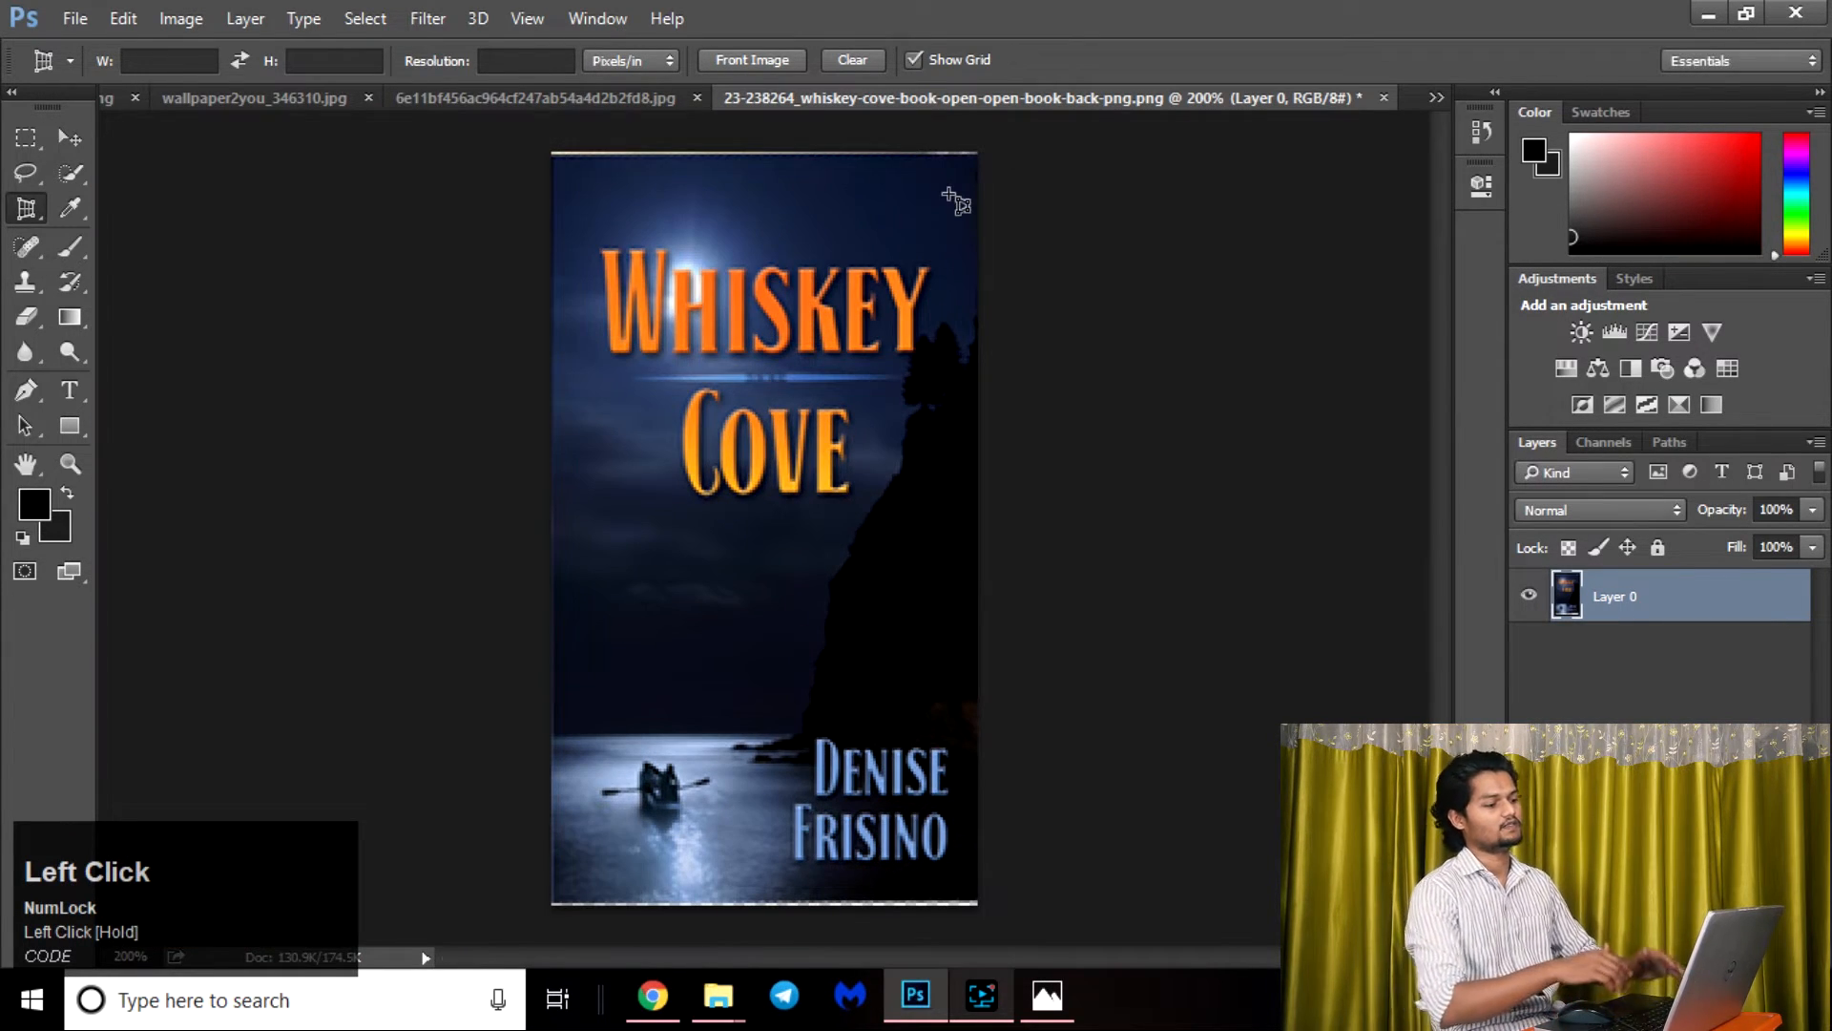